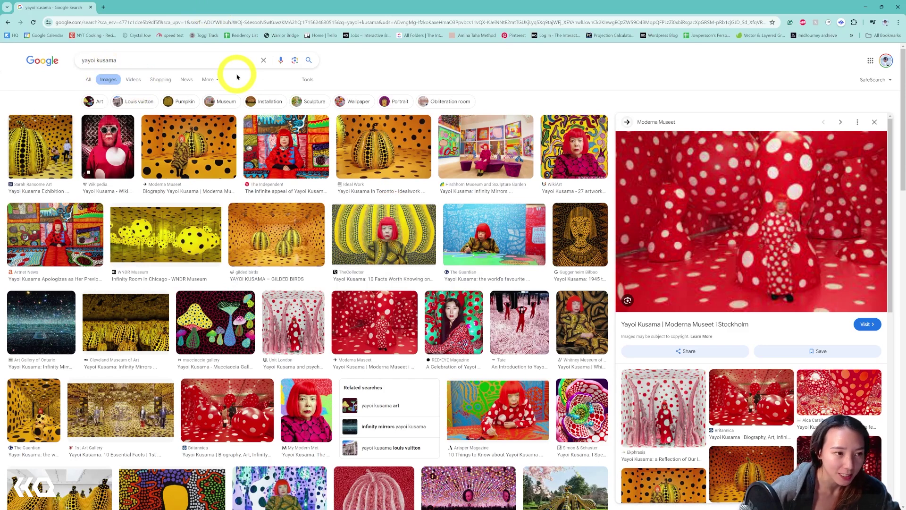
Browse the Yayoi Kusama image results and preview the red polka-dot room installations as visual references
scroll(340, 276, down, 2)
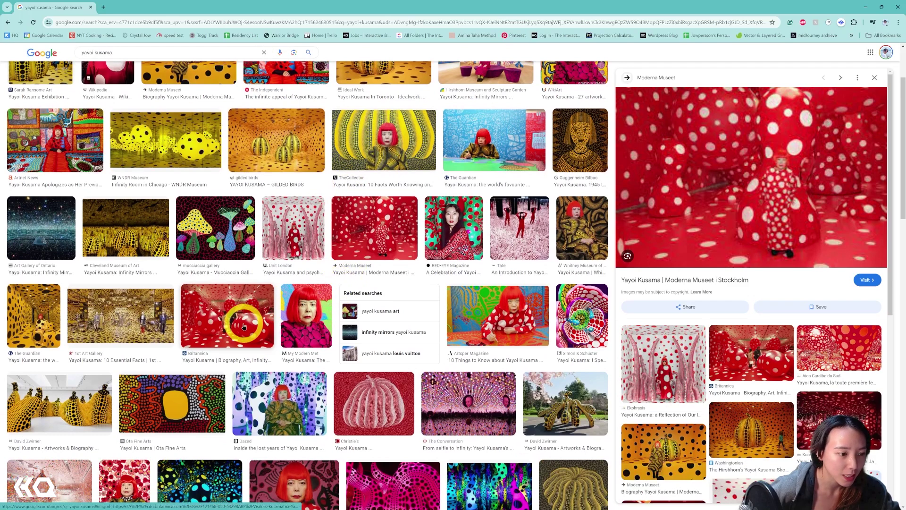
scroll(243, 326, down, 1)
click(228, 283)
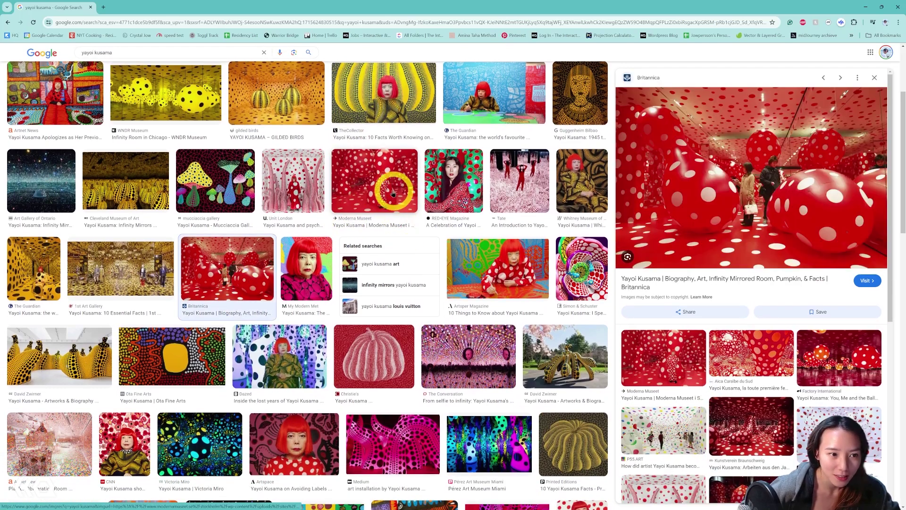
click(398, 211)
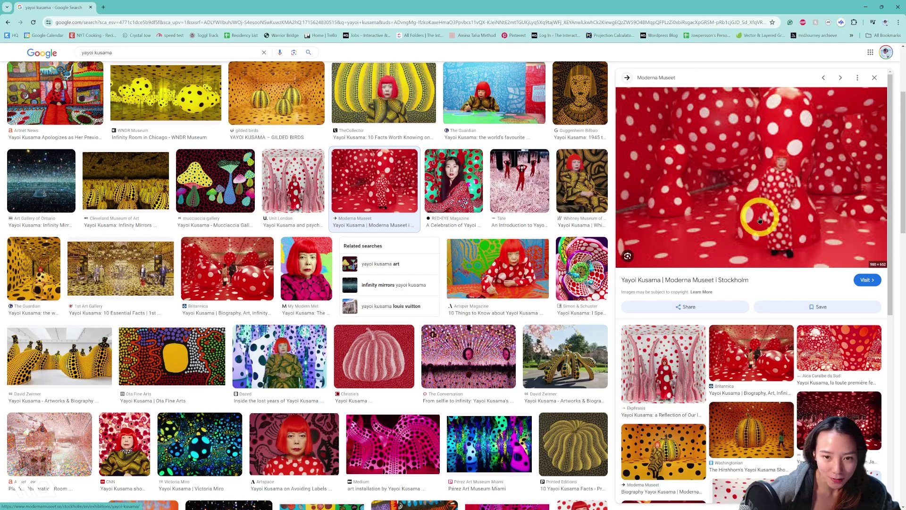
click(765, 362)
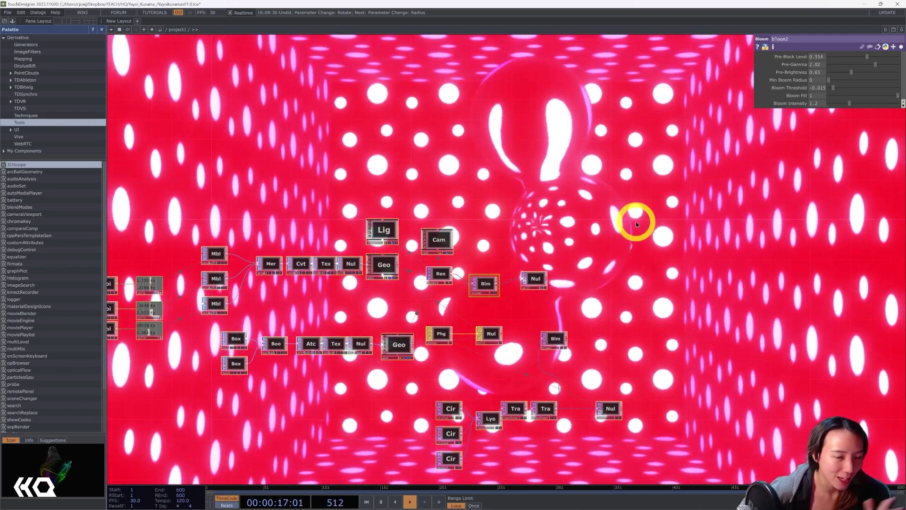
Switch to TouchDesigner and look over the example network behind the red polka-dot room render
scroll(635, 222, down, 3)
drag(620, 233, 464, 282)
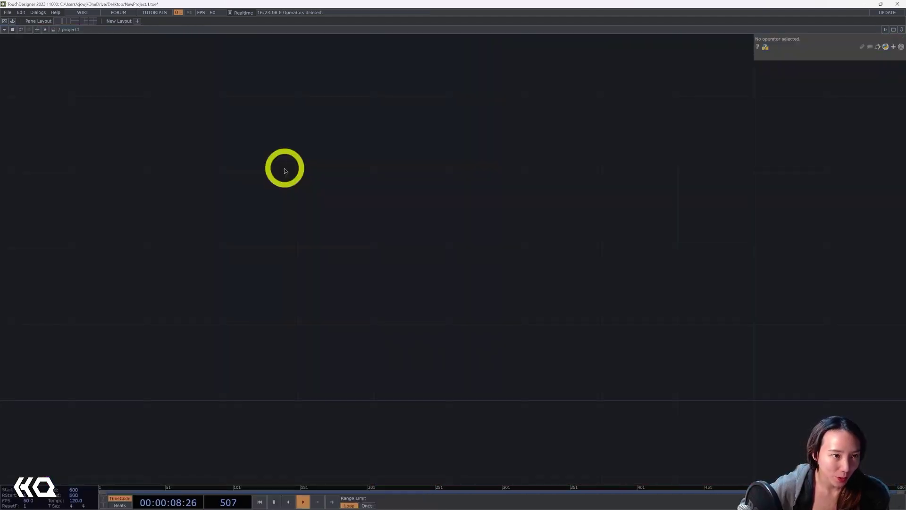
Add a Box SOP to the empty project network
key(Tab)
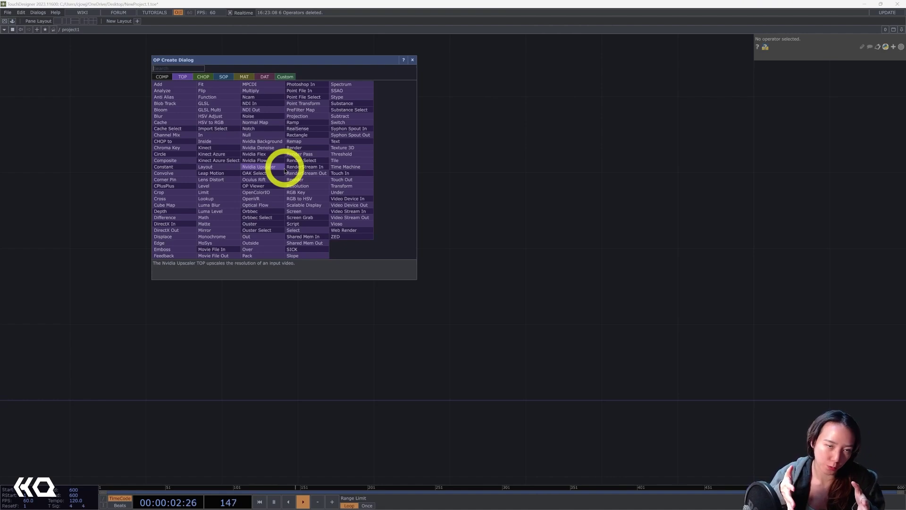
text(vi)
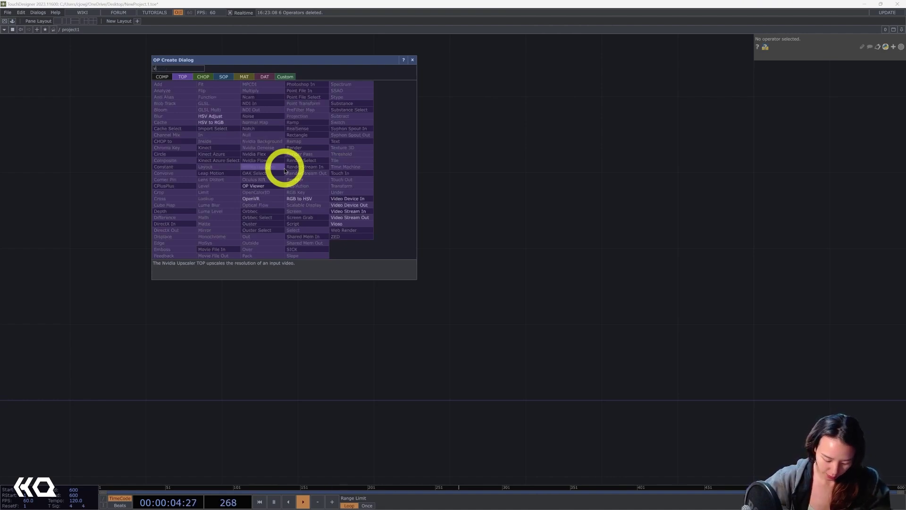
key(BackSpace)
text(box)
click(221, 76)
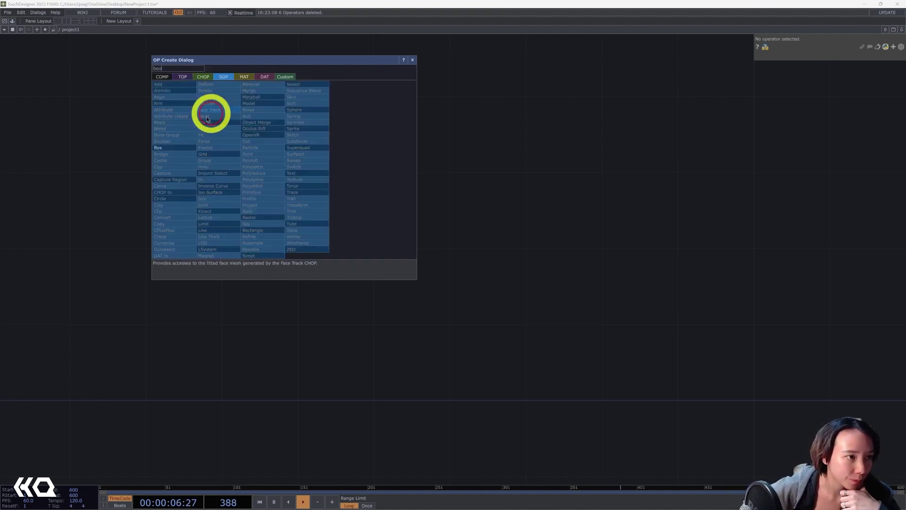
click(168, 149)
click(348, 151)
scroll(359, 150, up, 3)
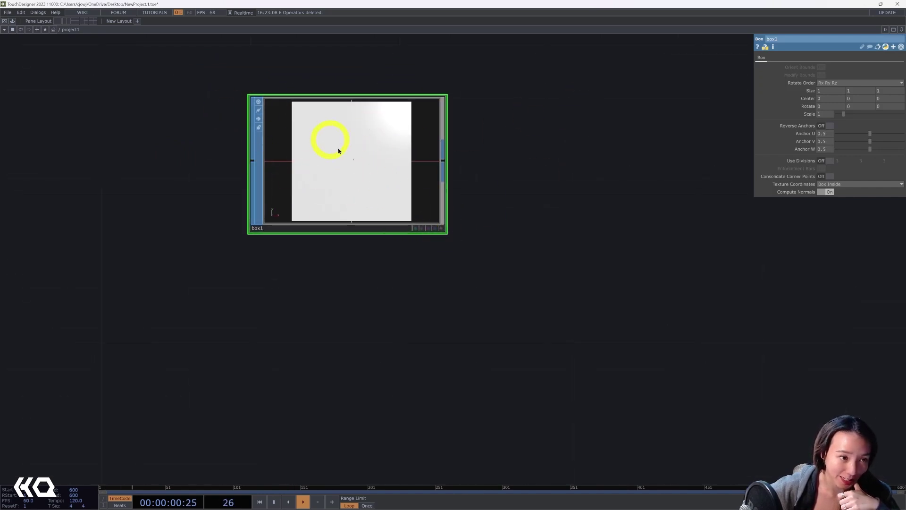
Lengthen the box by setting its Z size to 2
click(439, 228)
drag(403, 166, 404, 196)
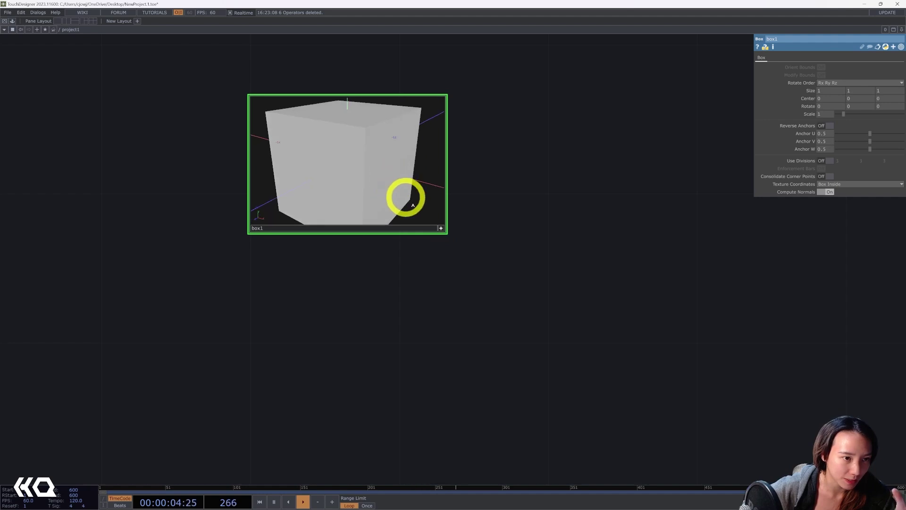
click(441, 229)
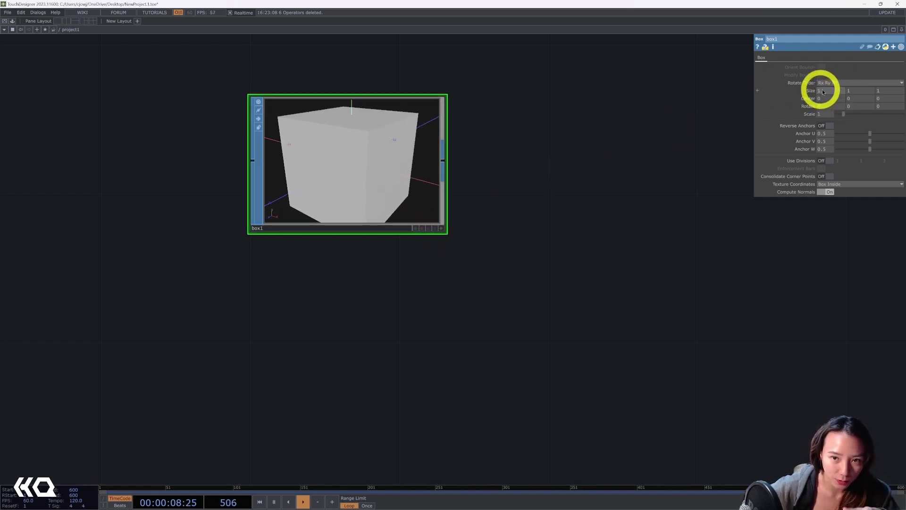
click(887, 94)
text(2)
click(772, 179)
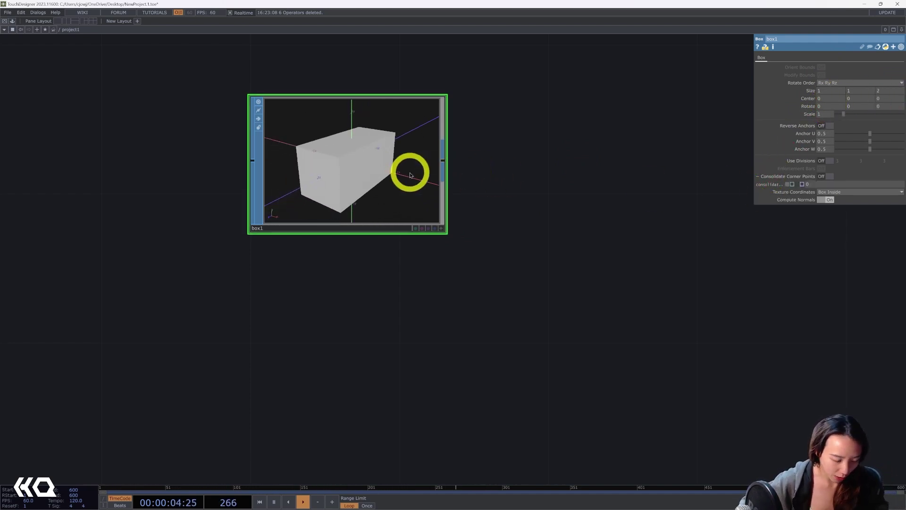
Duplicate the box, then set the copy's X and Y size to .99 and its Z center to 0.1
key(ctrl+v)
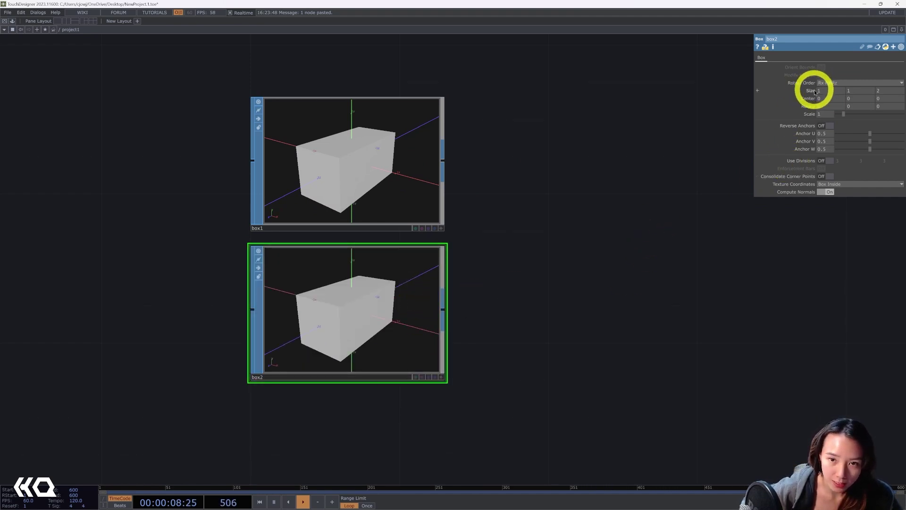
mouse_move(823, 93)
mouse_down()
mouse_move(805, 97)
mouse_move(828, 94)
mouse_up()
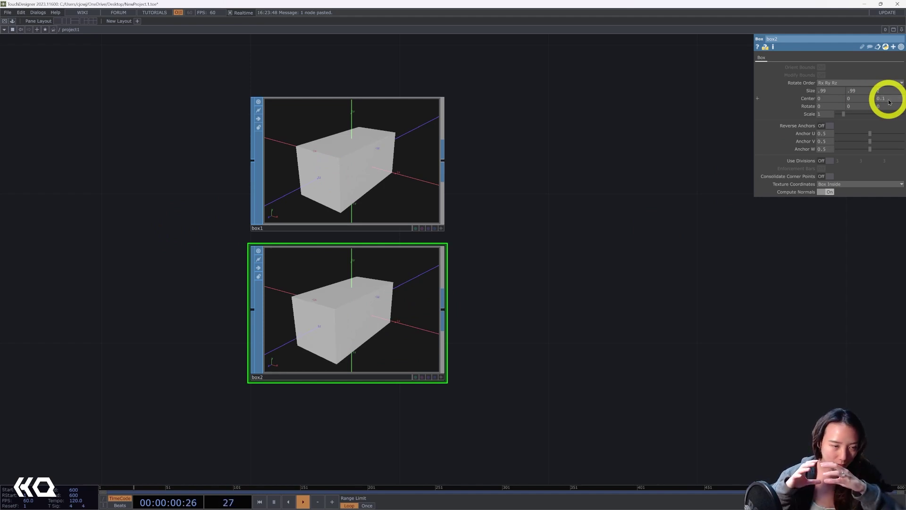
Add a Boolean SOP after the first box and connect the second box to its second input
right_click(443, 161)
text(boo)
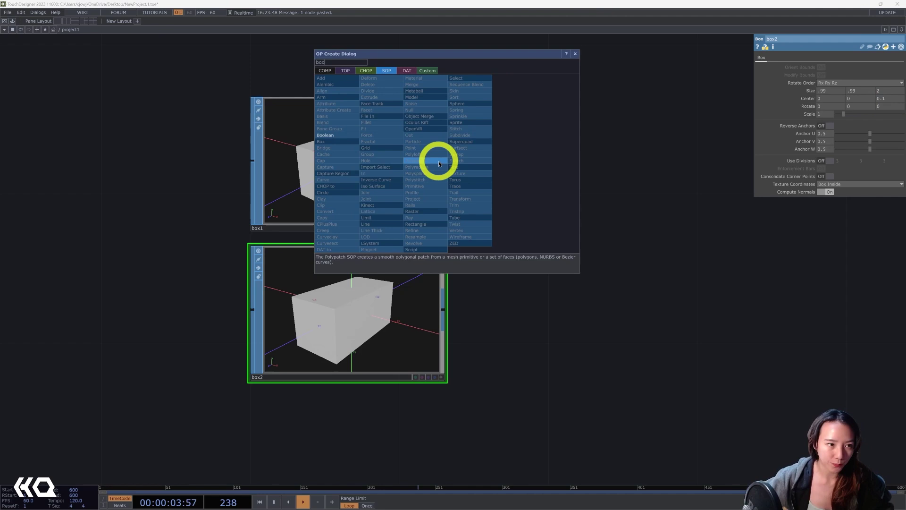
click(335, 135)
click(605, 219)
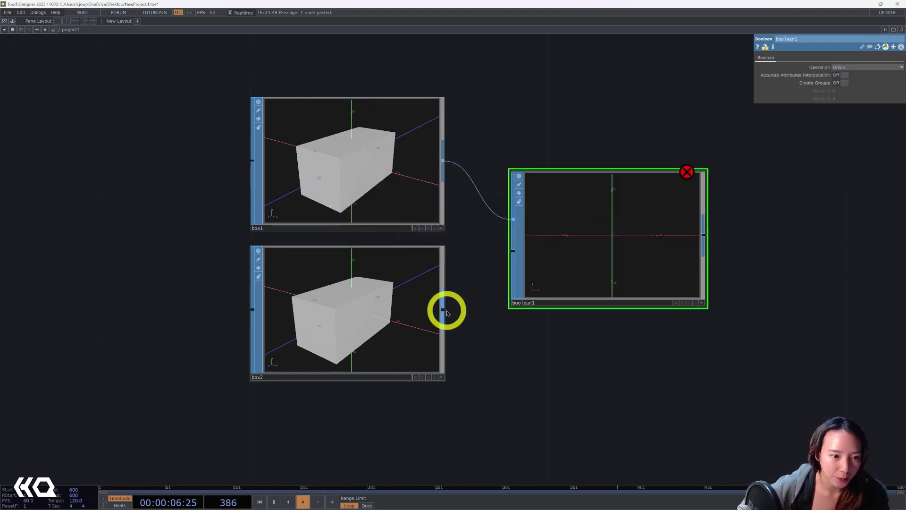
drag(444, 309, 511, 263)
drag(534, 347, 491, 357)
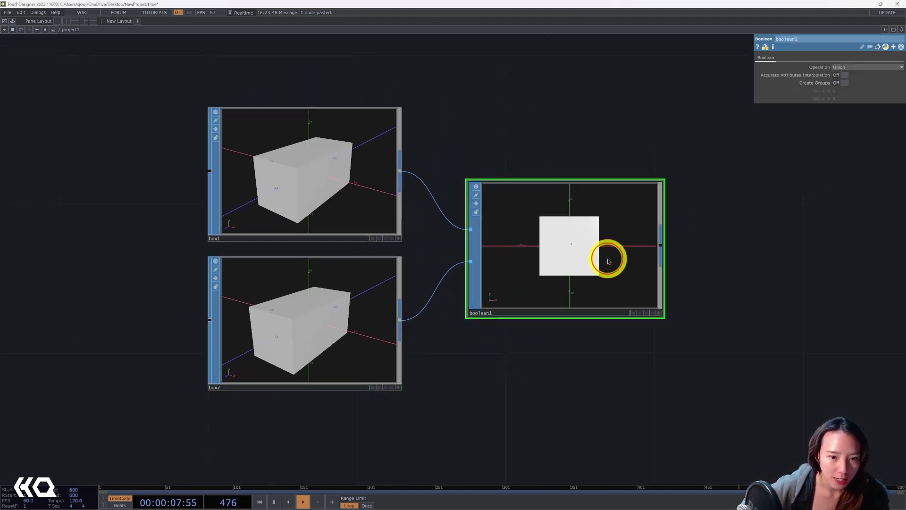
Set the Boolean operation to A minus B to cut the smaller box out of the larger one
click(659, 313)
drag(630, 288, 602, 287)
click(659, 313)
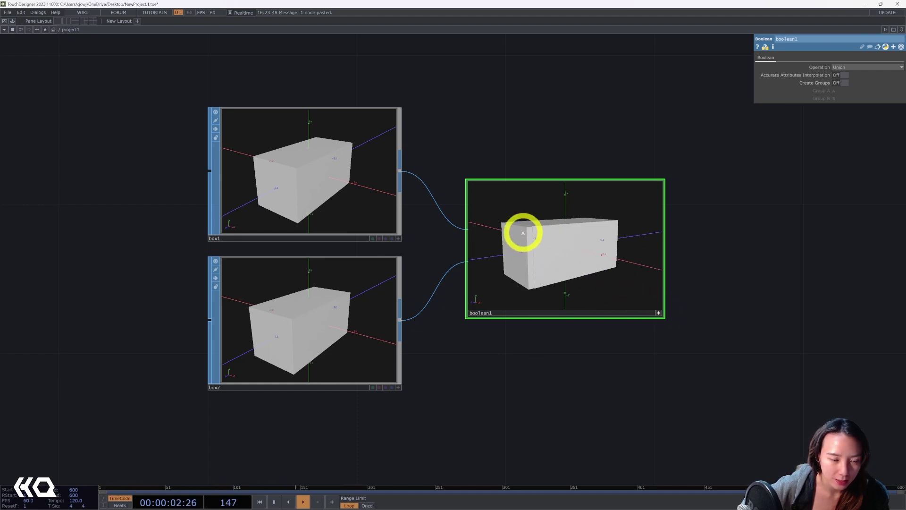
click(658, 311)
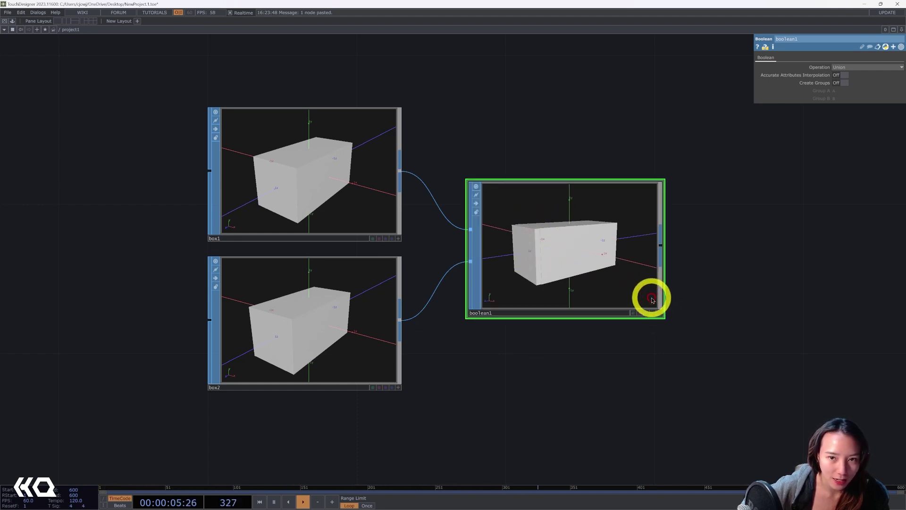
click(837, 67)
click(844, 89)
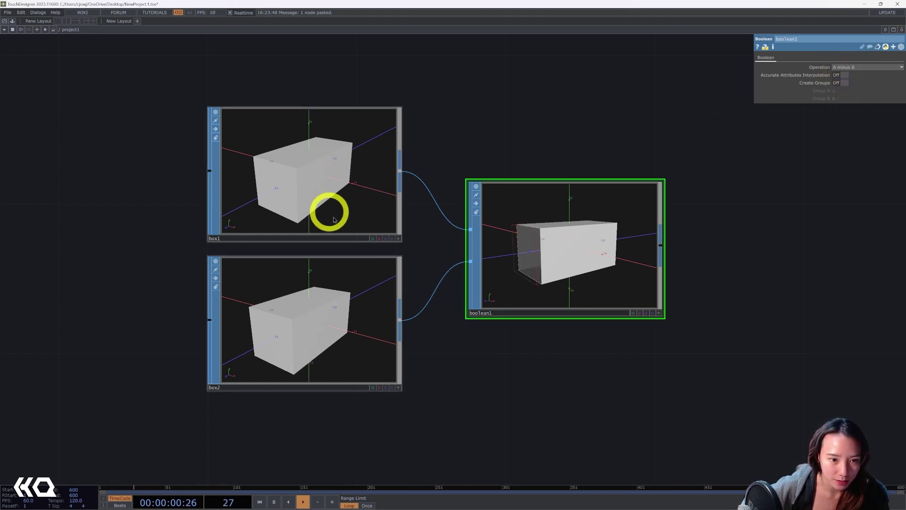
click(658, 313)
mouse_move(598, 282)
mouse_down()
mouse_move(610, 271)
mouse_move(619, 279)
mouse_move(606, 279)
mouse_up()
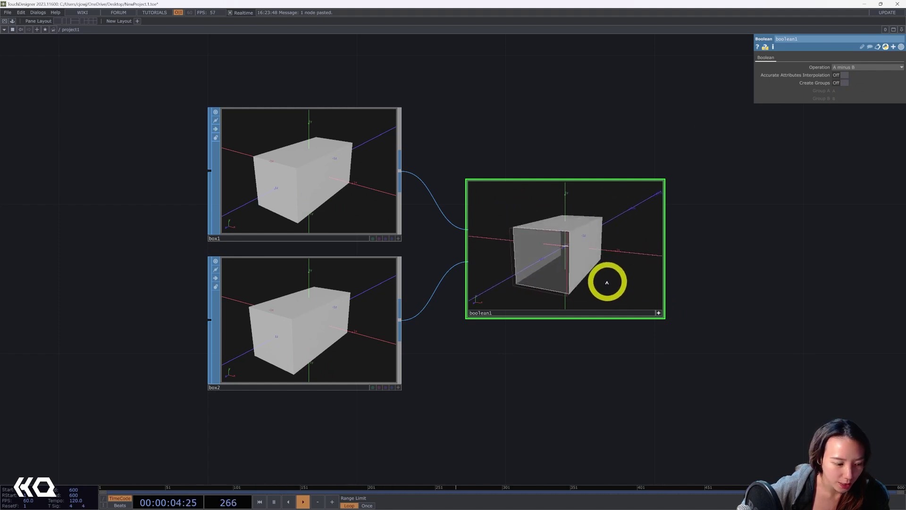
click(659, 315)
Add a Null SOP connected to the Boolean's output
drag(763, 379, 569, 383)
right_click(467, 253)
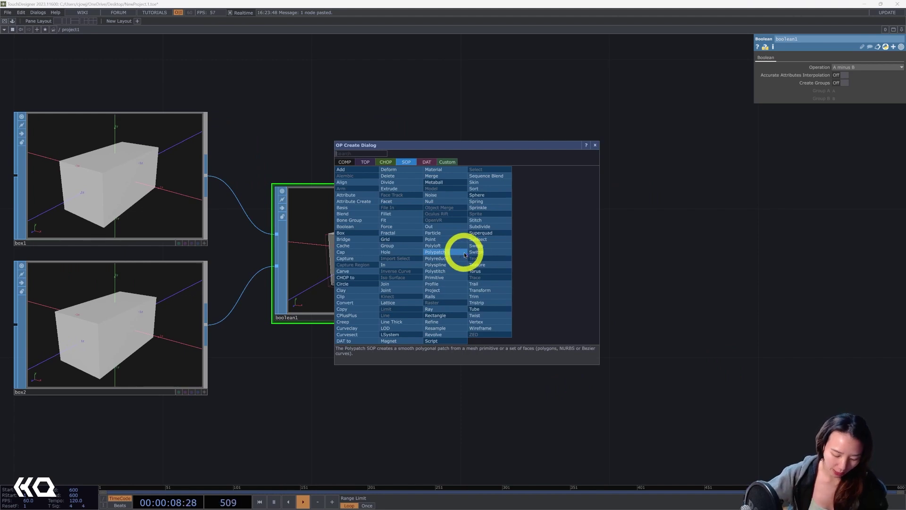
text(null)
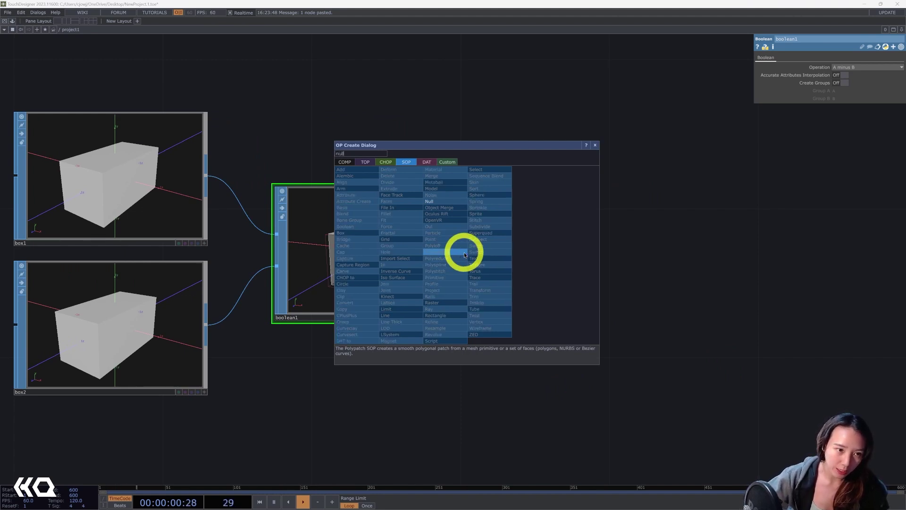
click(447, 201)
click(707, 255)
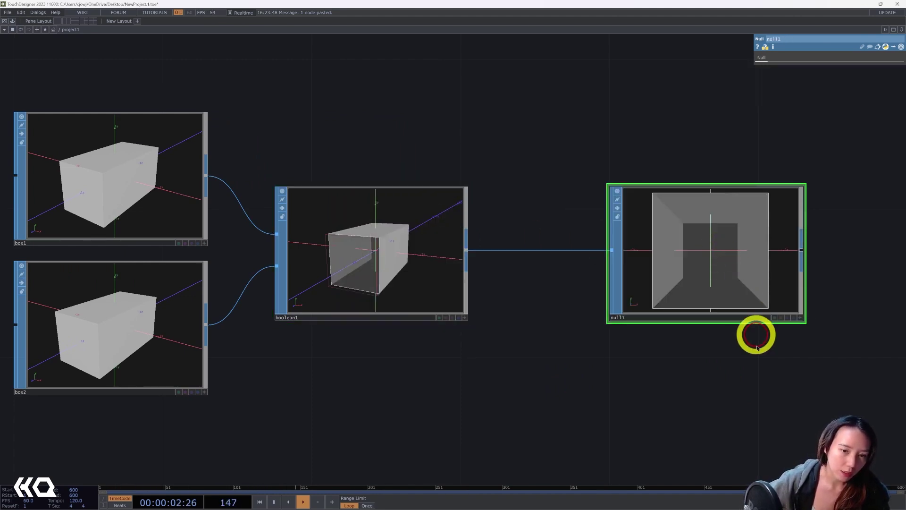
Rename the Null SOP as LongRoom
scroll(561, 334, right, 4)
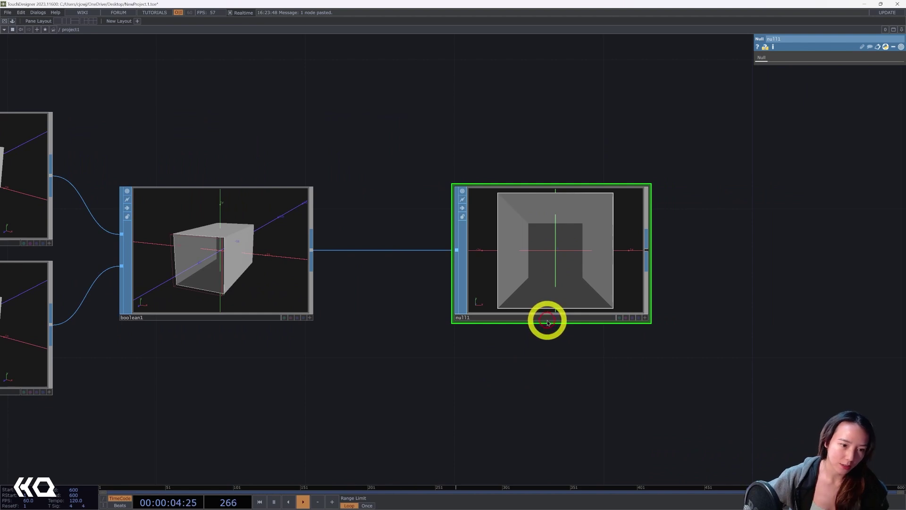
click(547, 322)
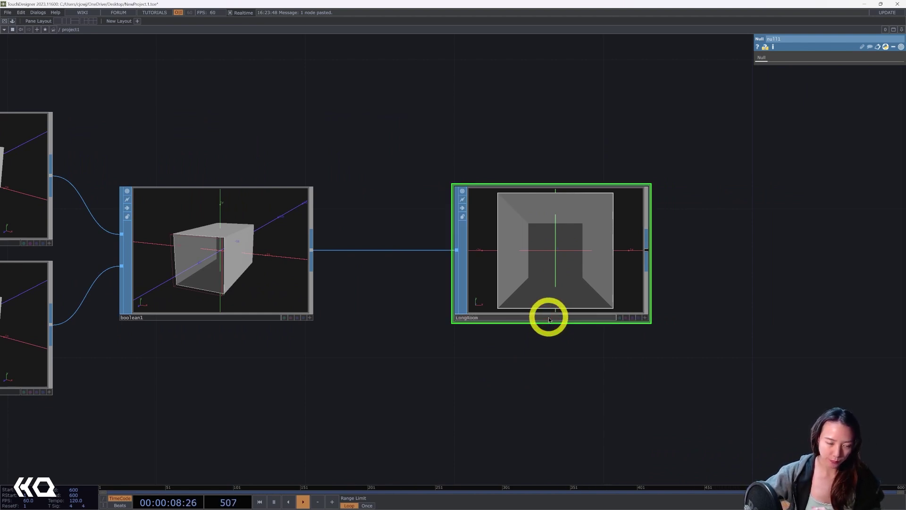
key(Return)
Add a Geometry COMP connected to the output of LongRoom
right_click(654, 254)
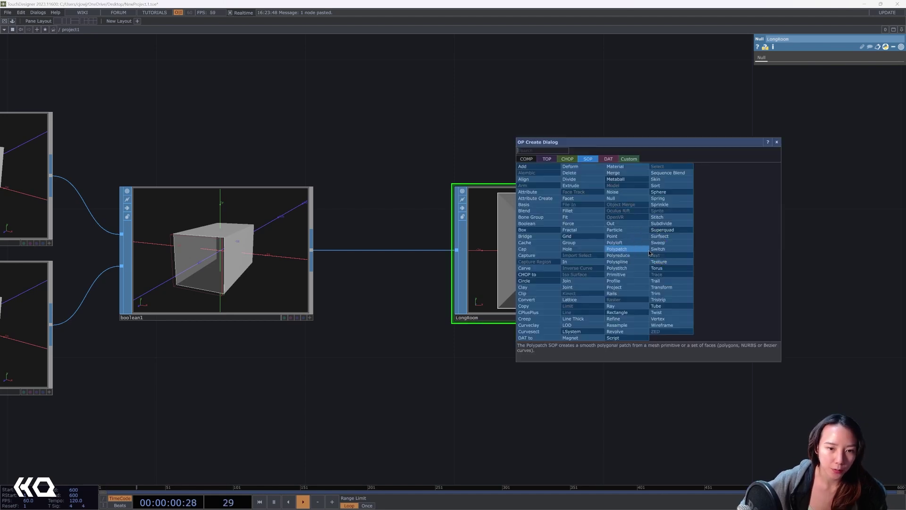
click(526, 158)
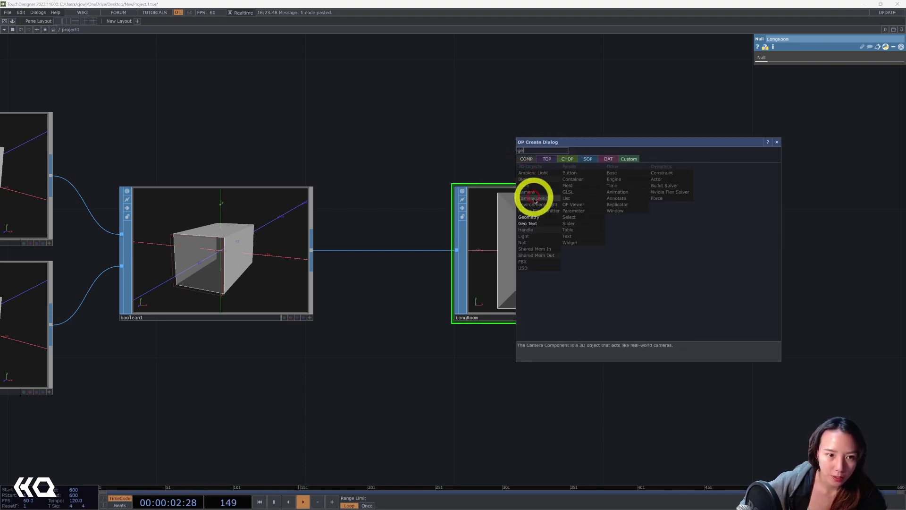
click(535, 217)
click(826, 245)
Rename the Geometry COMP as RoomGeo
scroll(716, 314, down, 3)
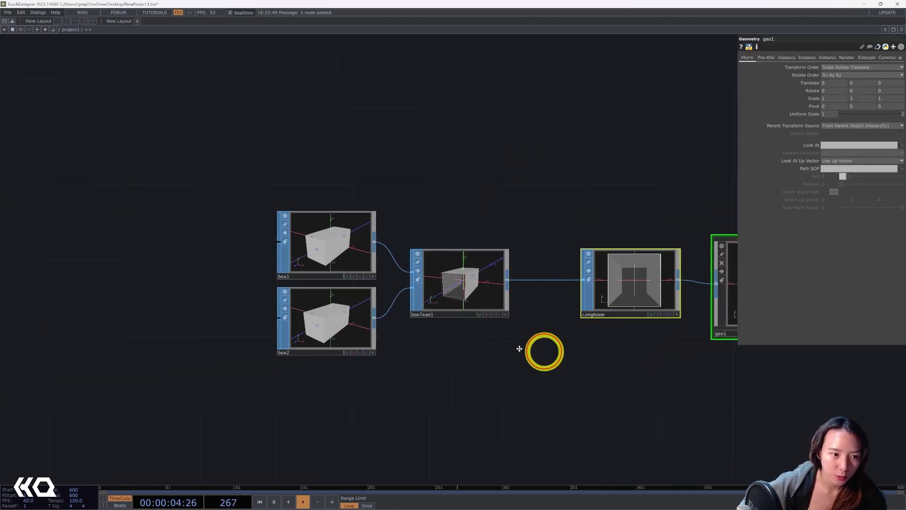
drag(518, 348, 18, 215)
drag(404, 165, 517, 160)
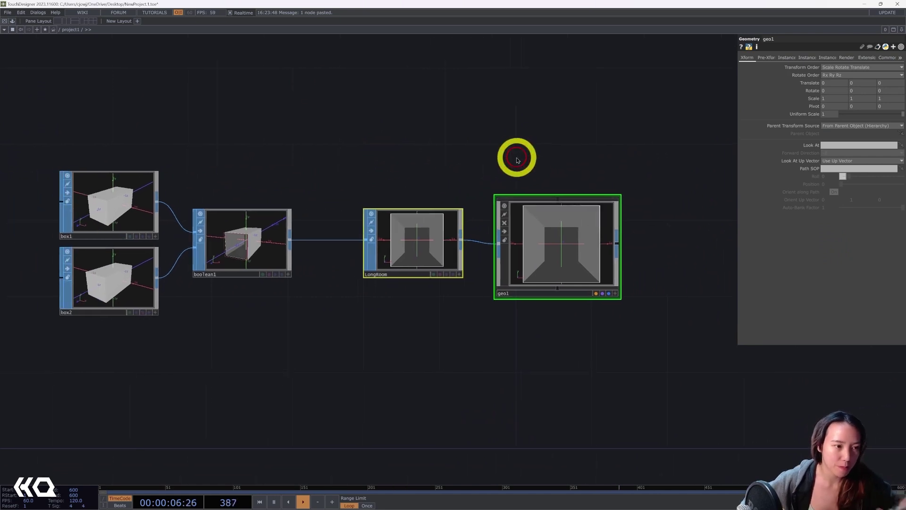
click(533, 292)
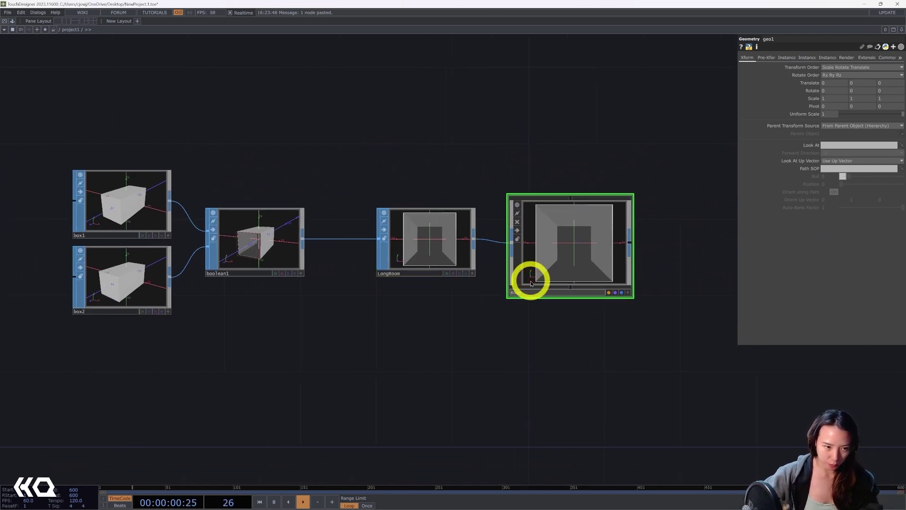
Add a Metaball SOP in the empty area below the room network
drag(423, 437, 444, 359)
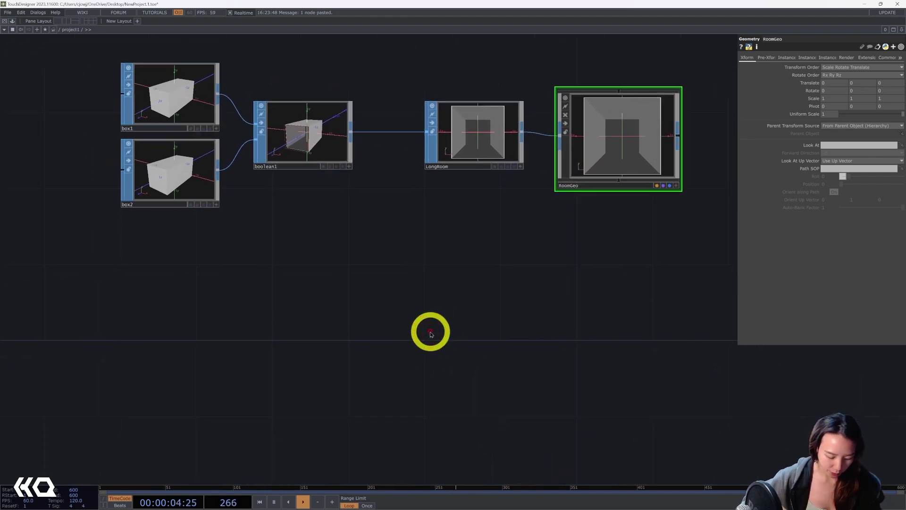
key(Tab)
text(me)
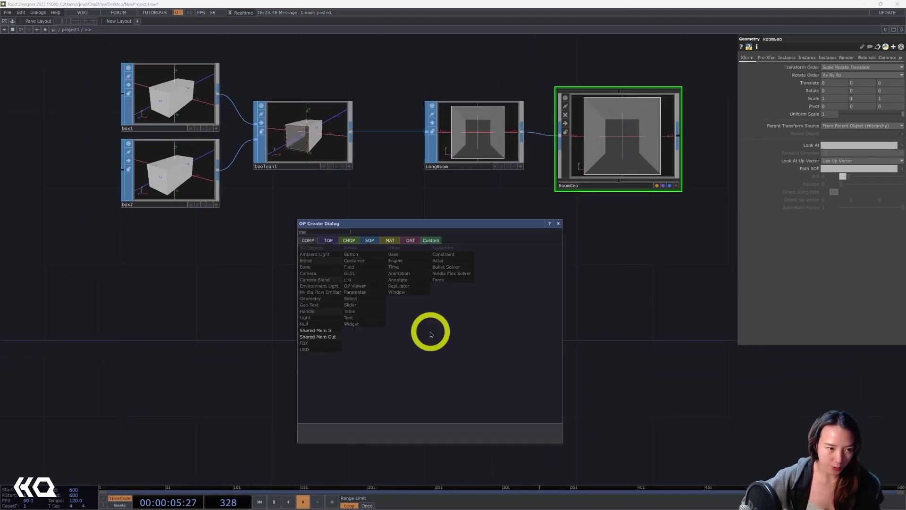
click(367, 240)
click(402, 263)
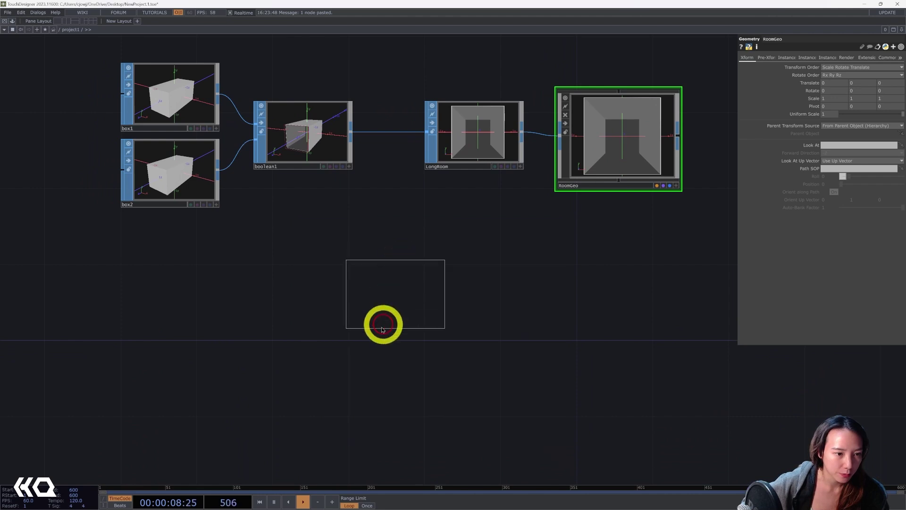
click(348, 355)
scroll(494, 342, down, 3)
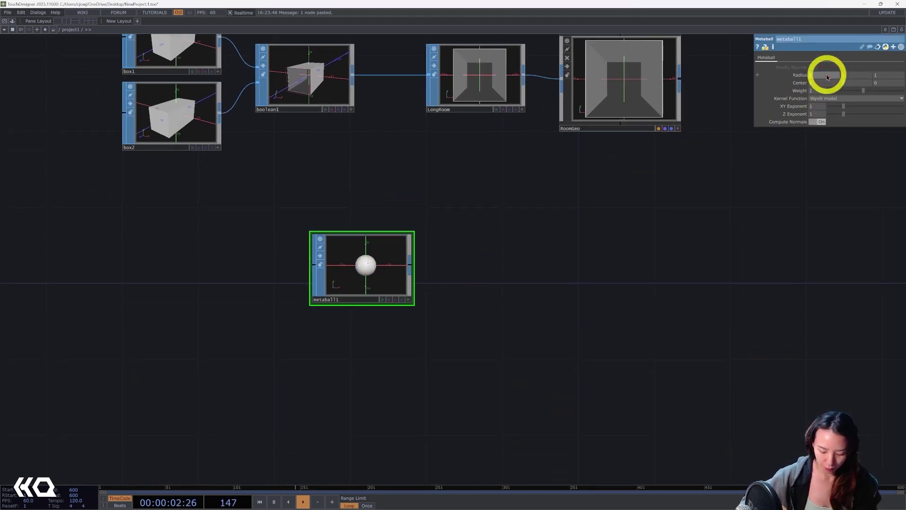
Set the metaball's radius to 1.5 on all three axes
drag(827, 77, 885, 79)
click(858, 77)
text(.5)
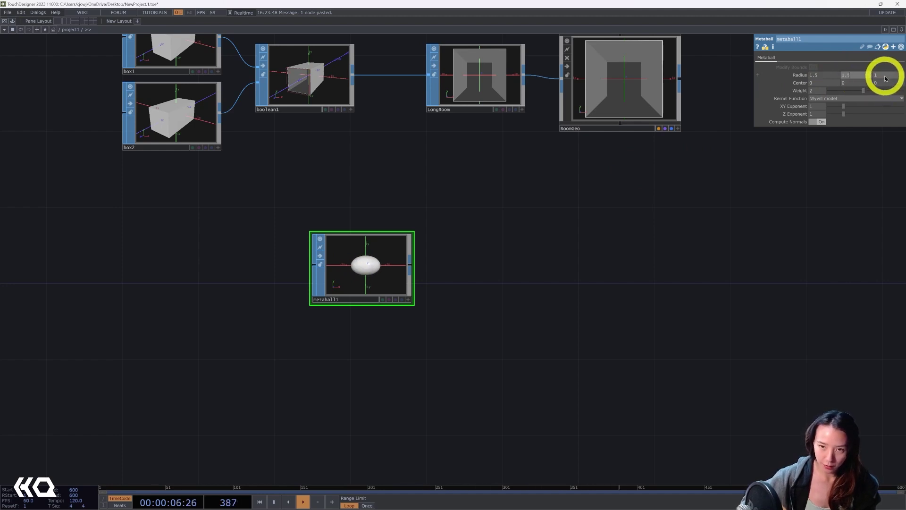
click(885, 79)
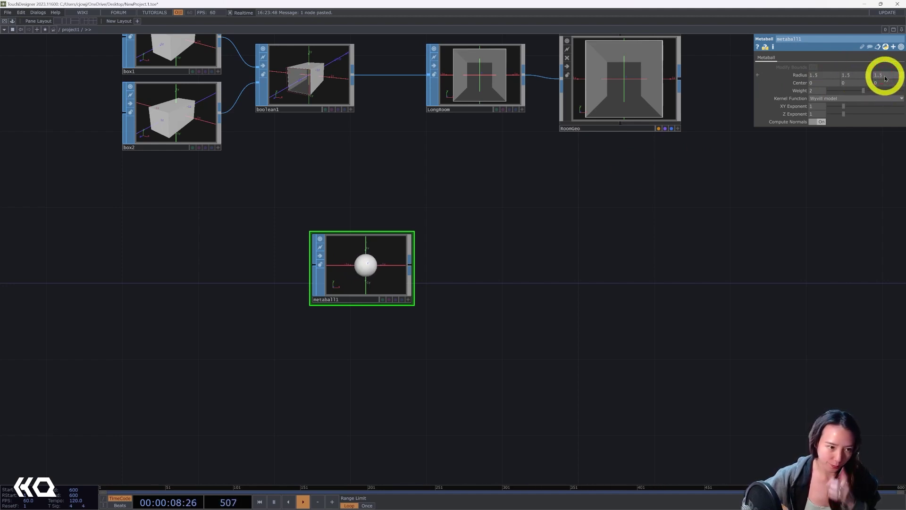
Duplicate the metaball1 node twice, stacking the copies below the original
drag(624, 320, 621, 278)
click(377, 228)
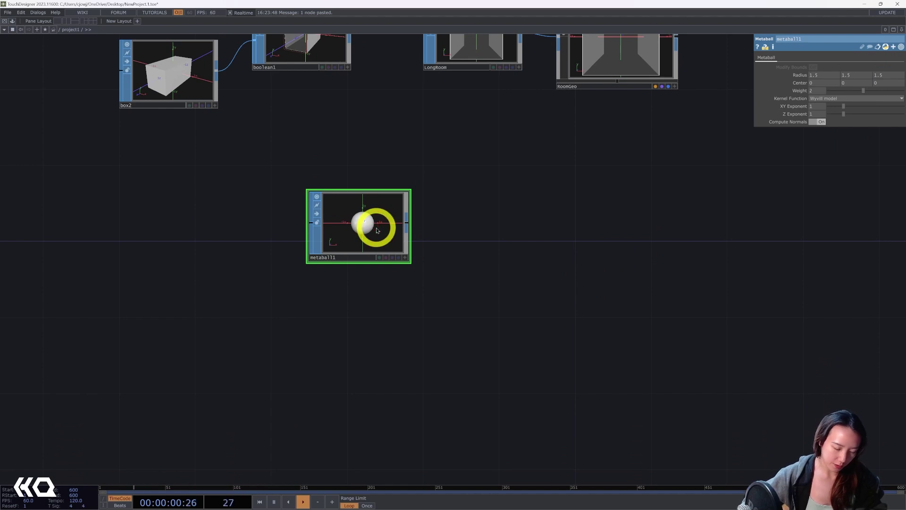
key(ctrl+c)
key(ctrl+v)
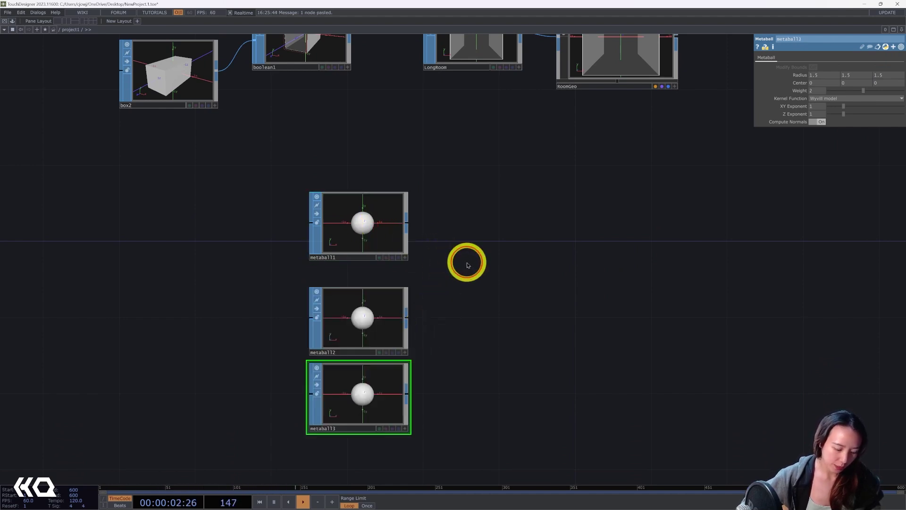
Add a Merge SOP beside the three metaballs and connect all of their outputs to it
key(Tab)
text(mer)
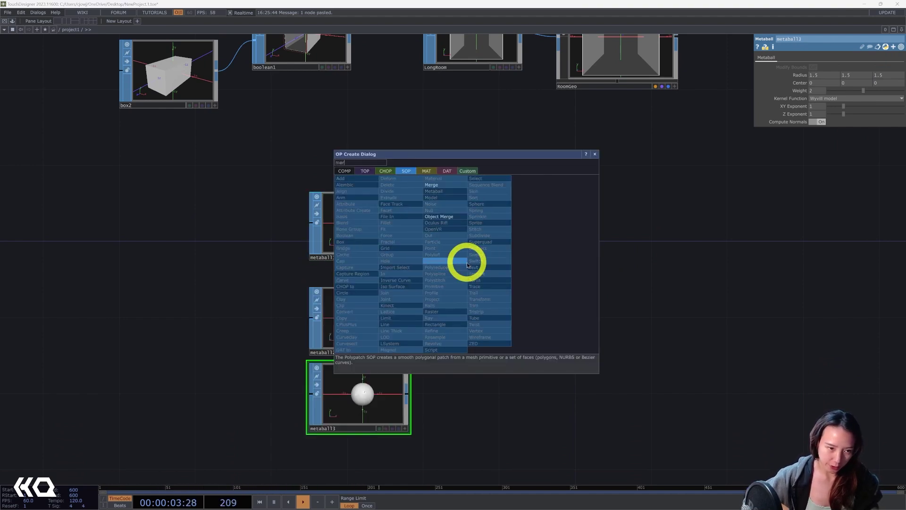
click(446, 187)
click(600, 311)
drag(286, 175, 436, 435)
drag(407, 222, 539, 299)
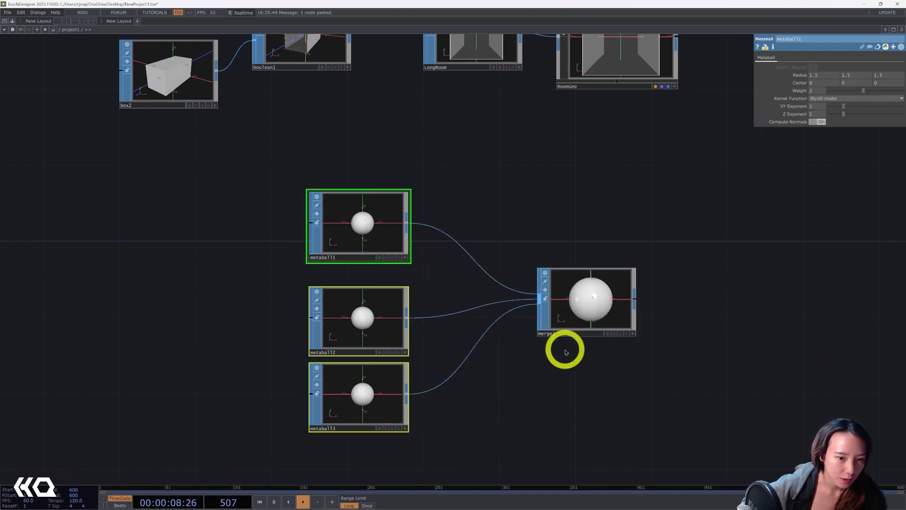
Try shifting metaball2's Y center up and down to test the blending in merge1, and return it to 0
drag(486, 293, 405, 295)
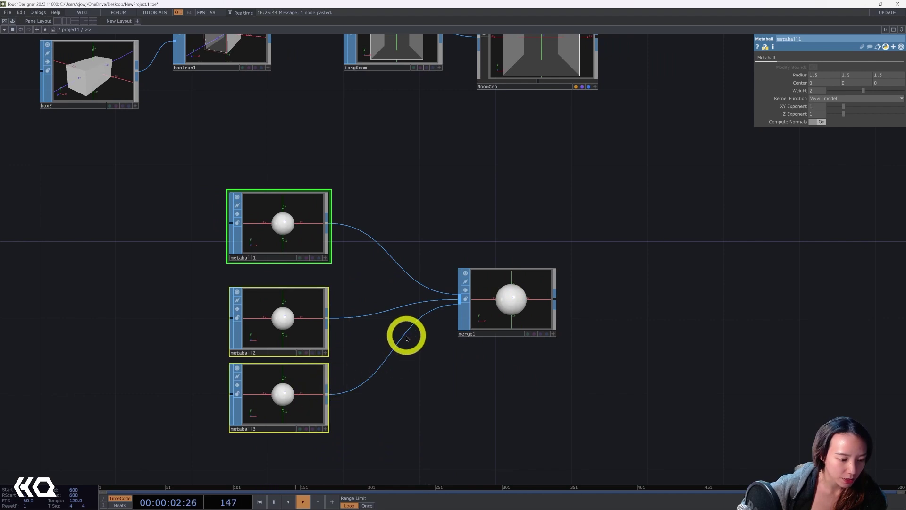
click(445, 222)
drag(445, 223, 416, 206)
click(263, 304)
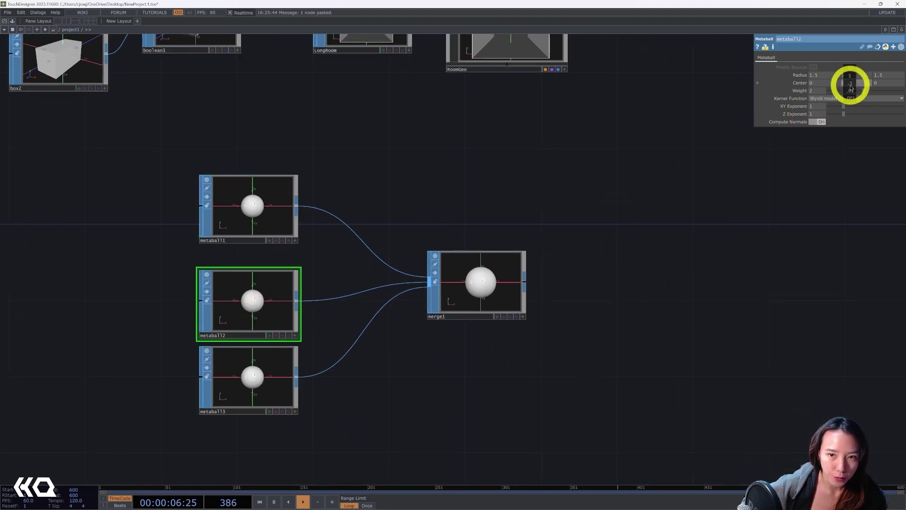
middle_drag(844, 83, 358, 97)
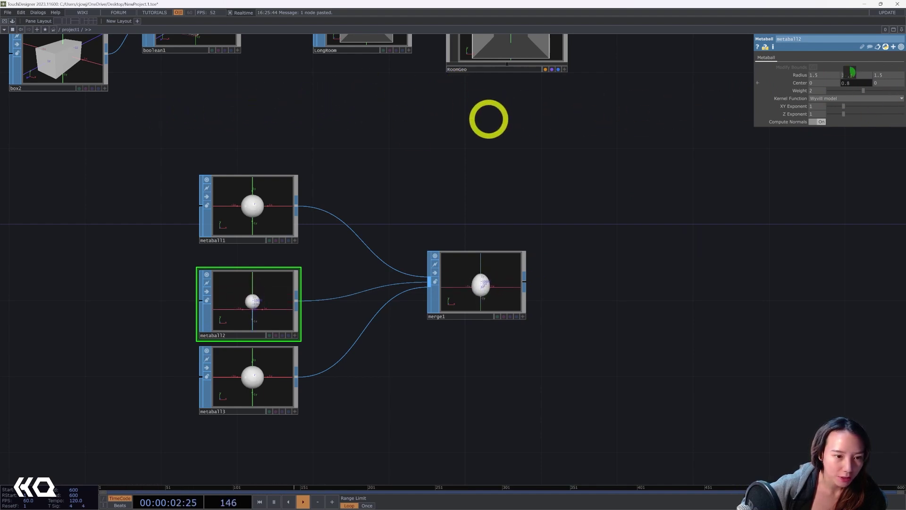
middle_drag(488, 119, 267, 116)
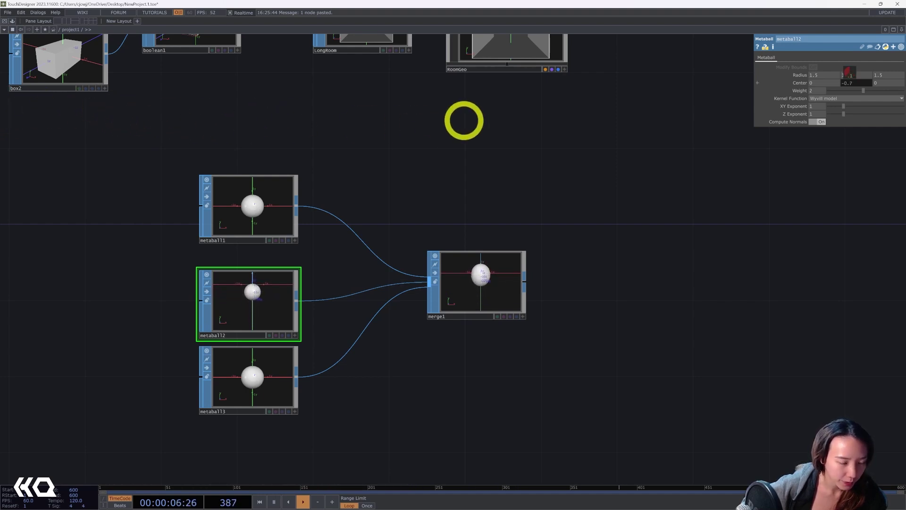
middle_drag(498, 126, 628, 131)
Add a Noise CHOP in the empty space in front of the three metaballs
drag(662, 198, 856, 190)
drag(241, 328, 335, 326)
double_click(335, 325)
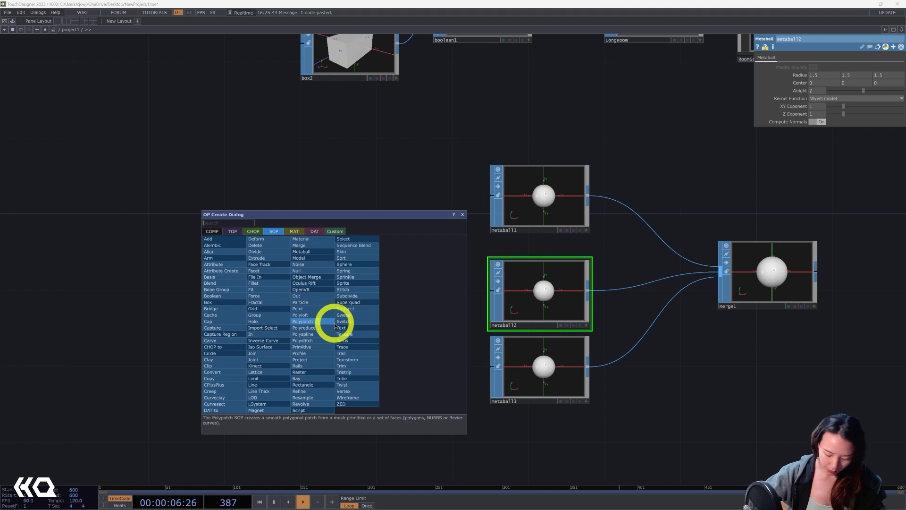
text(noise)
click(255, 231)
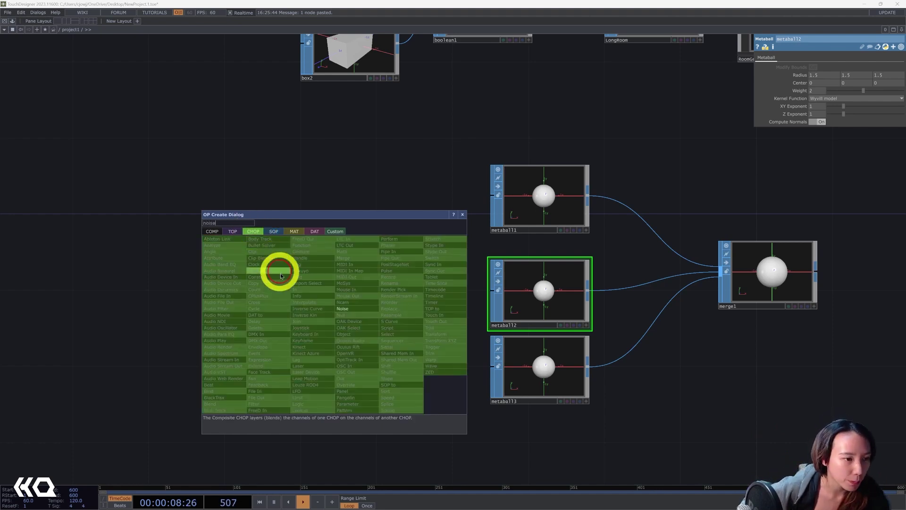
click(348, 304)
click(326, 262)
Set noise1's channel names to tx ty and turn on Time Slice
scroll(447, 249, left, 3)
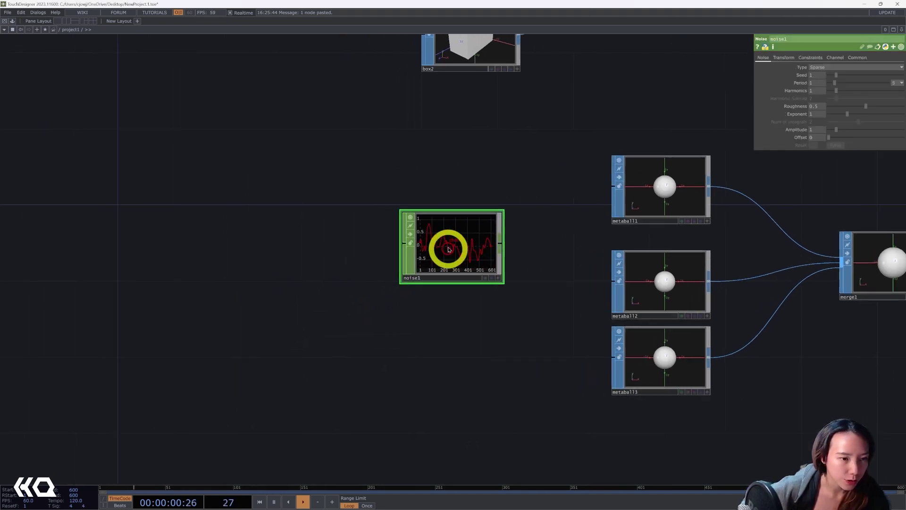
scroll(447, 249, up, 3)
click(841, 59)
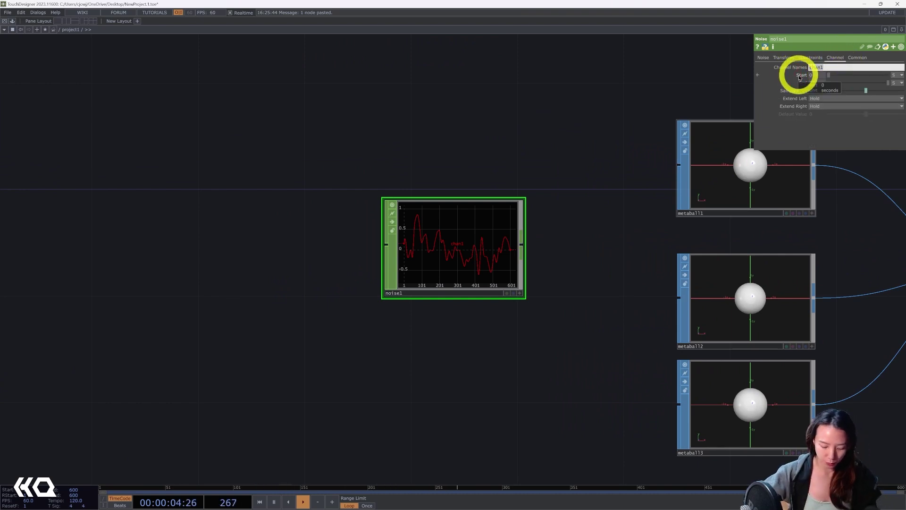
text(ty)
key(Return)
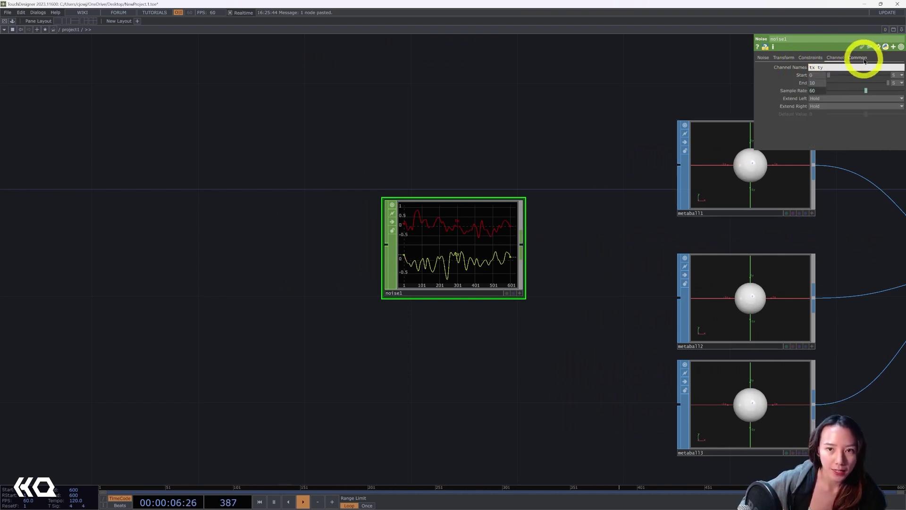
click(864, 60)
click(817, 68)
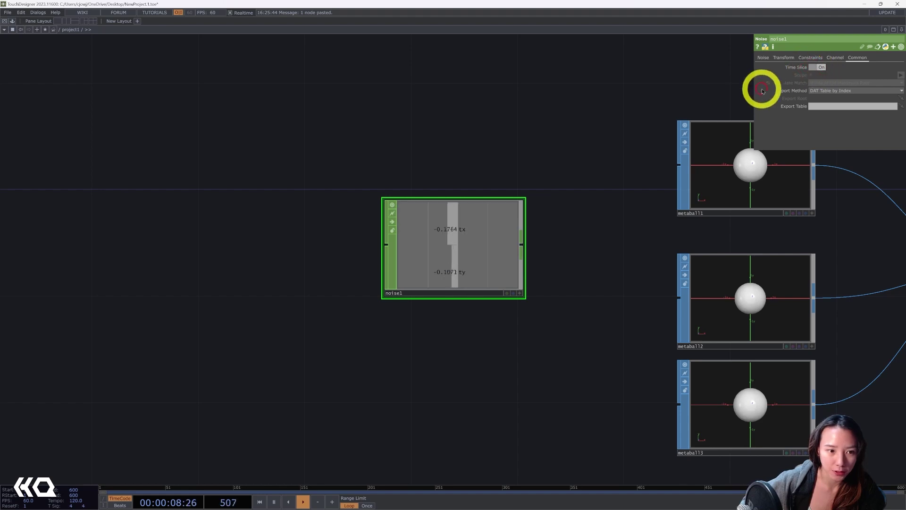
Move noise1 farther from the metaballs and add a Null CHOP connected to its output
drag(595, 121, 532, 127)
drag(416, 231, 282, 231)
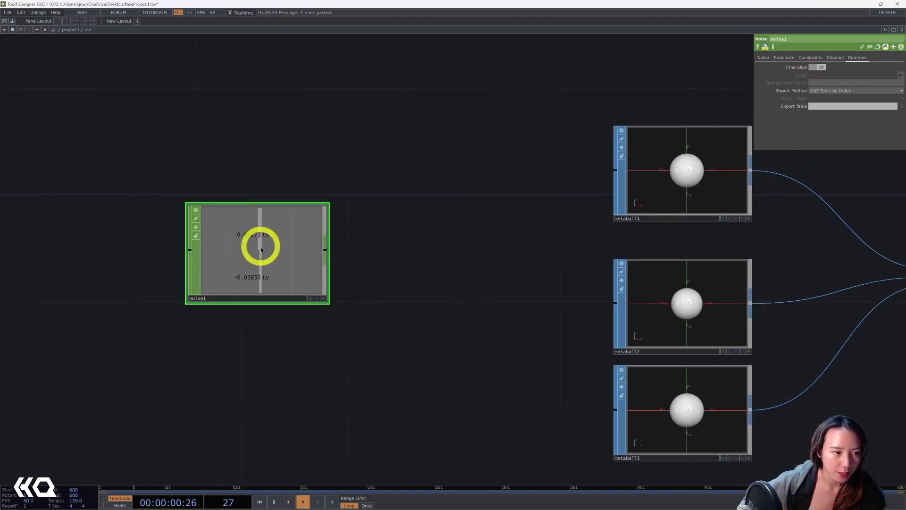
right_click(328, 255)
text(n)
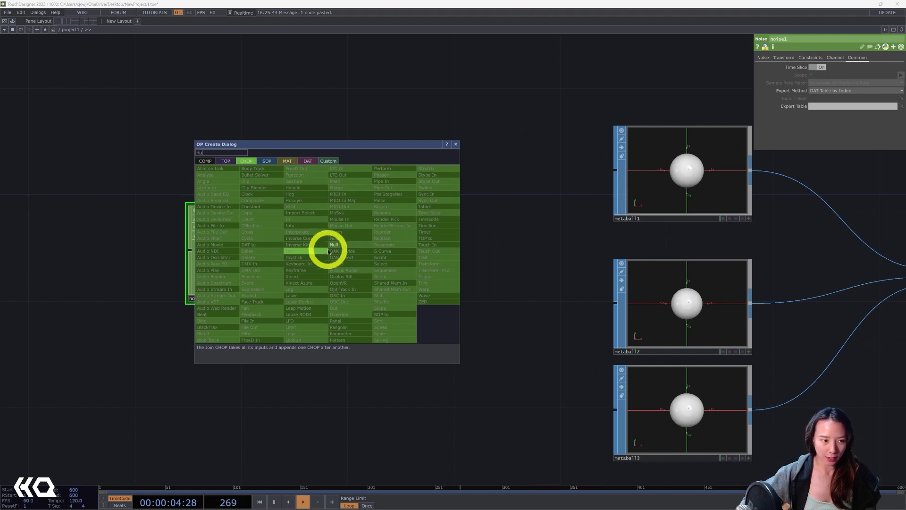
text(u)
key(Return)
click(451, 253)
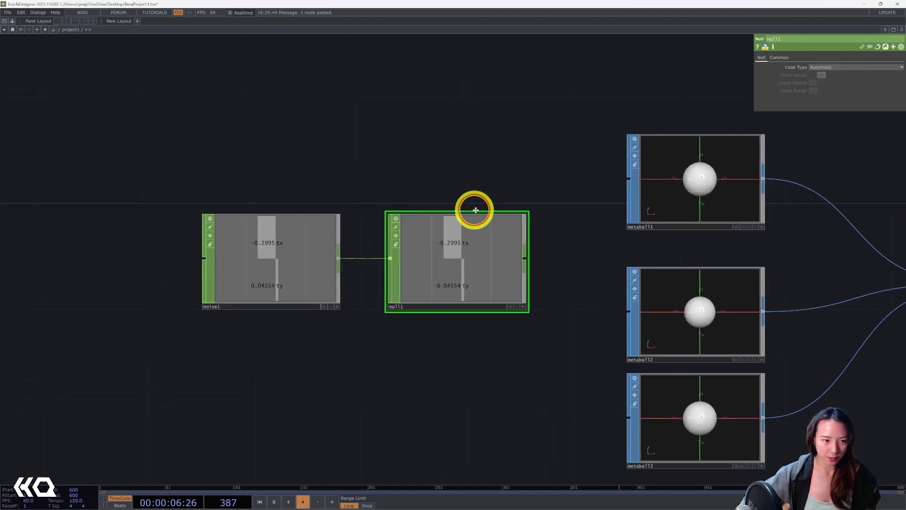
Move the noise1 and null1 pair up level with metaball1
drag(476, 210, 539, 250)
right_drag(277, 216, 547, 329)
drag(547, 327, 548, 246)
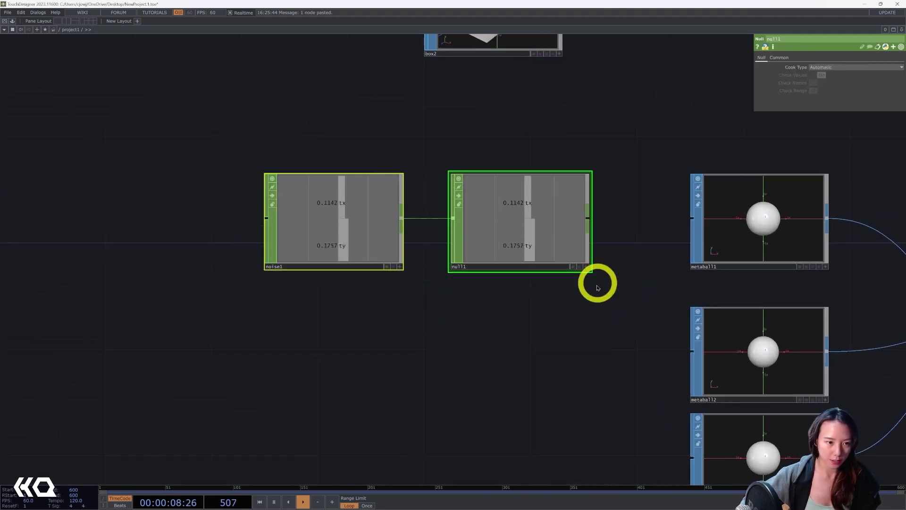
Set noise1's roughness to 0 and its amplitude to 7
click(328, 203)
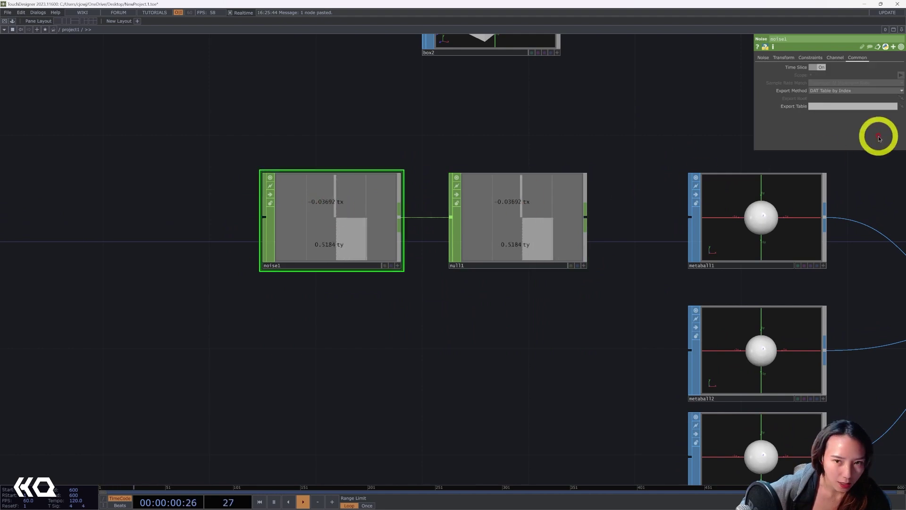
click(763, 57)
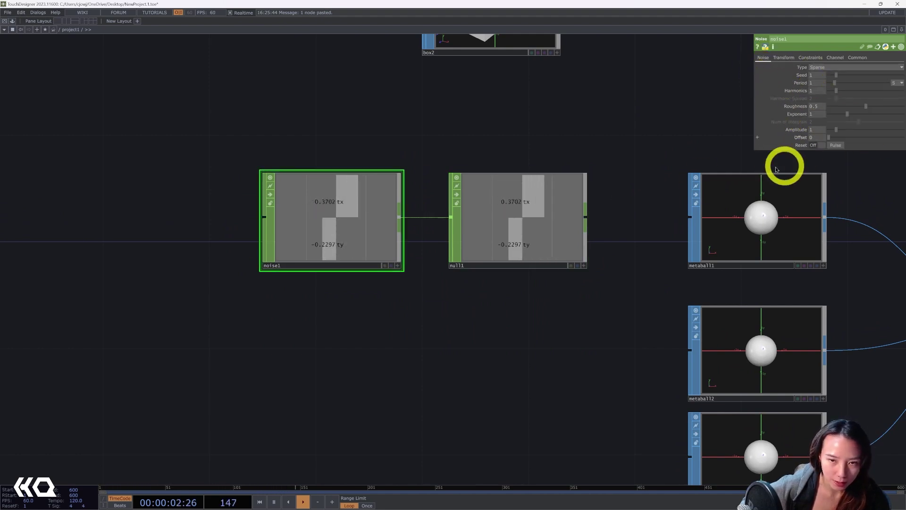
drag(649, 114, 538, 116)
scroll(538, 115, down, 2)
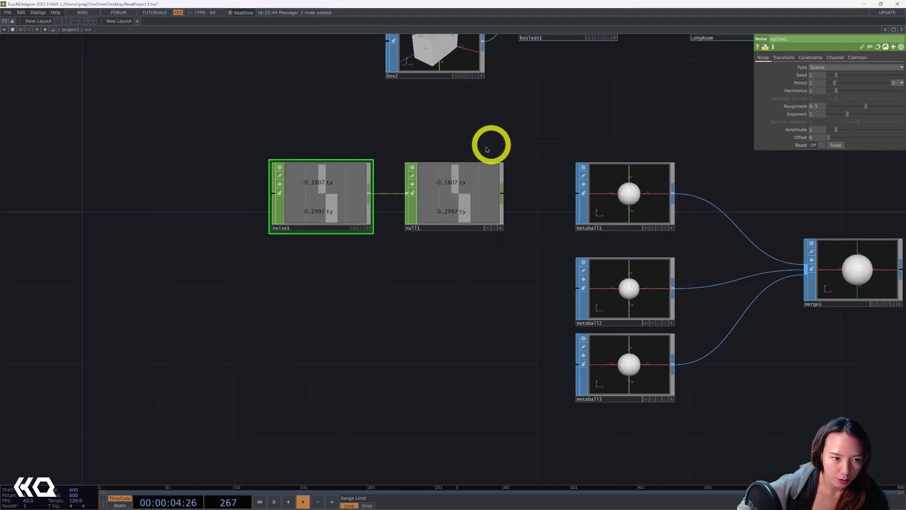
scroll(514, 144, up, 2)
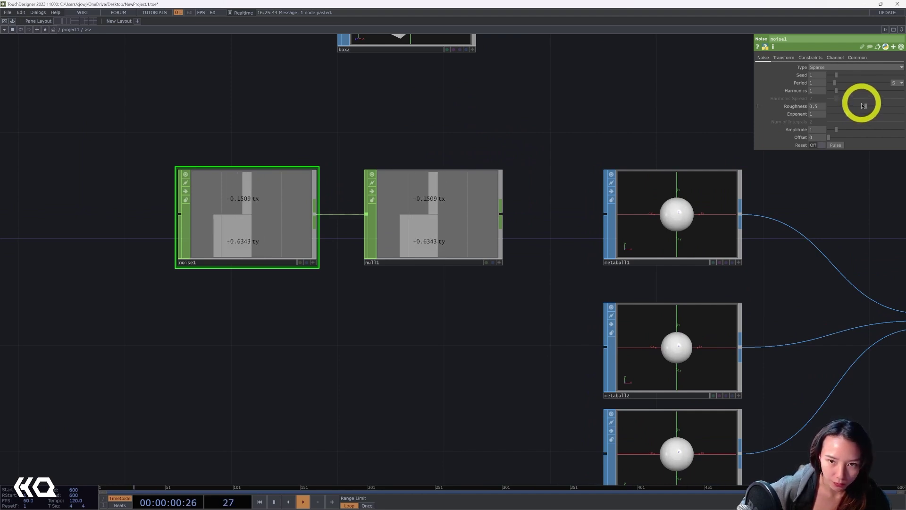
drag(863, 106, 759, 135)
text(7)
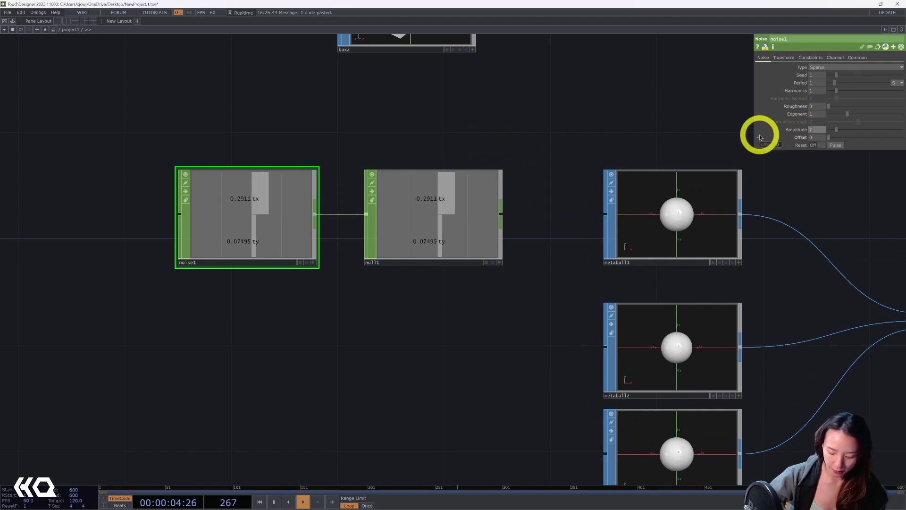
Link null1's tx and ty channels to metaball1's X and Y center values
scroll(602, 147, down, 5)
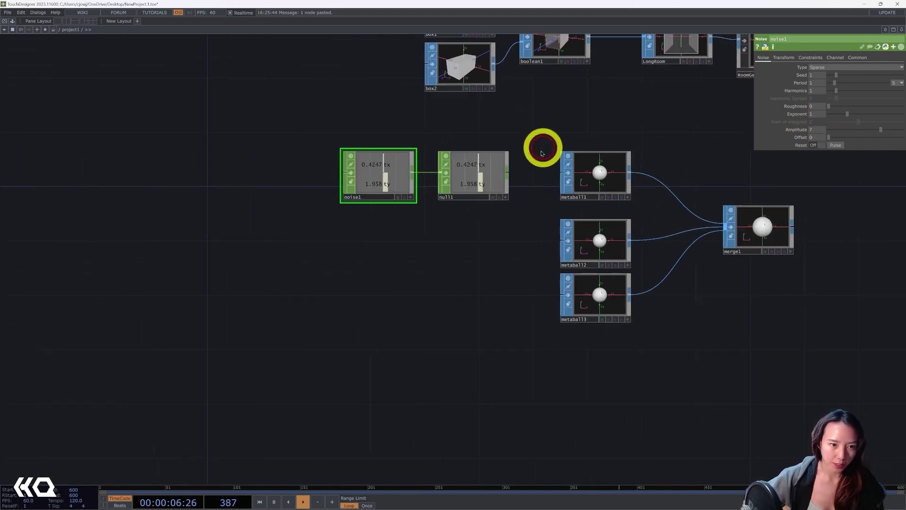
click(465, 177)
click(558, 172)
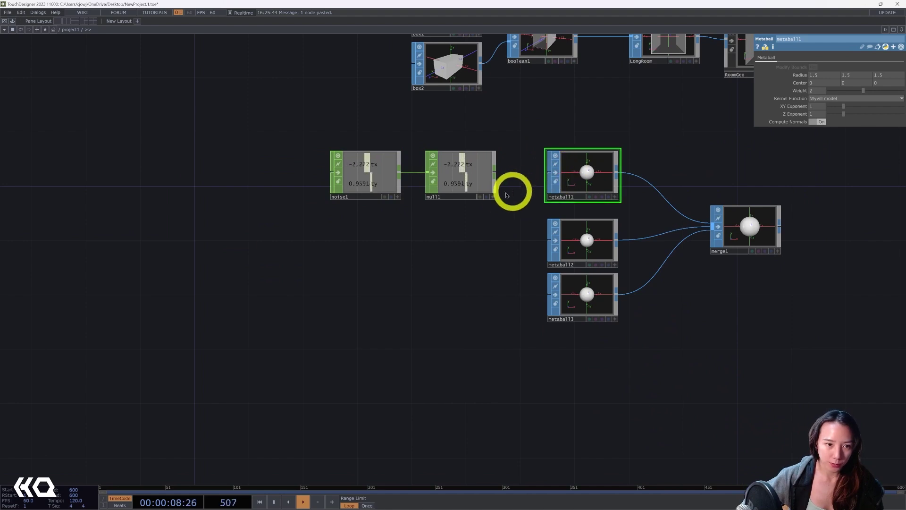
click(492, 197)
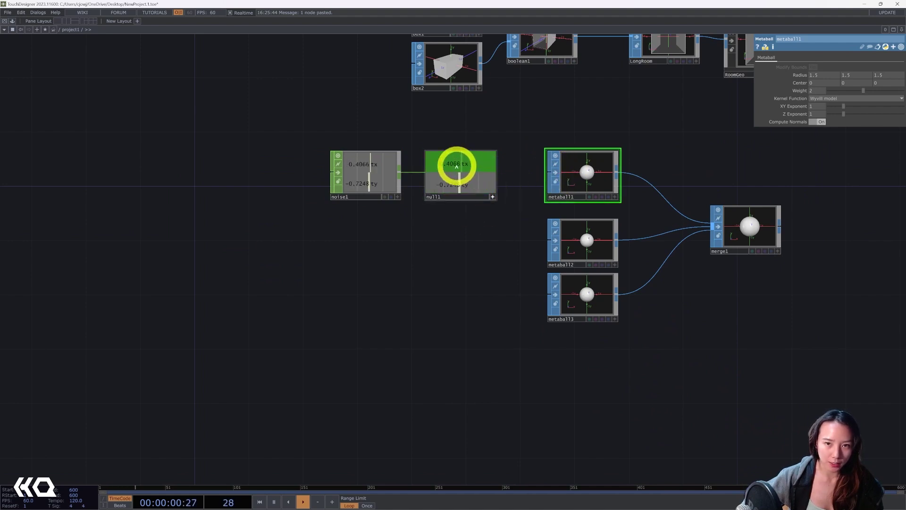
drag(456, 165, 852, 102)
click(821, 81)
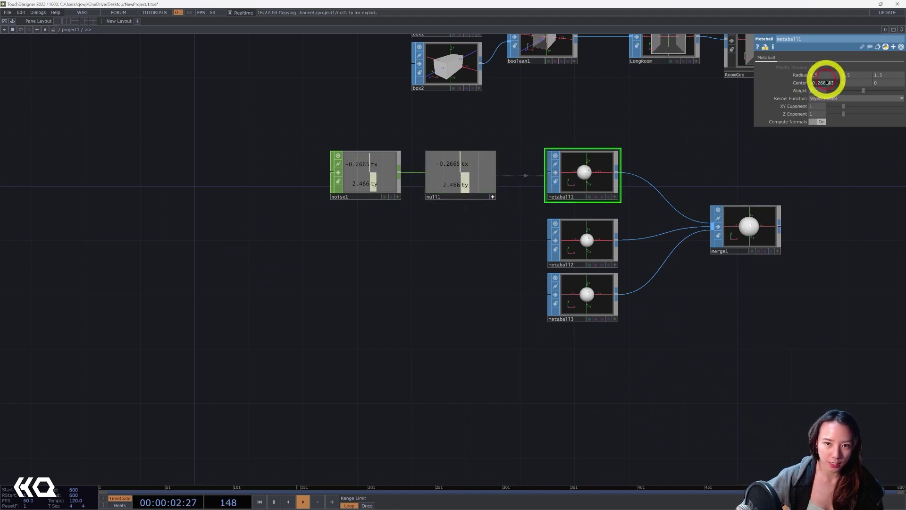
drag(449, 182, 853, 86)
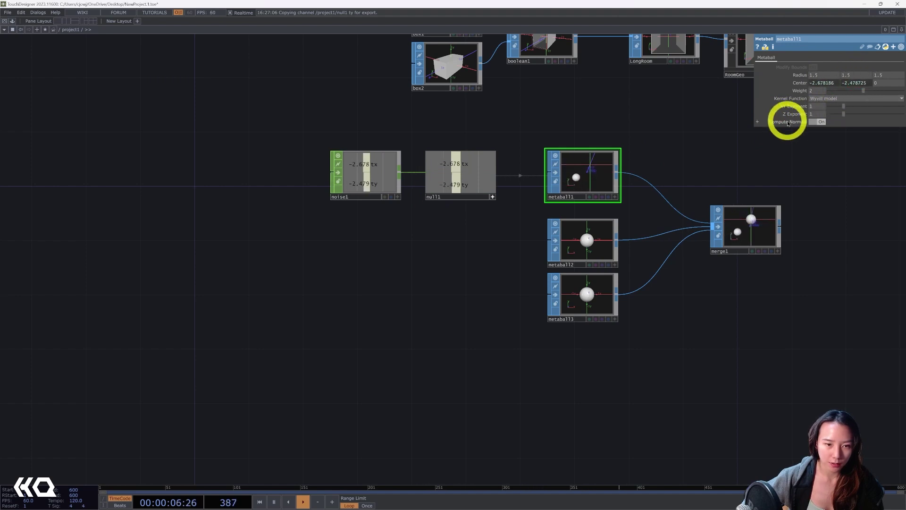
Set metaball1's weight to 7
click(784, 118)
click(578, 153)
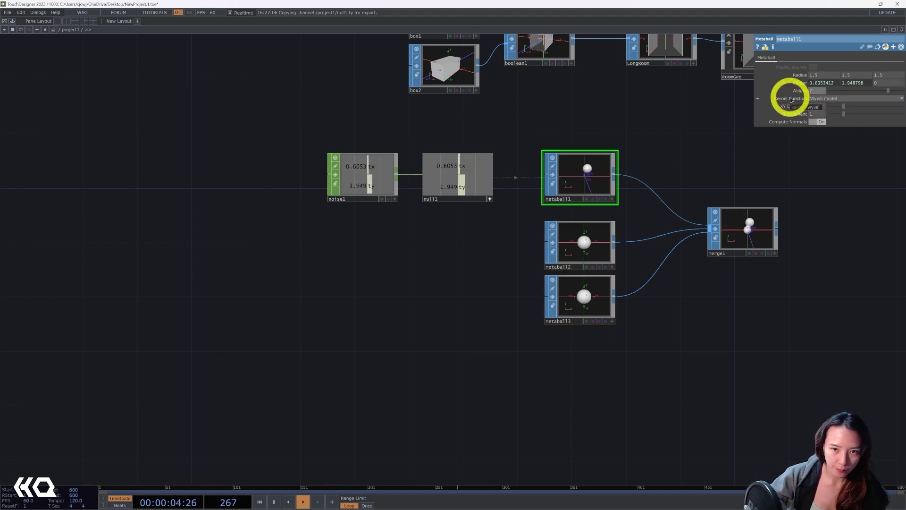
click(698, 163)
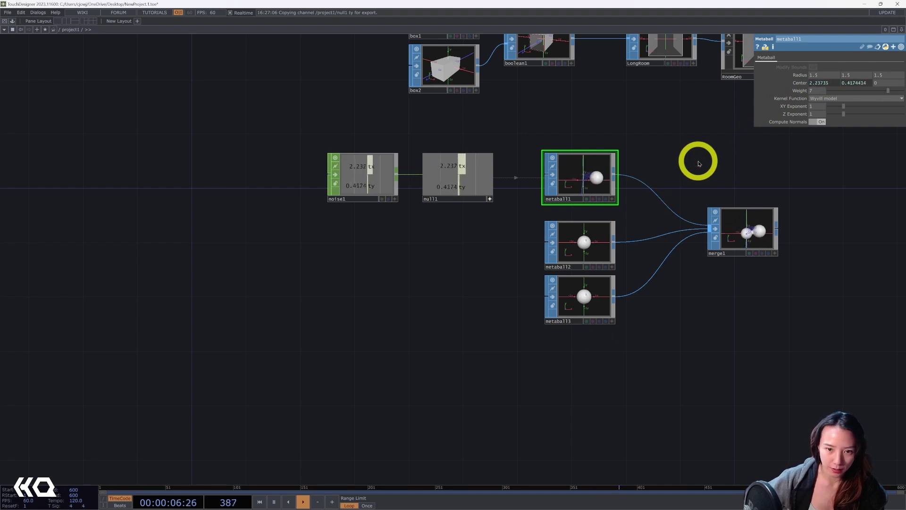
Duplicate the noise1 and null1 pair twice, placing the copies beside metaball2 and metaball3
drag(654, 146, 614, 120)
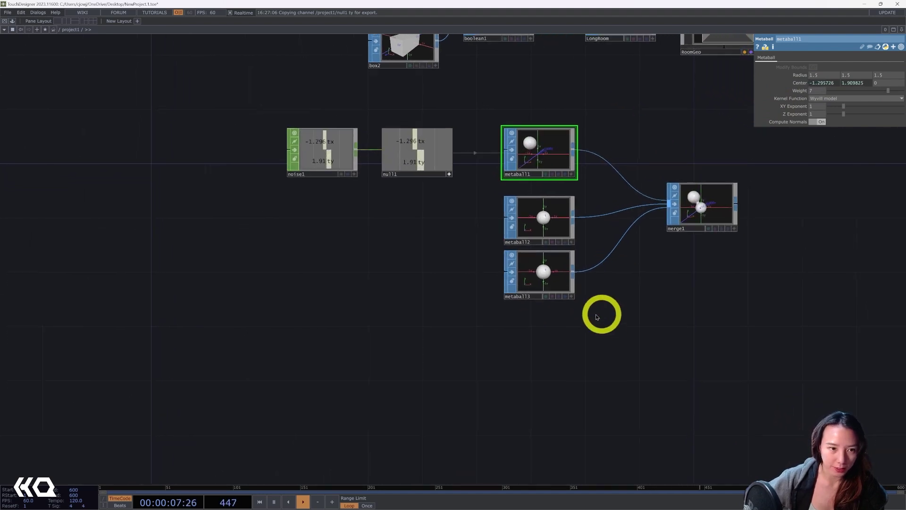
click(317, 157)
key(ctrl+v)
key(ctrl+v)
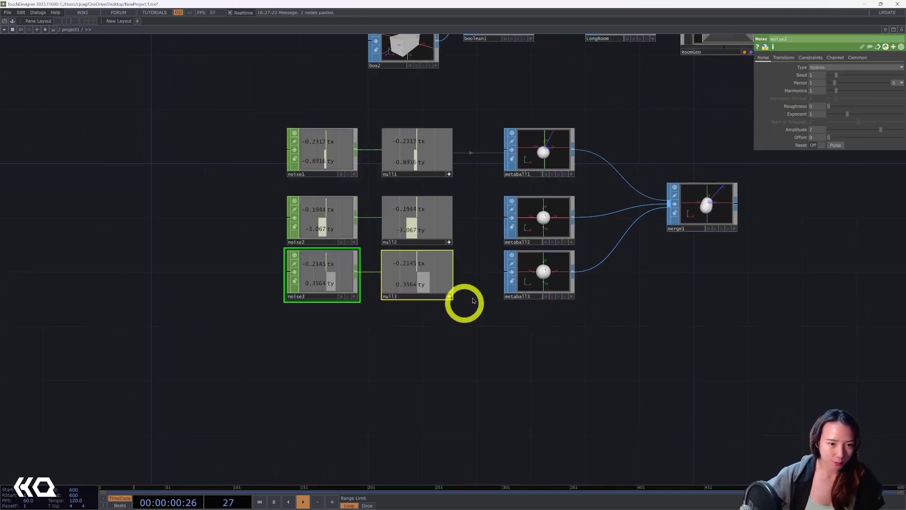
Link null2's tx and ty channels to metaball2's X and Y center values as CHOP references
click(538, 216)
drag(415, 233, 417, 239)
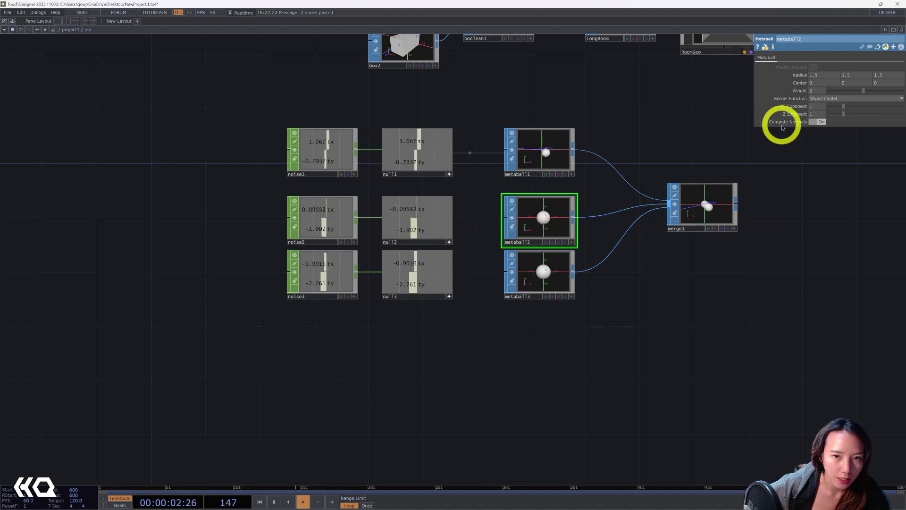
click(823, 108)
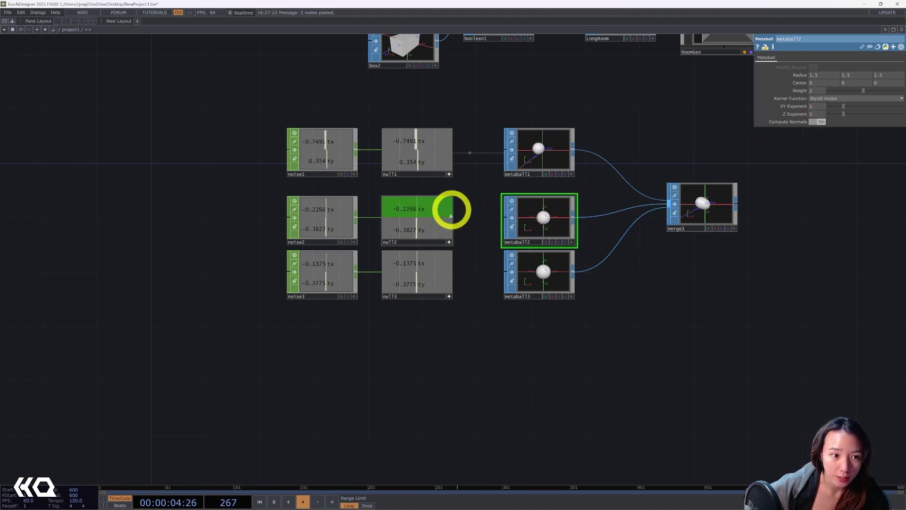
drag(451, 216, 812, 92)
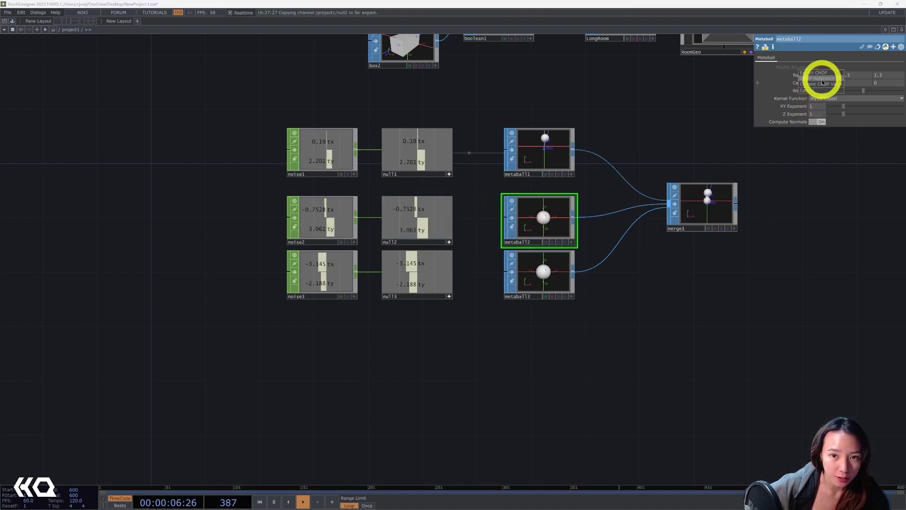
click(822, 80)
drag(406, 235, 855, 78)
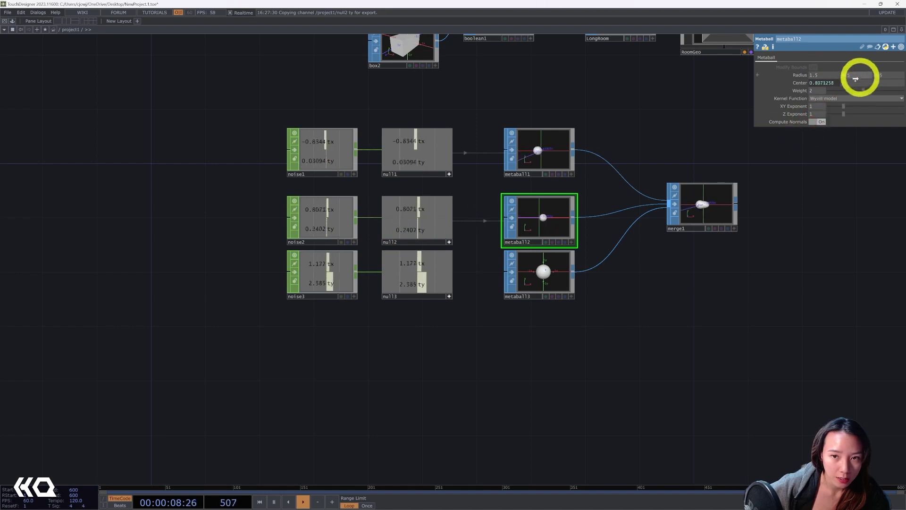
click(855, 80)
Link null3's tx and ty channels to metaball3's X and Y center values as CHOP references
click(546, 269)
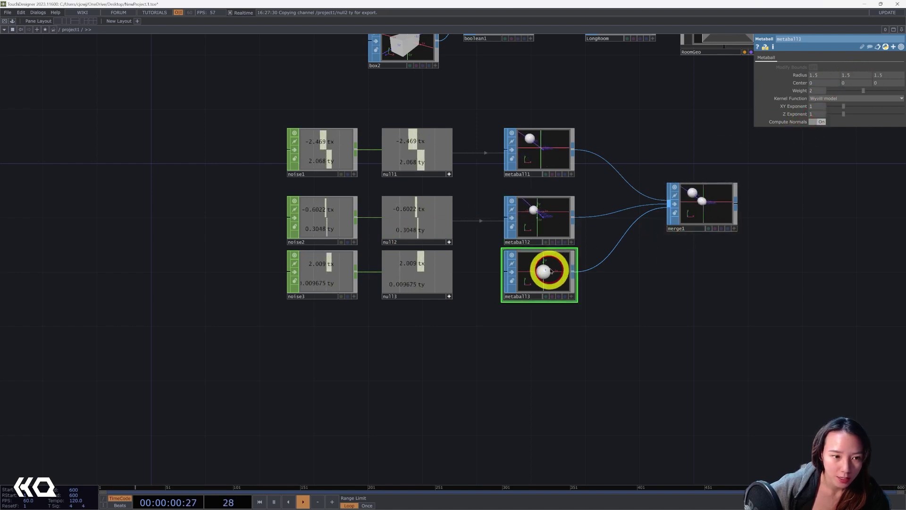
drag(430, 259, 824, 79)
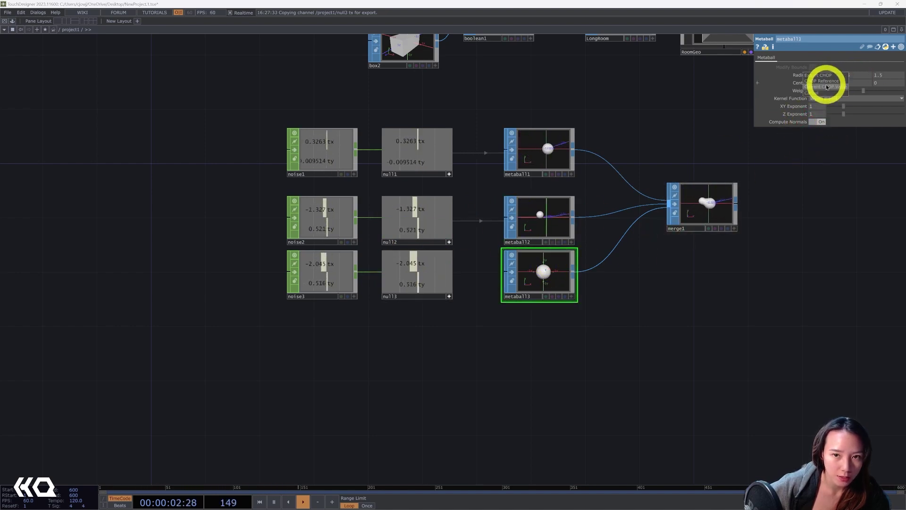
click(826, 84)
drag(415, 273, 854, 81)
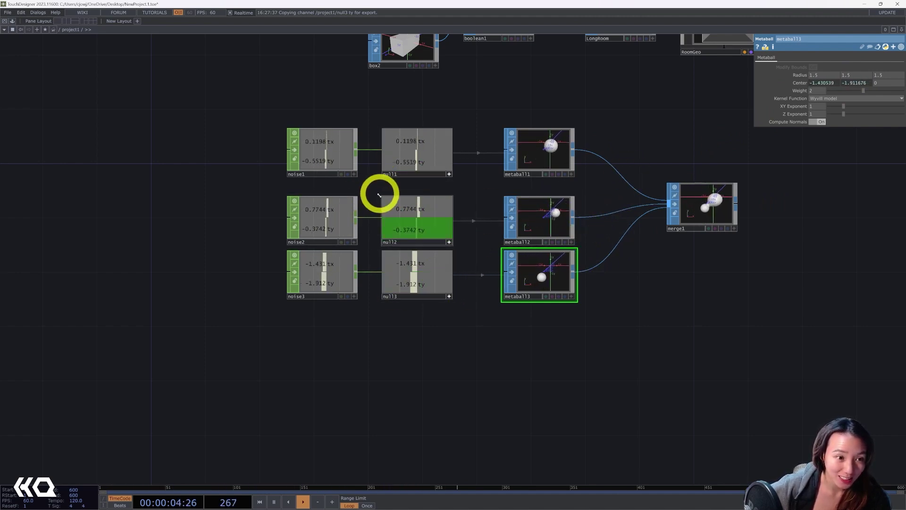
Set noise2's seed to about 2.9 and noise3's seed to 4.62
click(340, 210)
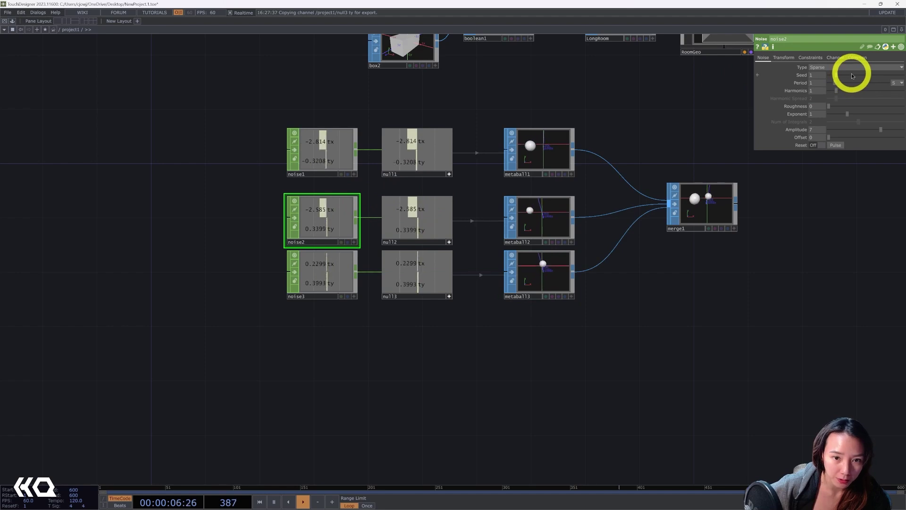
click(341, 267)
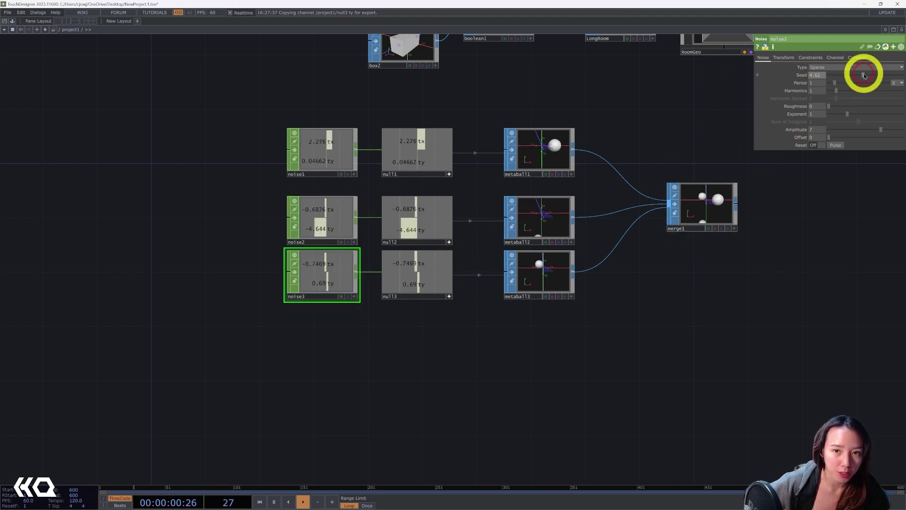
drag(454, 328, 457, 358)
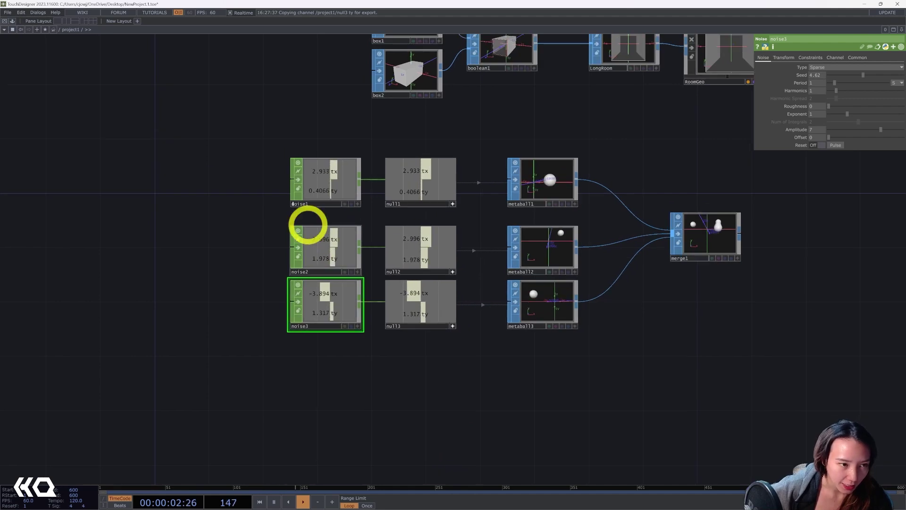
Select noise1, noise2 and noise3 together and set the harmonics to 3 and the period to about 2.38
right_drag(246, 119, 365, 329)
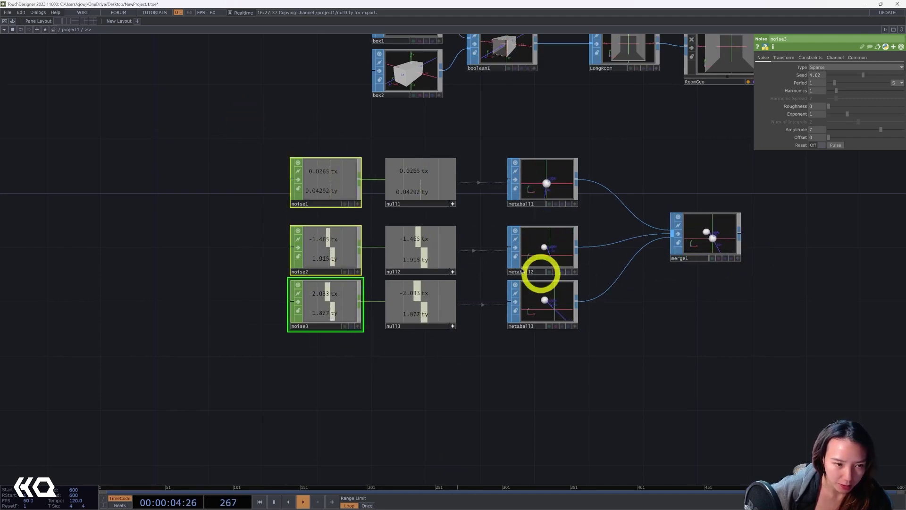
click(561, 192)
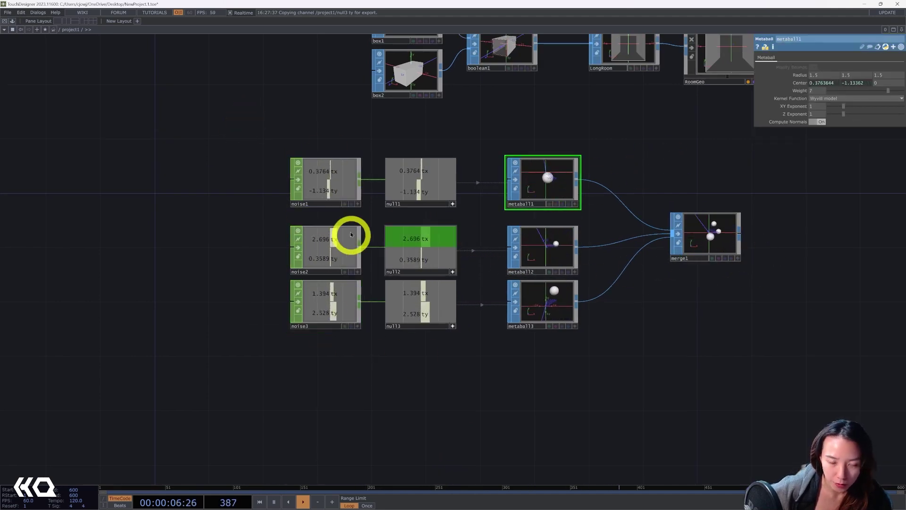
right_drag(257, 122, 370, 411)
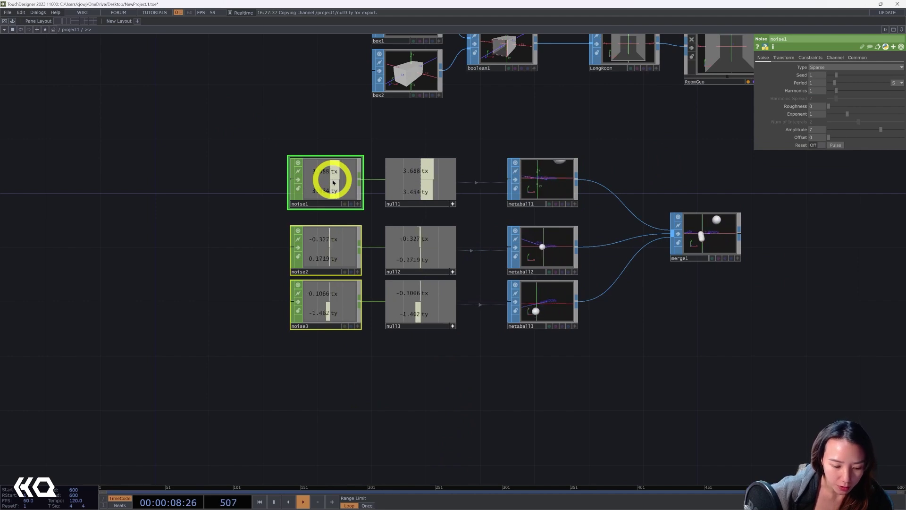
click(839, 145)
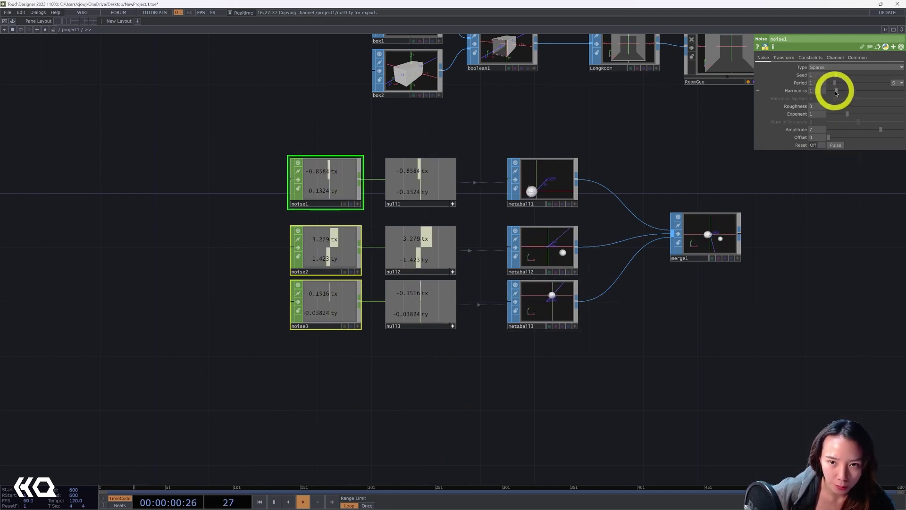
drag(835, 92, 797, 92)
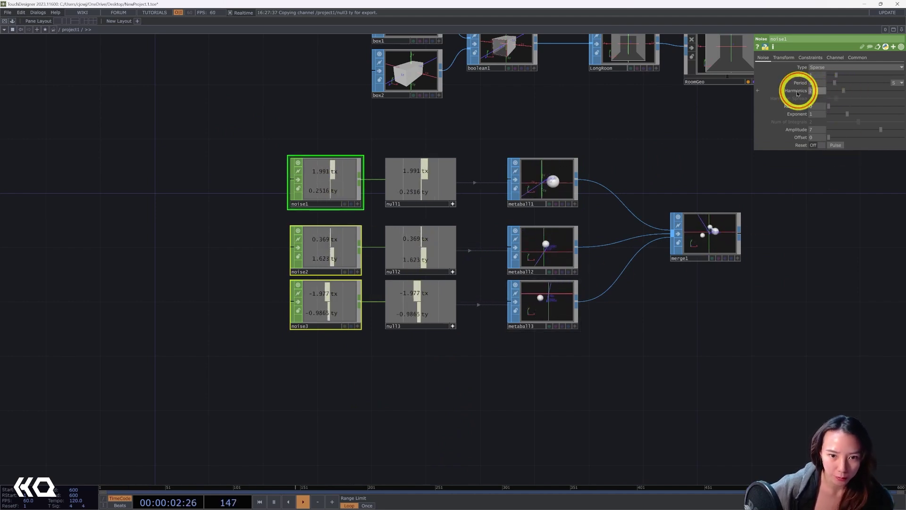
click(799, 143)
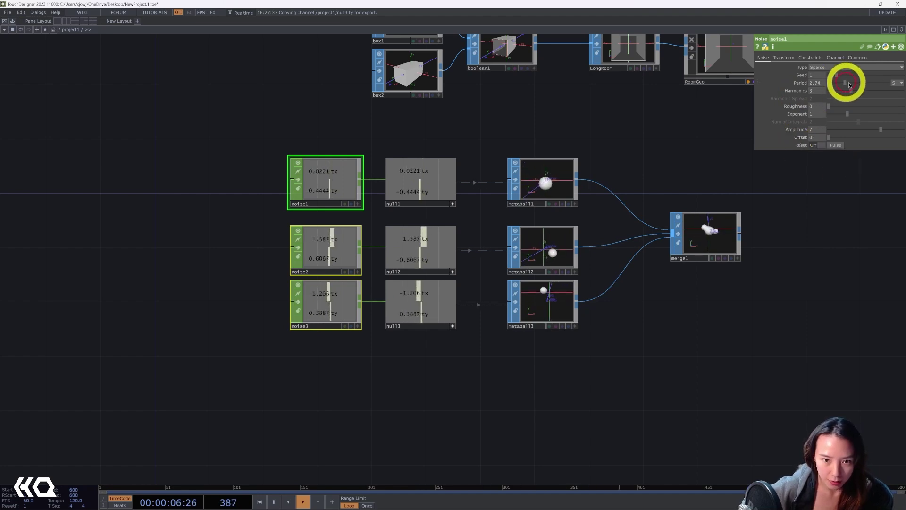
drag(850, 85, 844, 86)
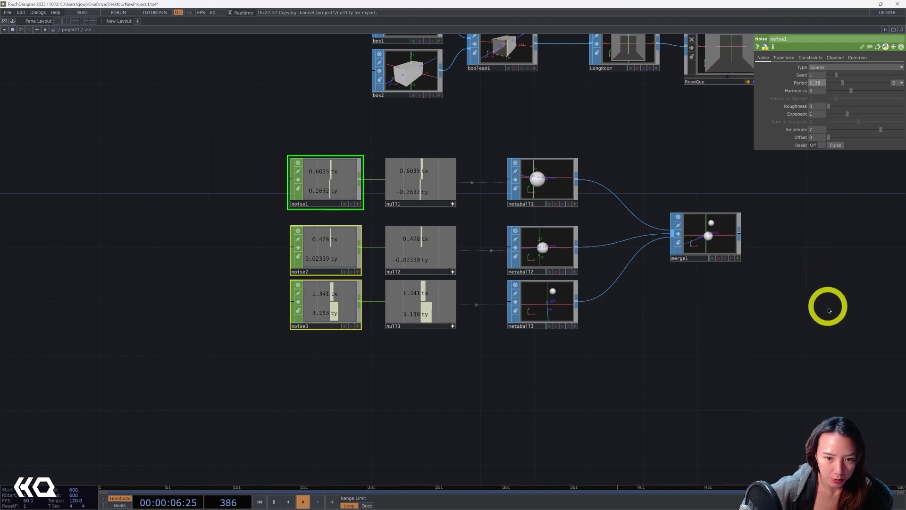
Add a Convert SOP connected to merge1's output
drag(793, 312, 710, 320)
scroll(640, 257, up, 2)
scroll(641, 257, up, 1)
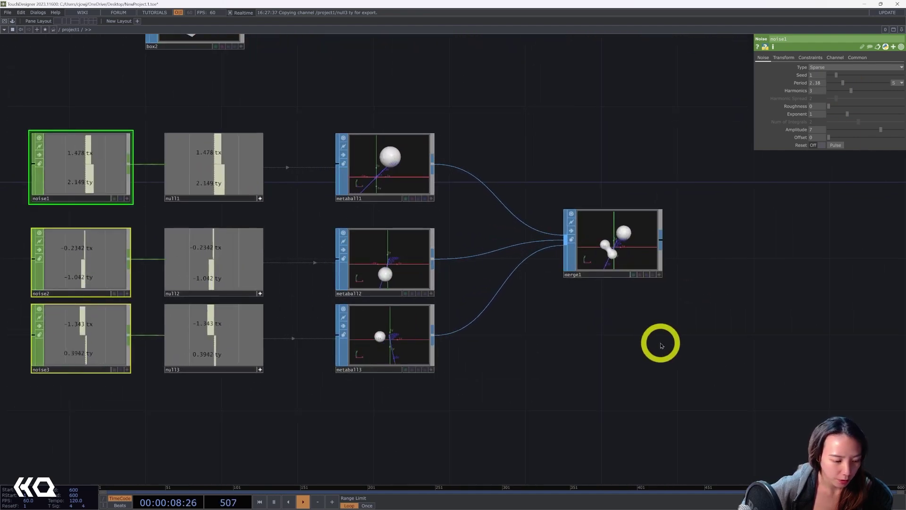
drag(660, 344, 628, 336)
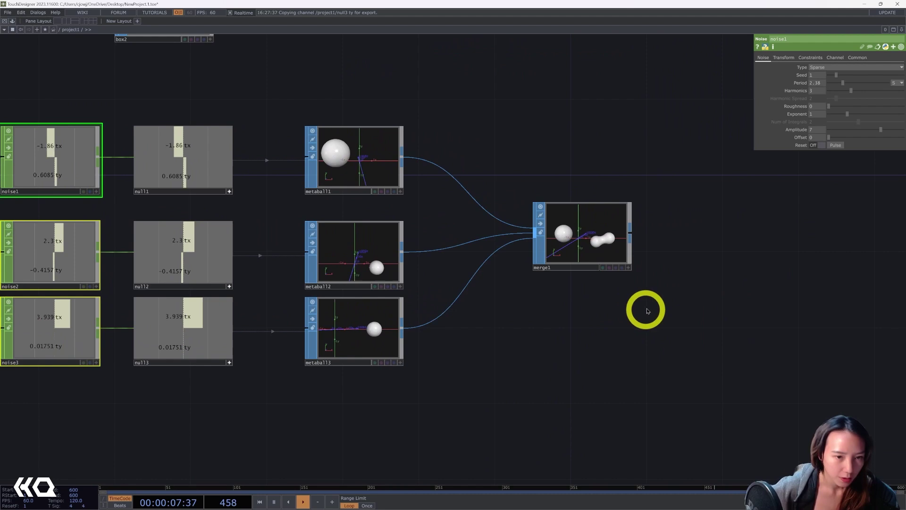
drag(622, 299, 580, 306)
right_click(588, 241)
text(conve)
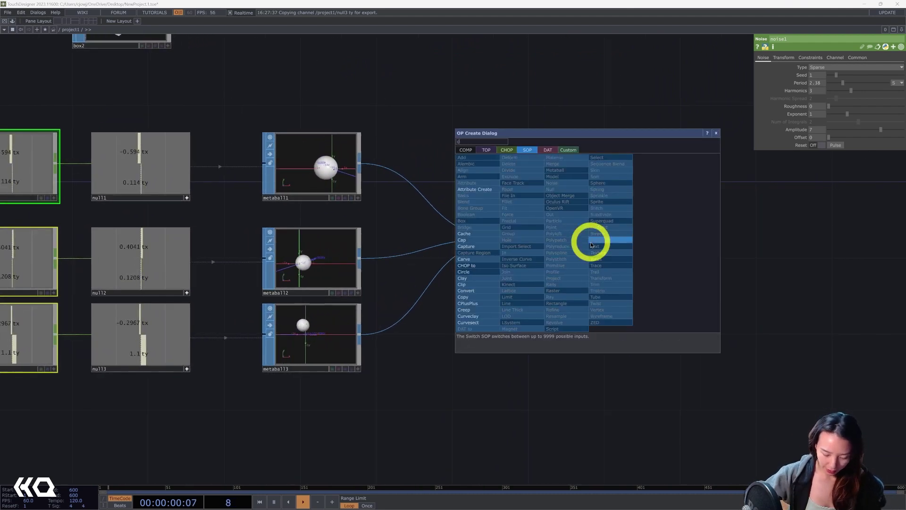
click(475, 291)
click(674, 239)
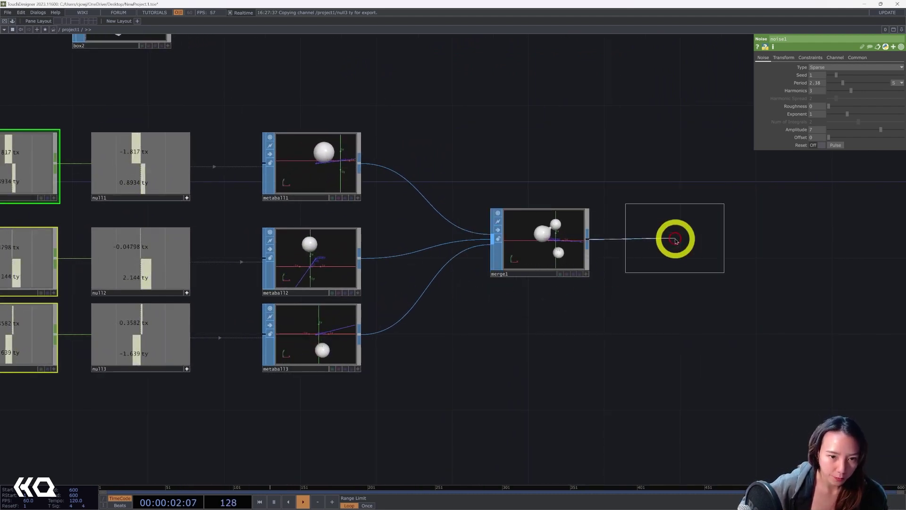
Set convert1's level of detail to 1.5 for both U and V
drag(571, 304, 475, 309)
scroll(572, 243, up, 3)
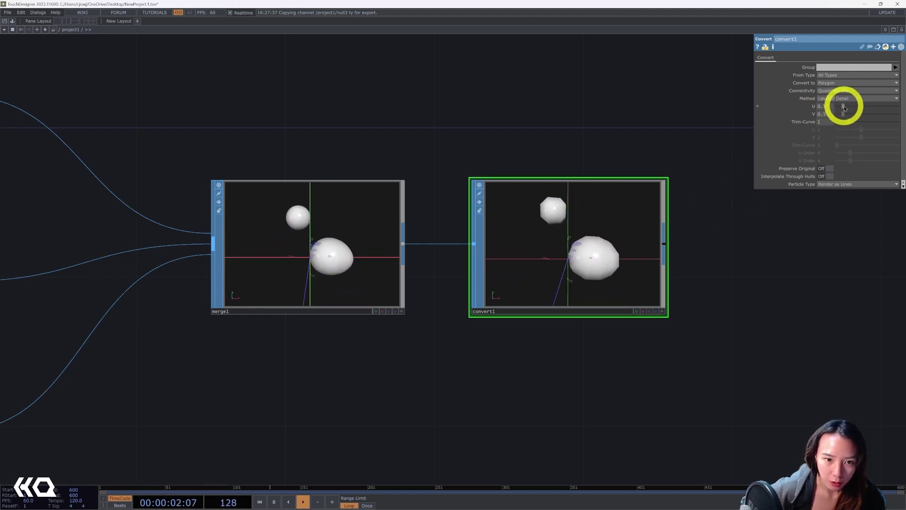
drag(844, 106, 857, 112)
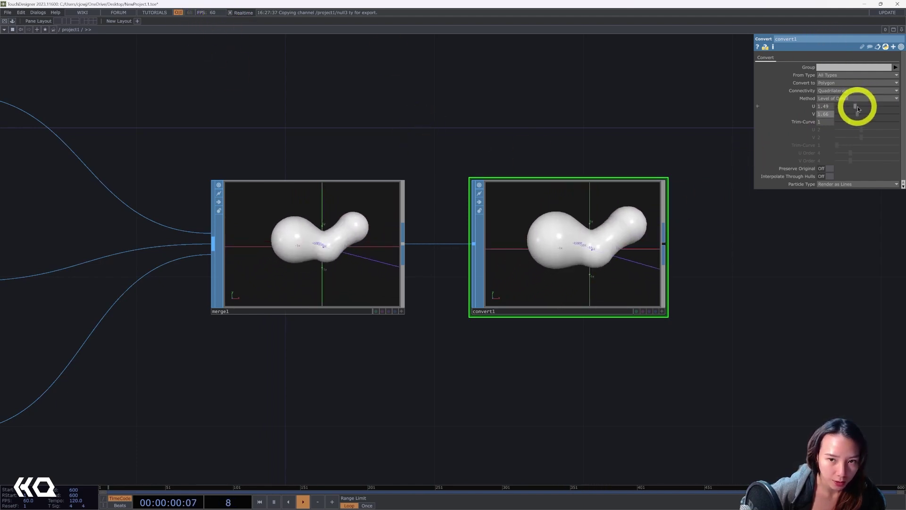
drag(856, 107, 887, 108)
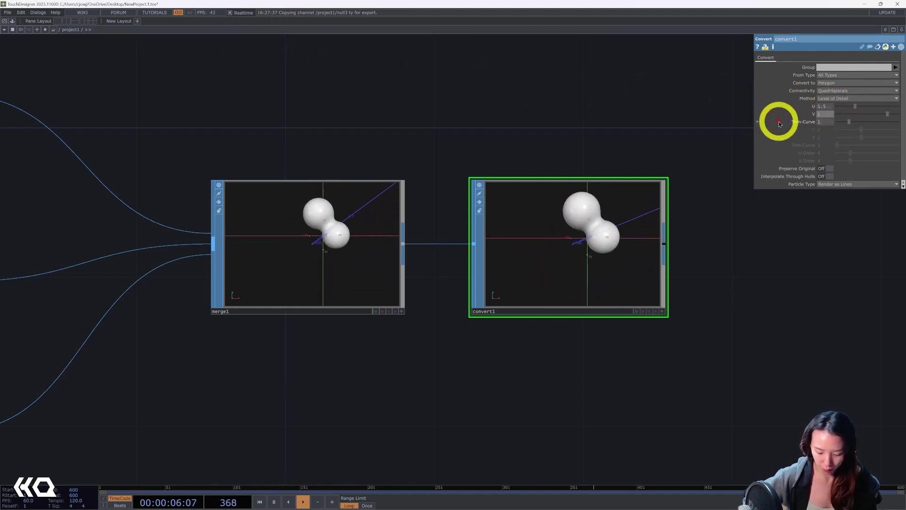
click(321, 54)
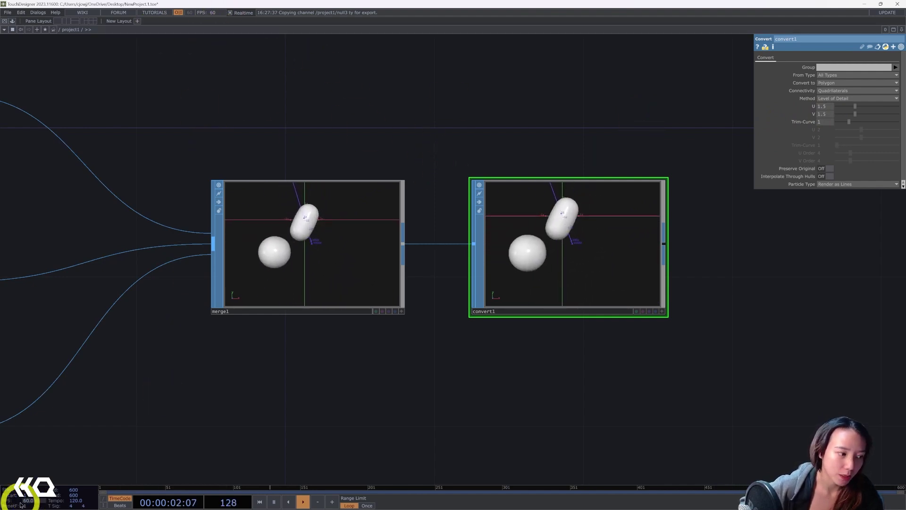
scroll(255, 118, down, 8)
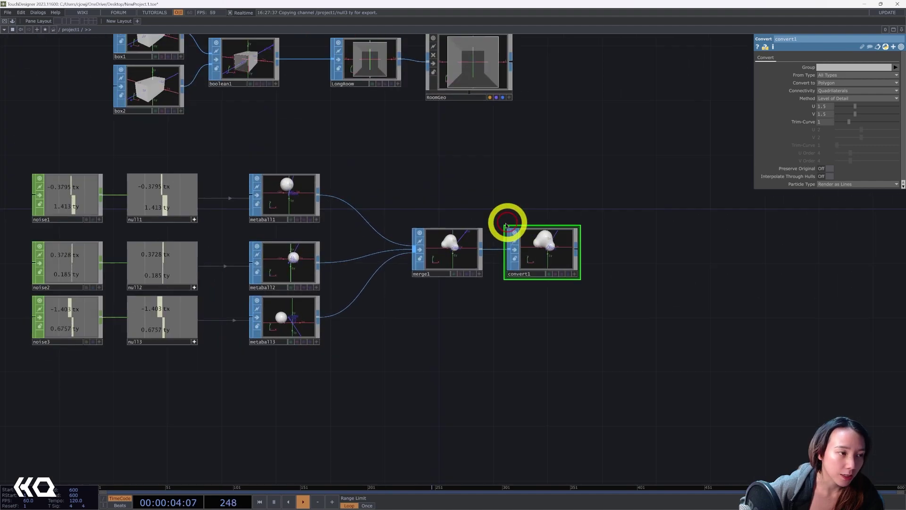
drag(171, 67, 395, 222)
scroll(391, 191, down, 2)
drag(302, 164, 536, 350)
scroll(479, 264, up, 5)
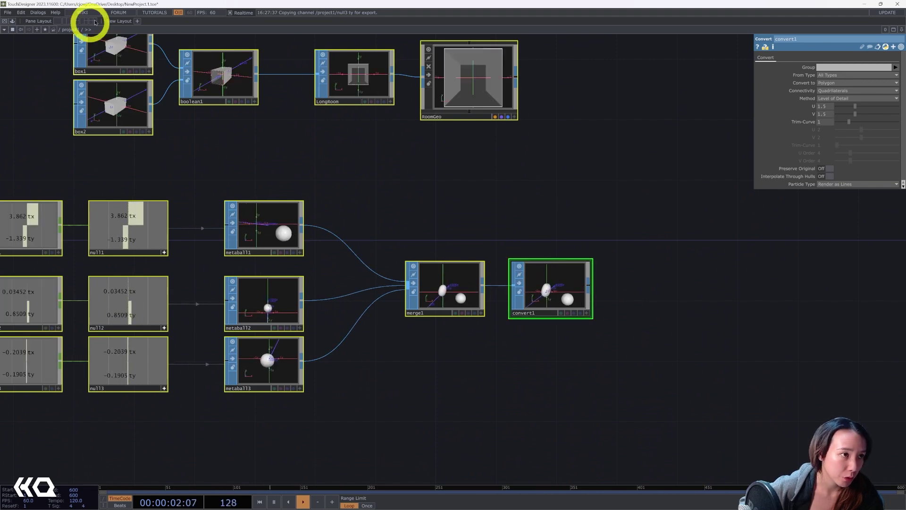
Add a Null SOP connected to convert1's output and rename it metaballSplash
scroll(523, 307, up, 1)
scroll(522, 307, up, 3)
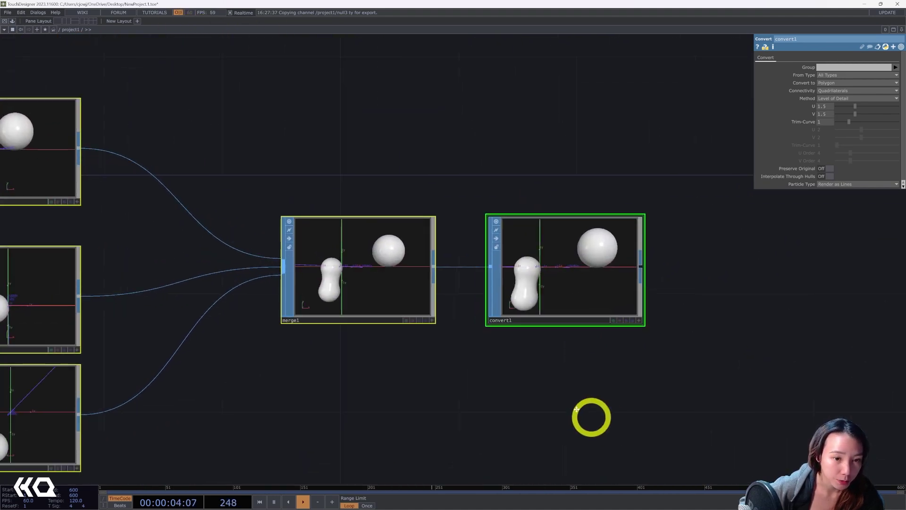
right_click(569, 233)
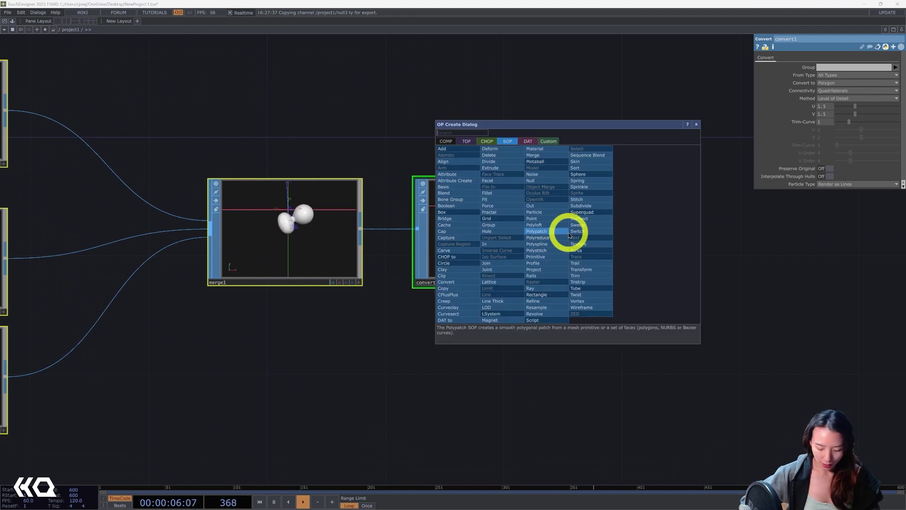
click(547, 183)
click(706, 239)
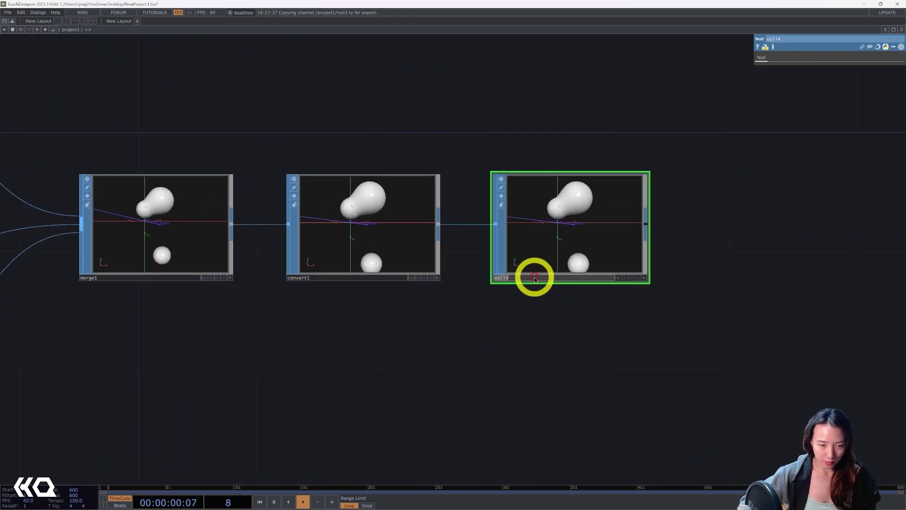
double_click(534, 277)
text(meta)
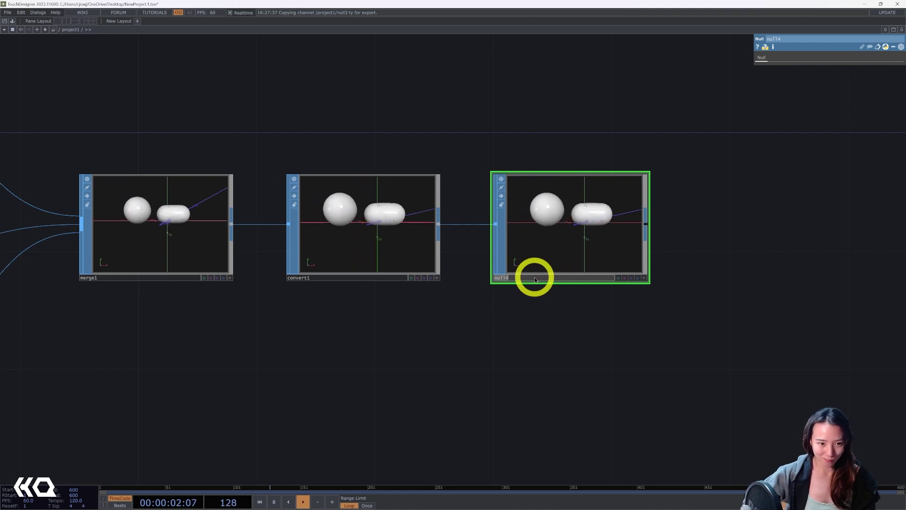
text(ball)
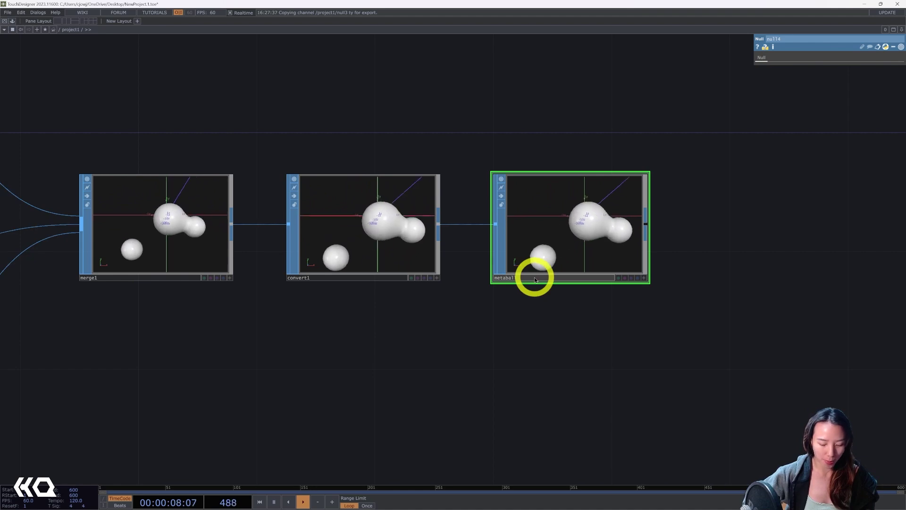
text(Splash)
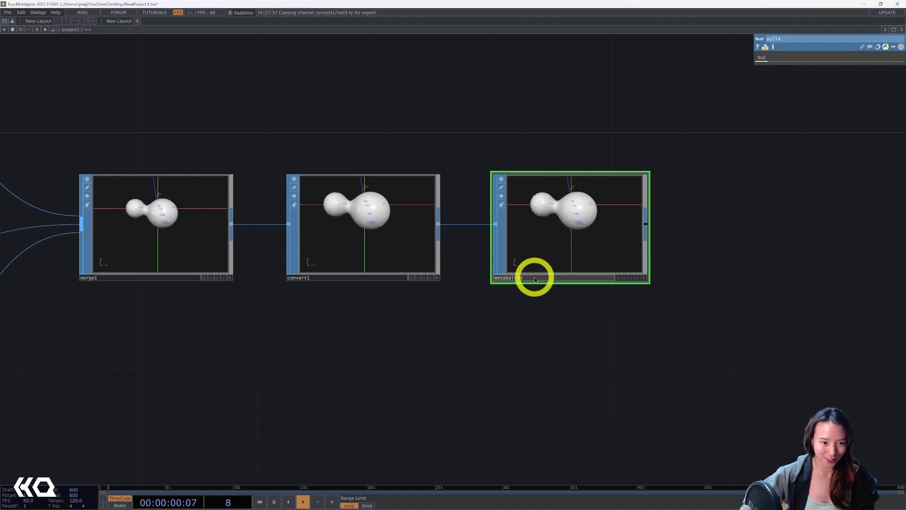
key(Return)
Add a Geometry COMP connected to metaballSplash's output
drag(597, 371, 496, 405)
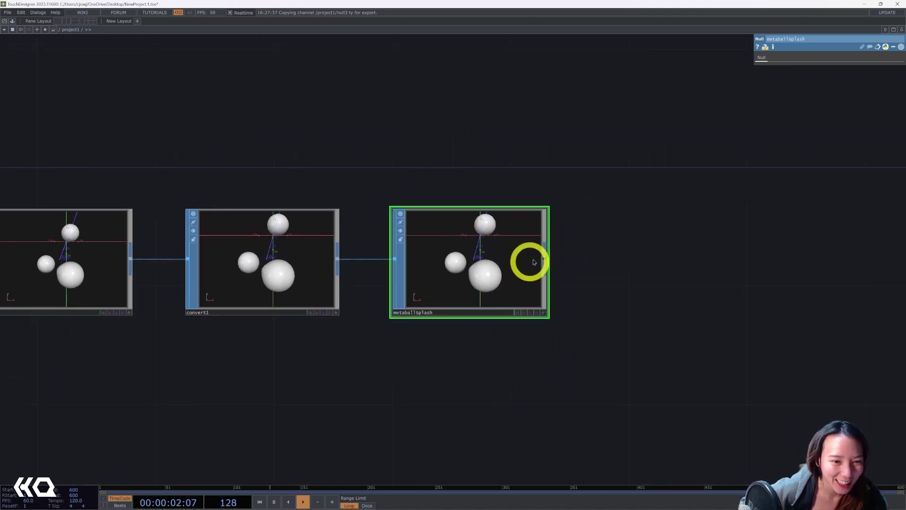
right_click(546, 259)
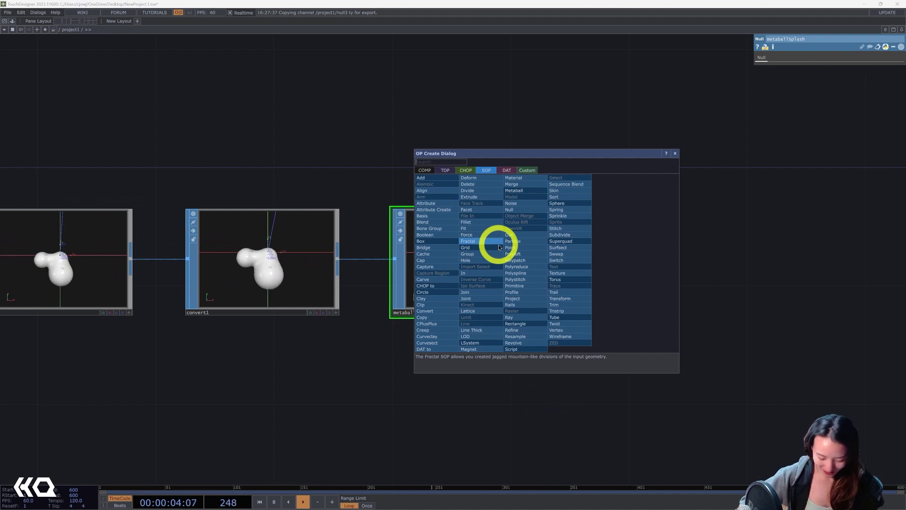
click(424, 170)
text(ge)
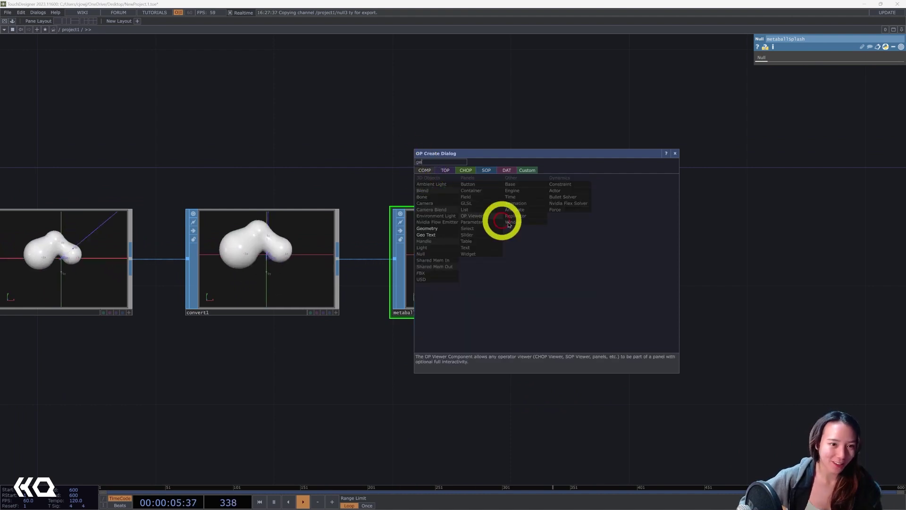
click(442, 228)
click(739, 269)
drag(312, 422, 108, 422)
scroll(397, 353, down, 3)
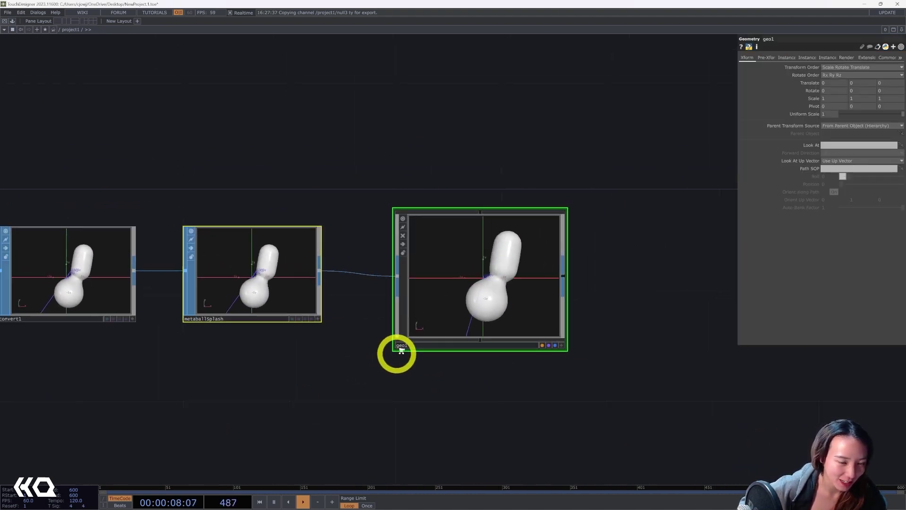
Rename the new Geometry COMP fed by metaballSplash to ballGeo
click(445, 347)
text(metaba)
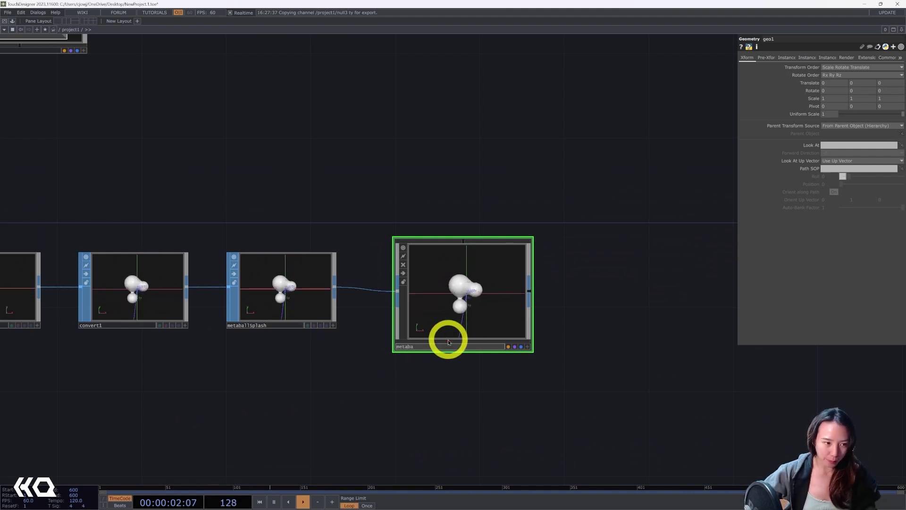
key(BackSpace)
key(BackSpace)
key(BackSpace)
key(BackSpace)
key(BackSpace)
text(ballGeo)
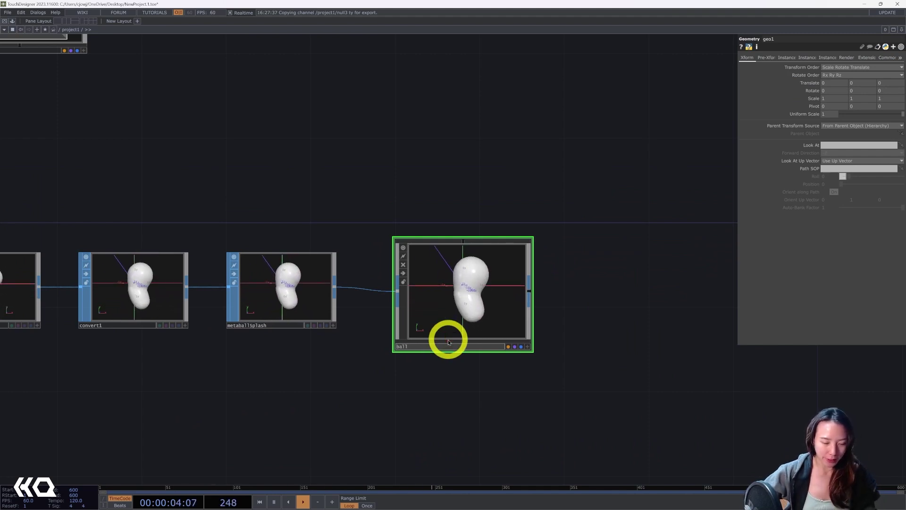
key(Return)
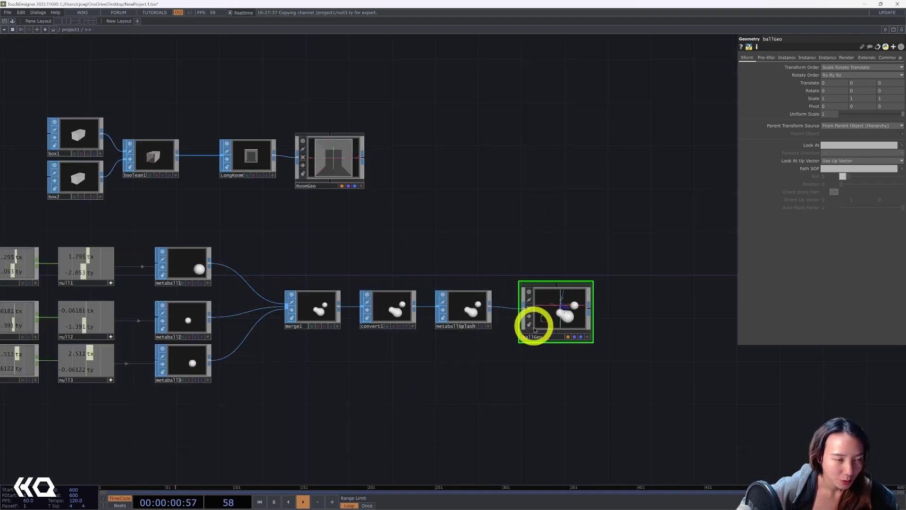
Add a Camera COMP in the empty network area above ballGeo
drag(574, 168, 523, 209)
key(Tab)
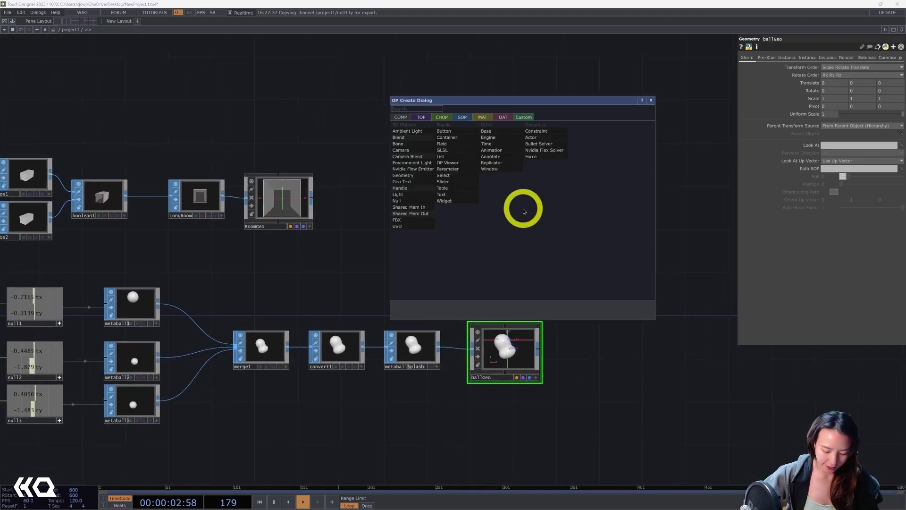
text(camera)
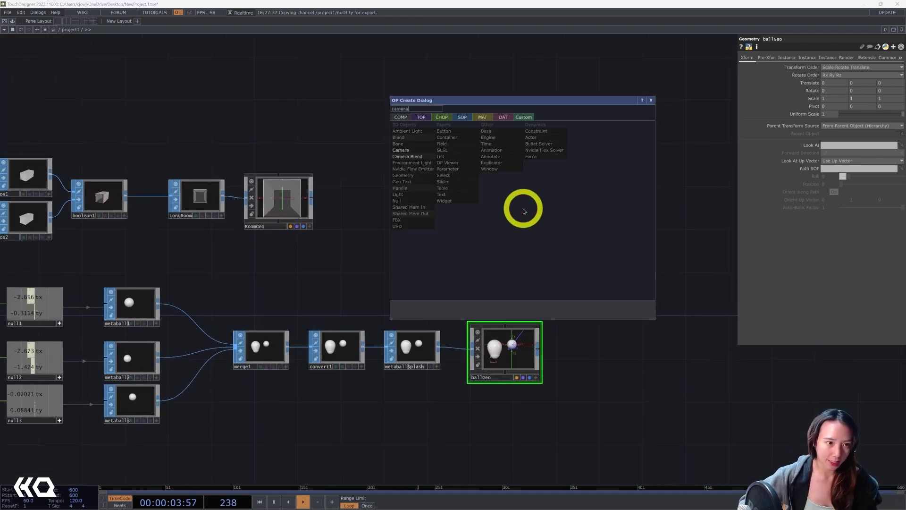
click(402, 150)
click(516, 177)
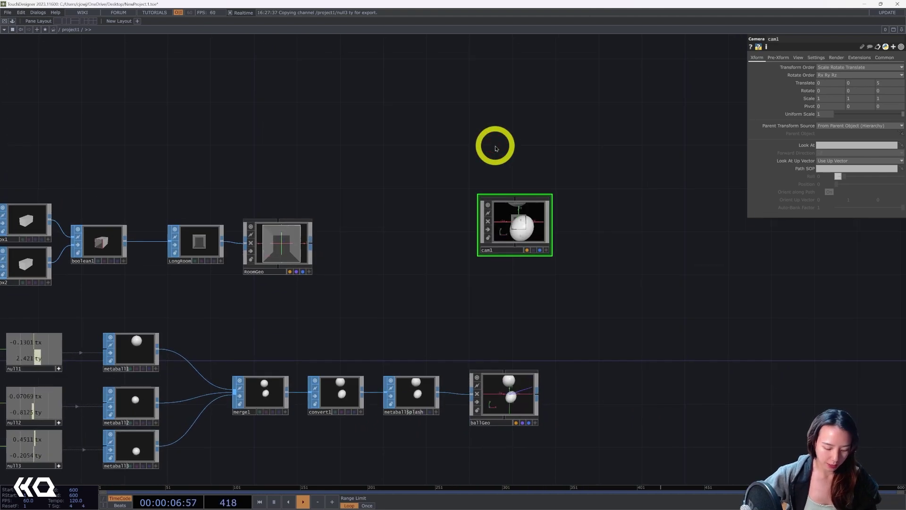
Add a Light COMP to the network above cam1
key(Tab)
text(lig)
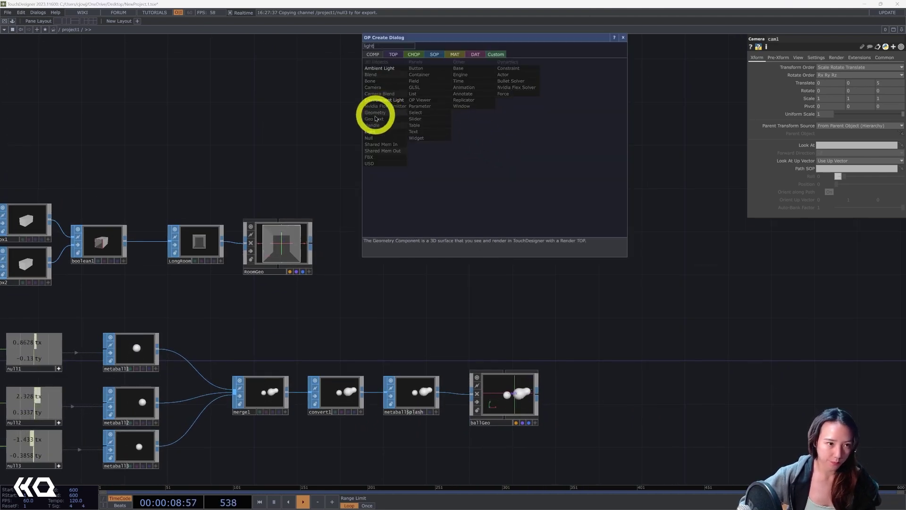
click(372, 132)
click(482, 143)
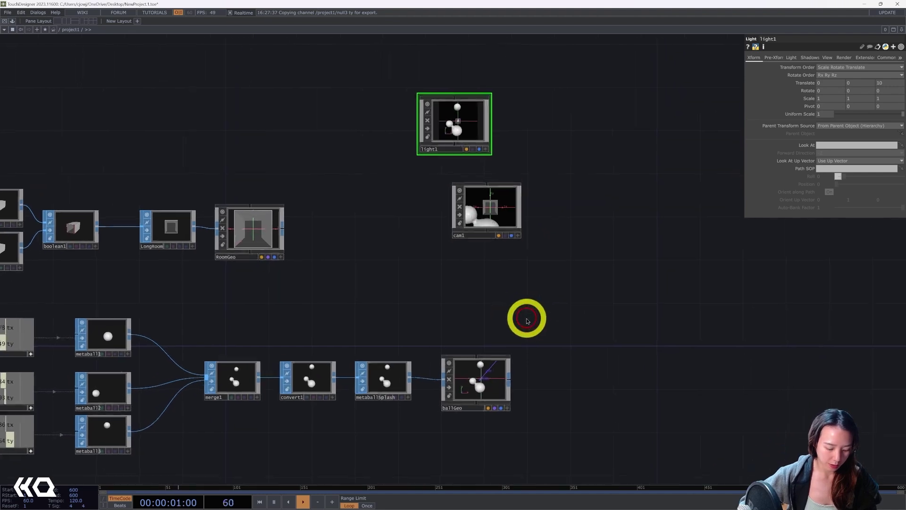
key(Tab)
text(render)
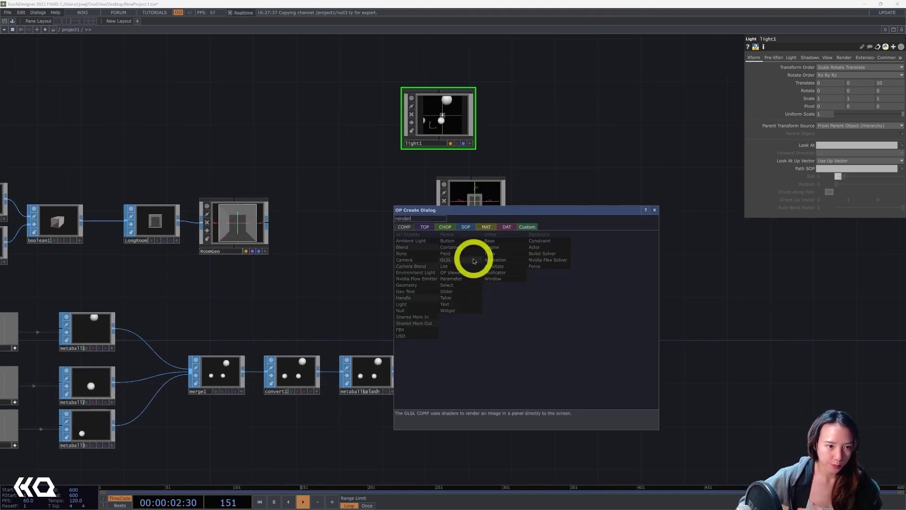
click(425, 227)
click(548, 304)
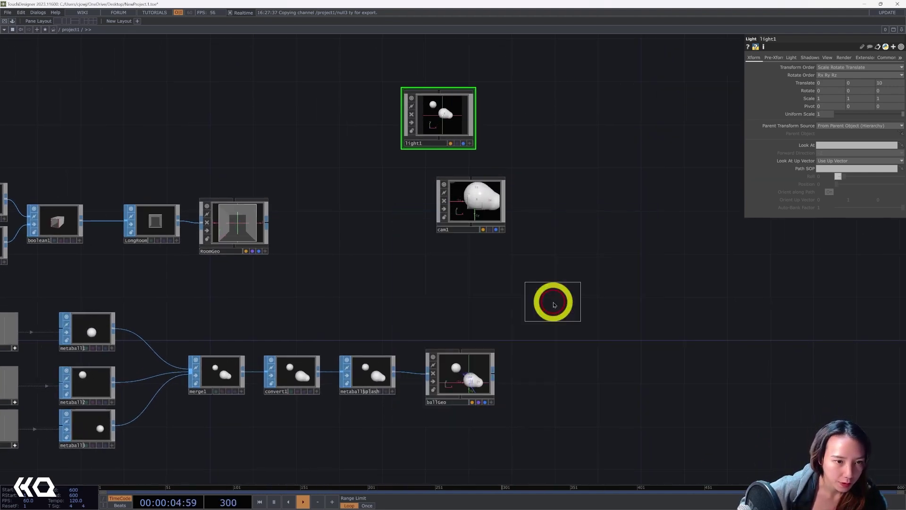
click(620, 343)
key(Delete)
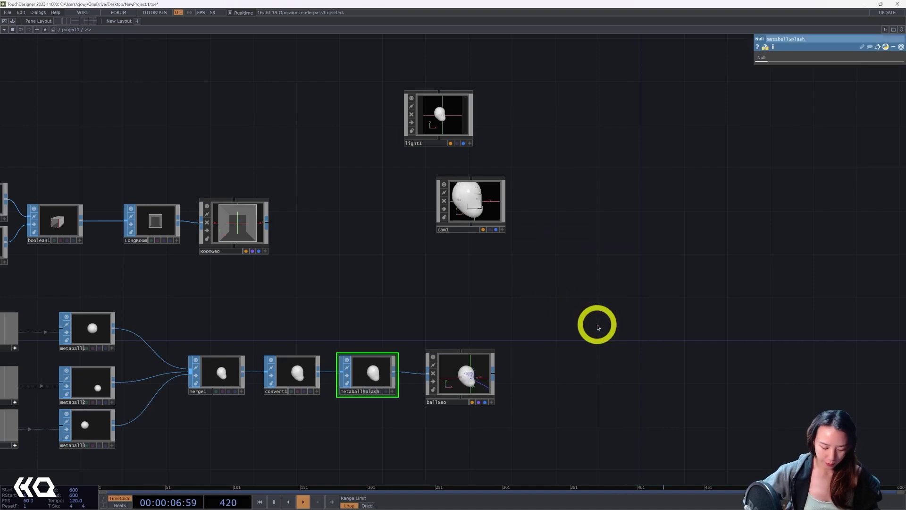
Add a Render TOP beyond cam1 and ballGeo to render the scene
key(Tab)
text(ren)
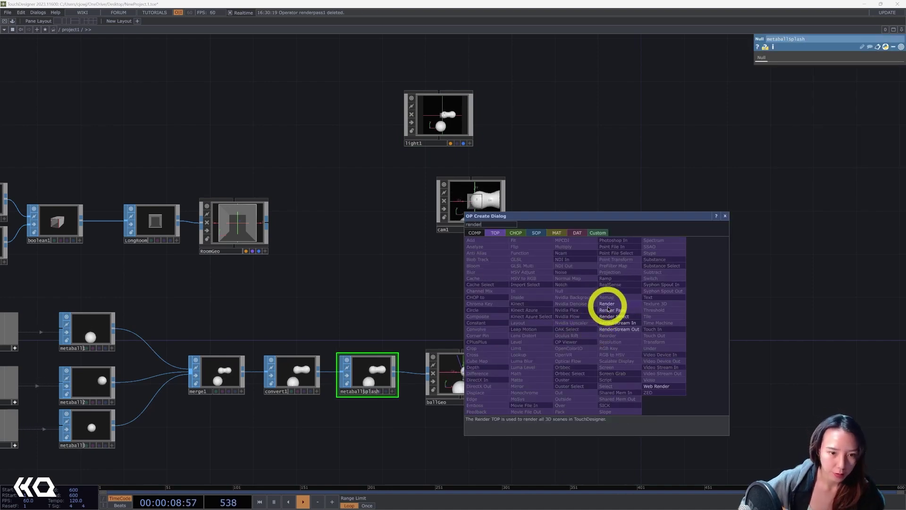
click(606, 305)
click(607, 317)
scroll(617, 325, up, 5)
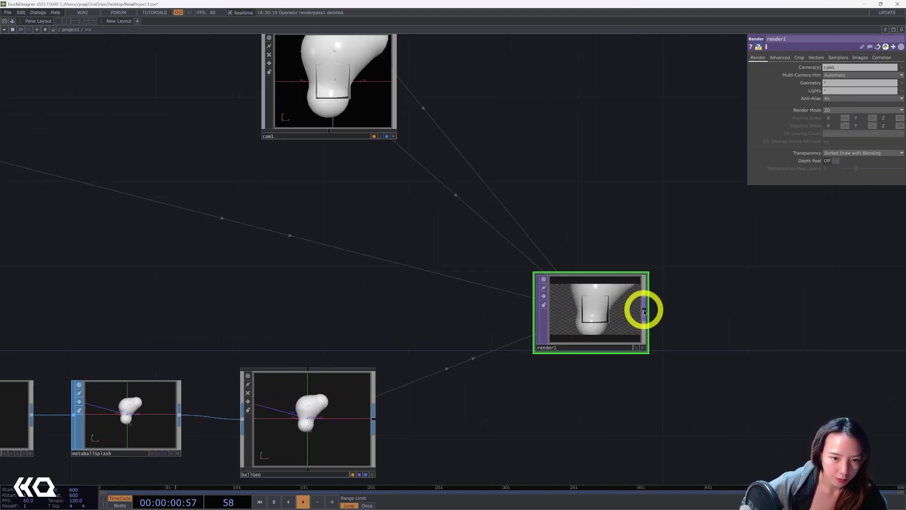
Add a Null TOP connected to render1's output and rename it OUT
right_click(640, 310)
text(nu)
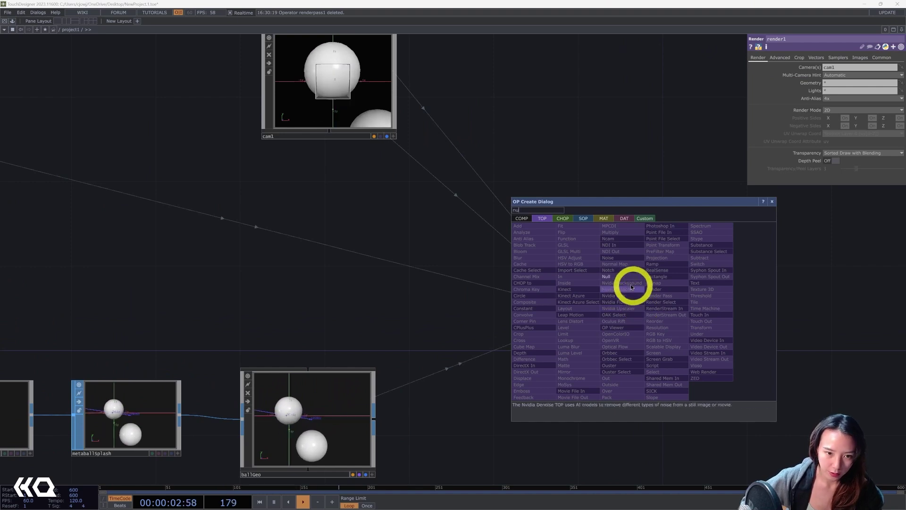
click(618, 277)
click(755, 306)
click(731, 347)
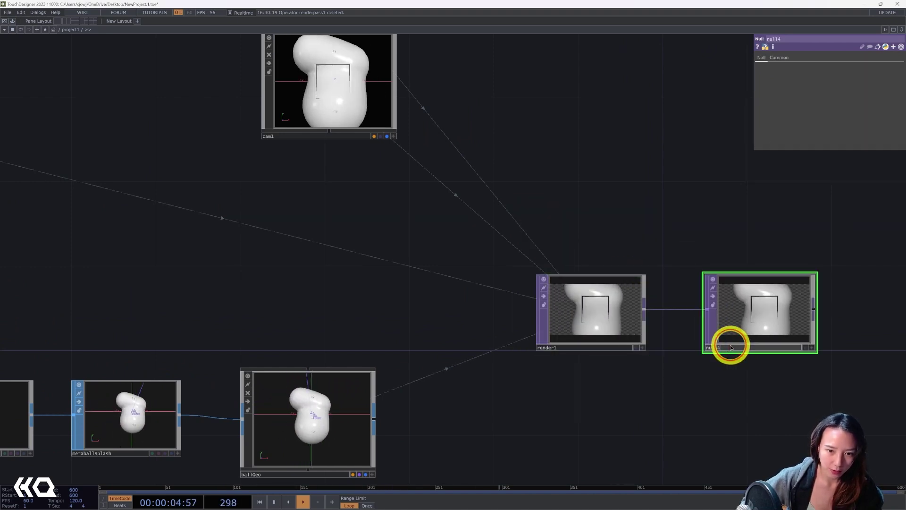
text(oUT)
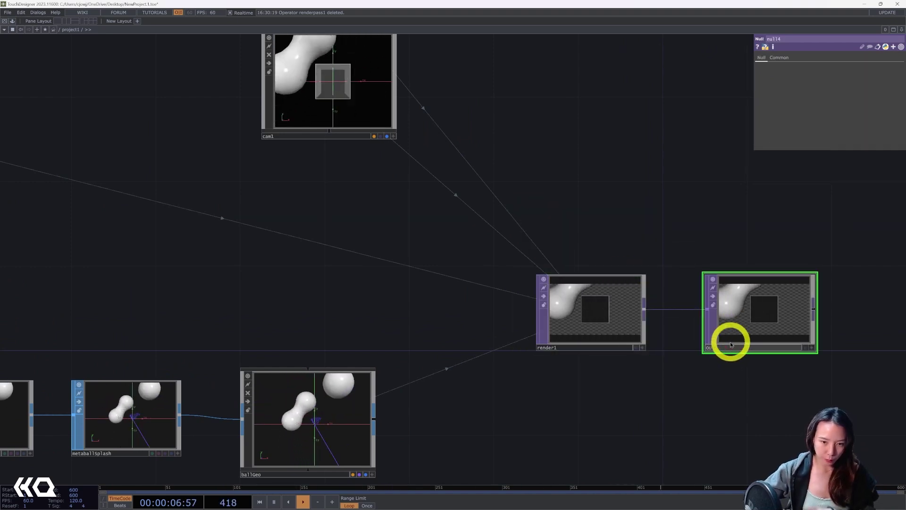
key(Return)
Set RoomGeo's uniform scale to 10
scroll(736, 400, down, 3)
drag(521, 252, 575, 308)
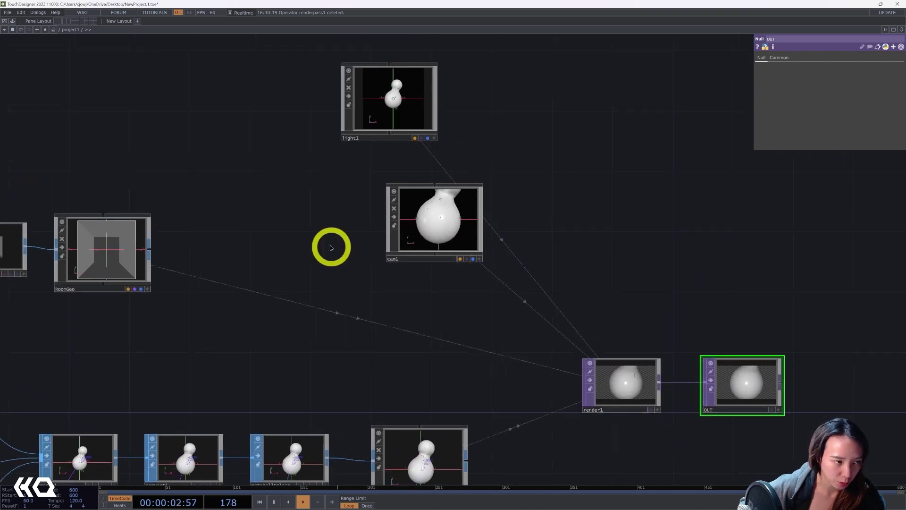
scroll(423, 326, down, 4)
scroll(331, 295, up, 4)
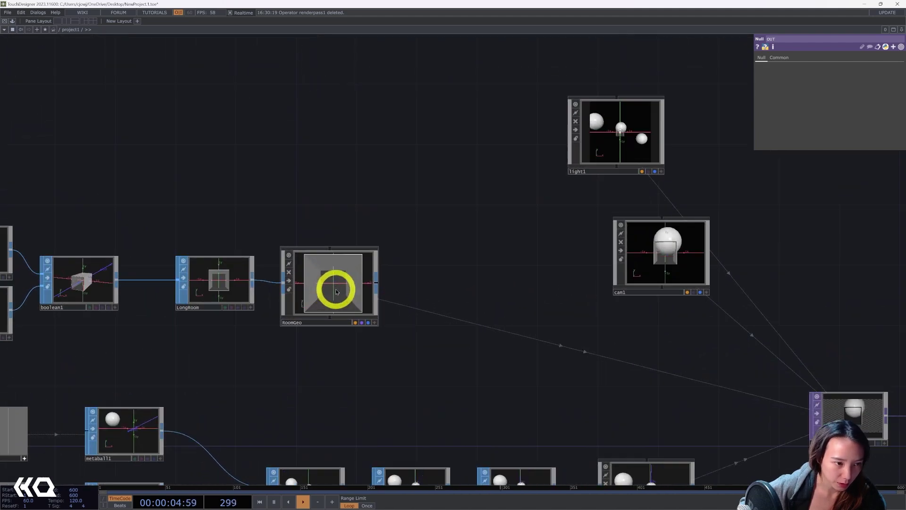
click(336, 290)
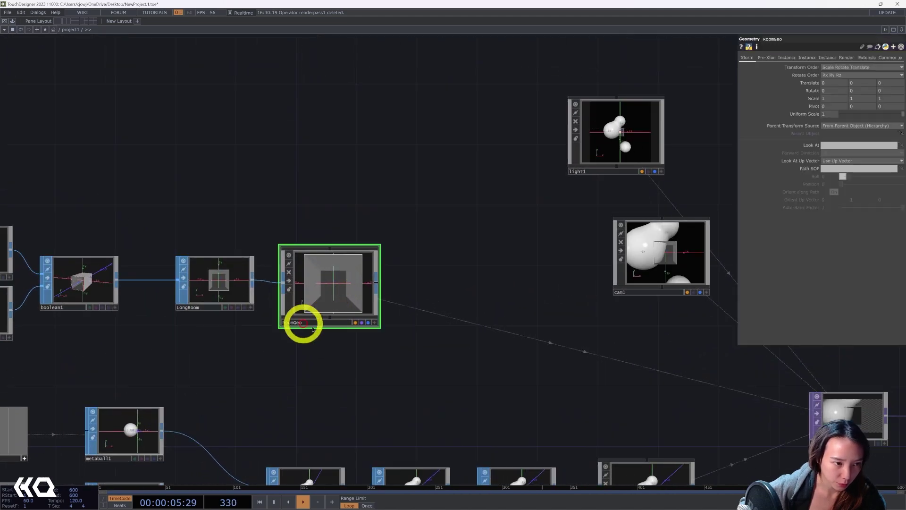
click(832, 114)
text(10)
key(Return)
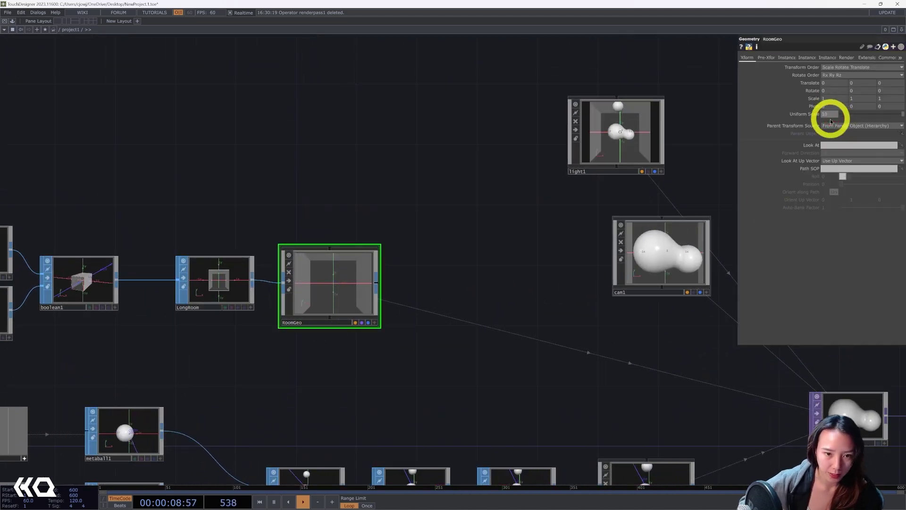
Move cam1 back by setting its Z translate to 18
scroll(608, 336, down, 2)
drag(693, 277, 593, 255)
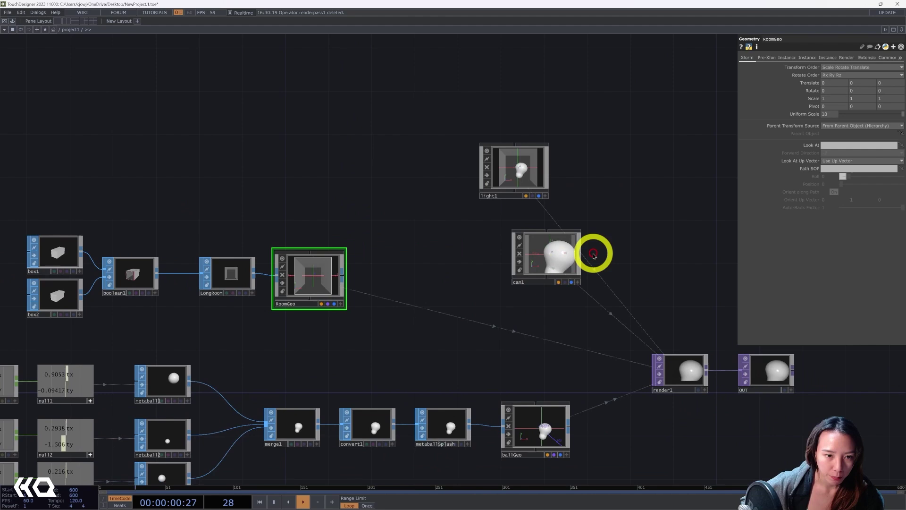
click(542, 254)
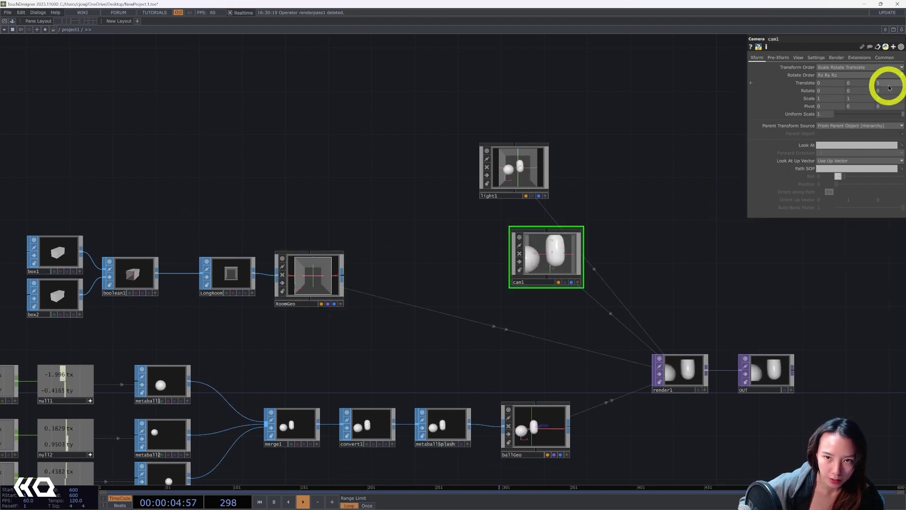
drag(886, 85, 852, 86)
text(18)
key(Return)
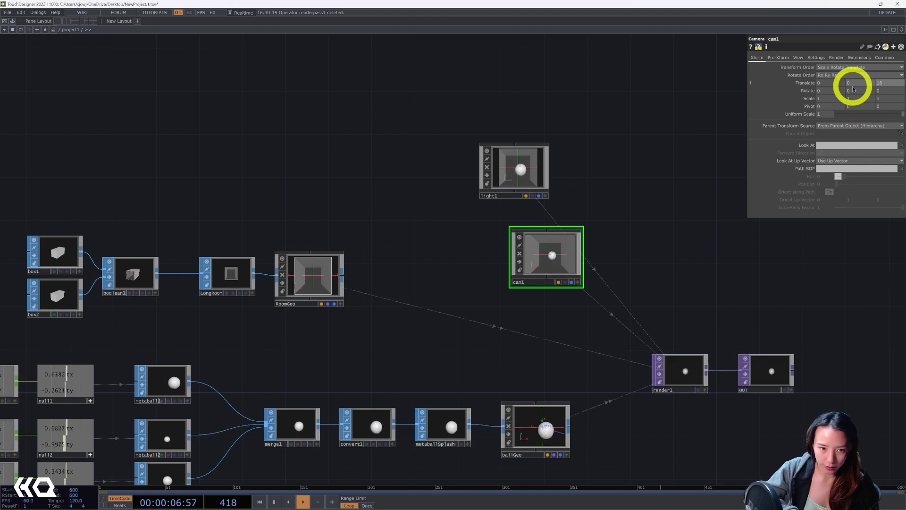
scroll(572, 272, up, 3)
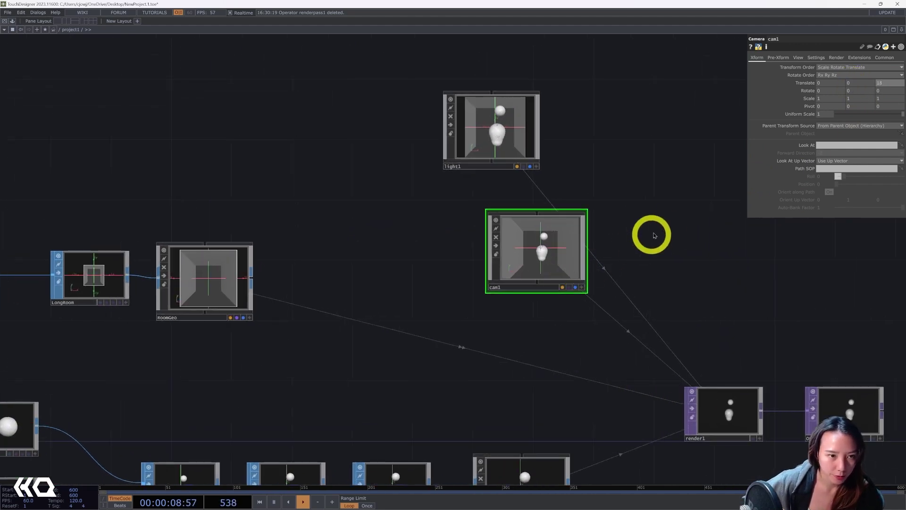
drag(561, 150, 482, 161)
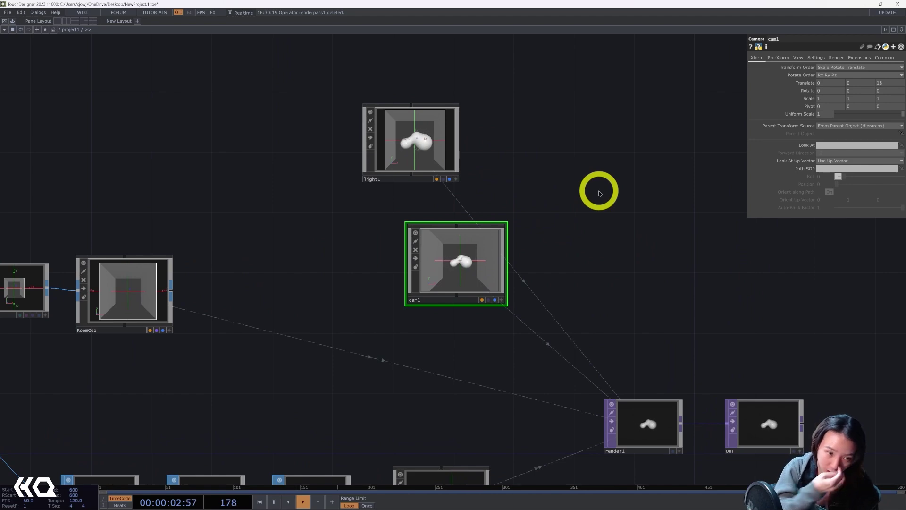
Add a Circle TOP in the empty network area below the metaball chain
scroll(598, 193, down, 3)
drag(637, 399, 648, 326)
key(Tab)
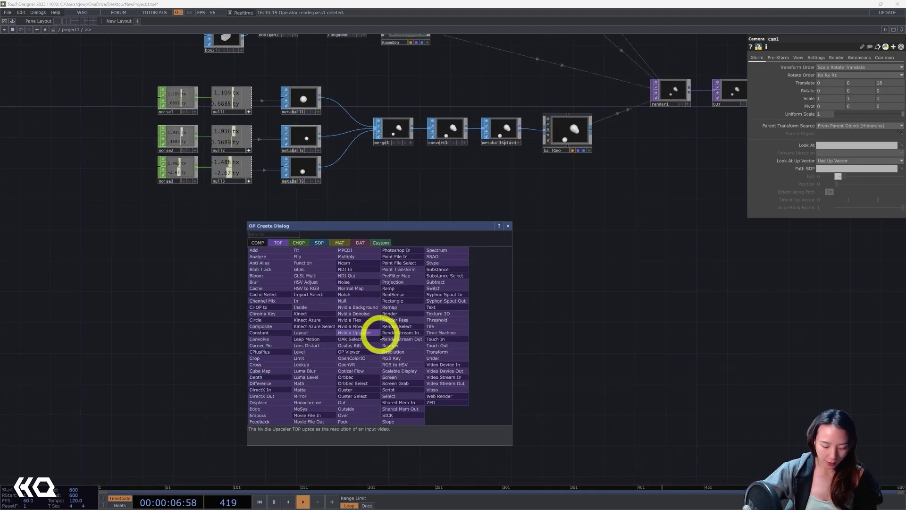
click(262, 319)
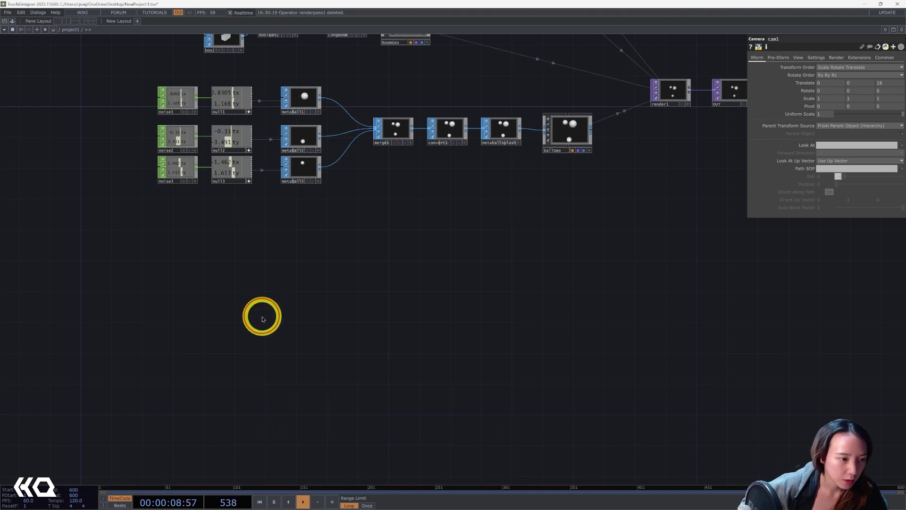
key(Tab)
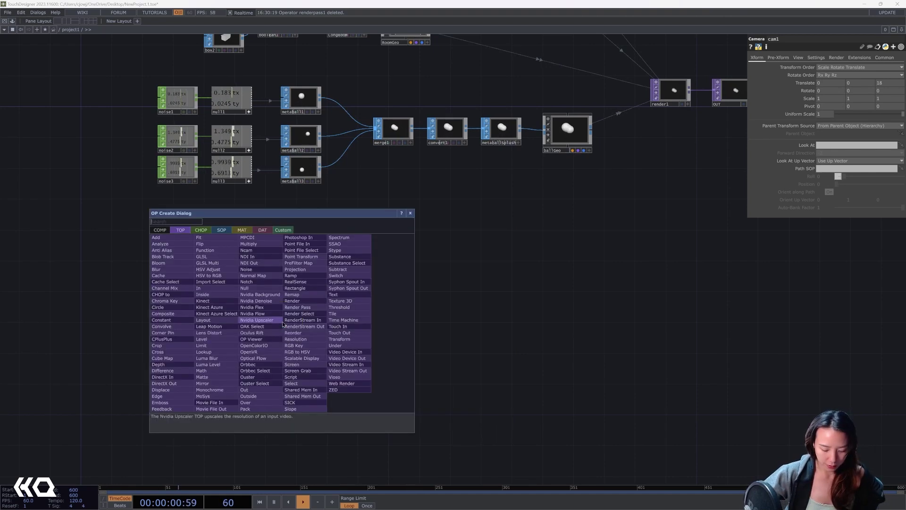
text(cir)
click(159, 307)
click(401, 313)
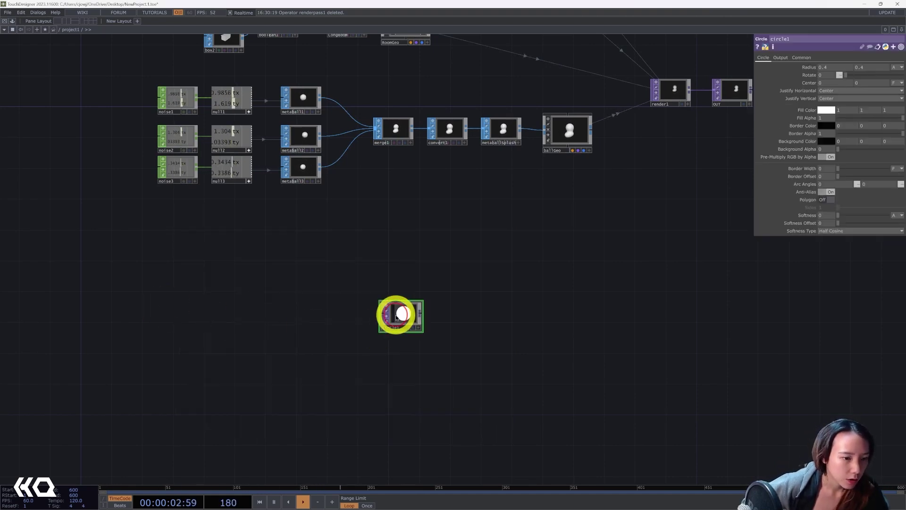
Set the resolution of the circle1 TOP to 1000 by 1000
scroll(425, 314, up, 5)
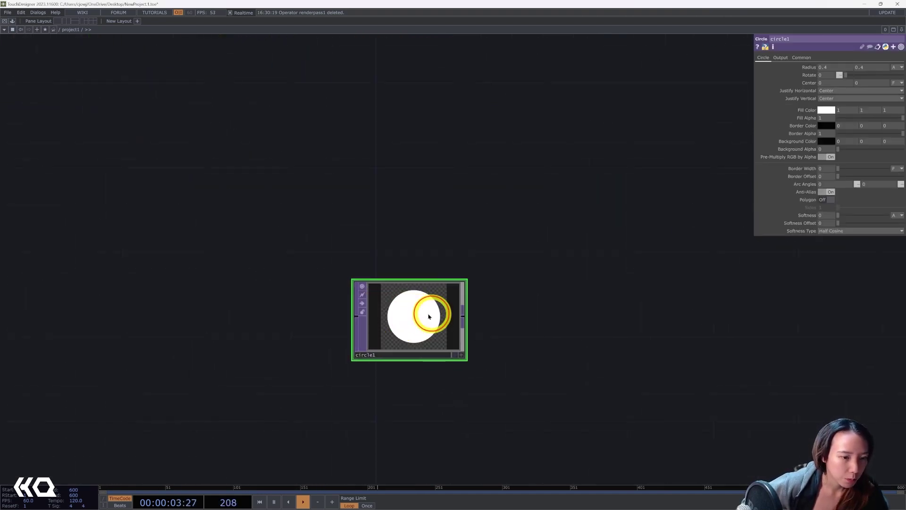
click(802, 58)
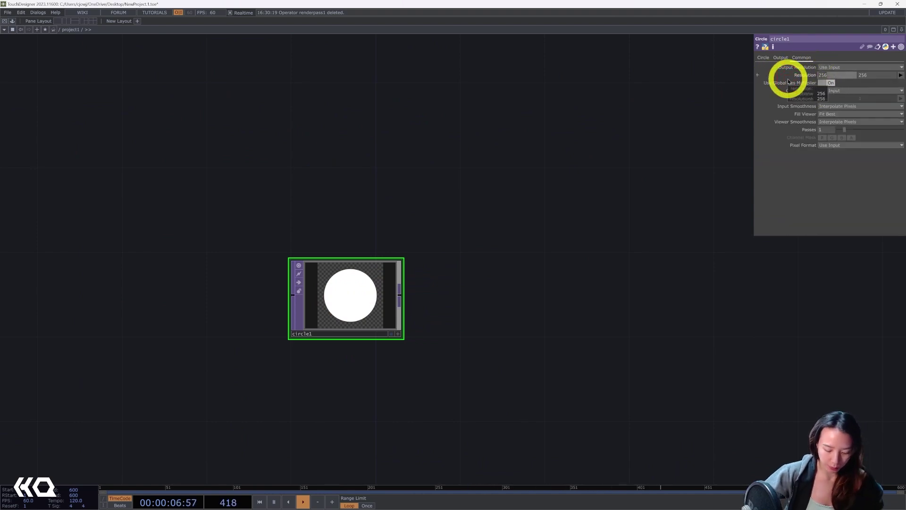
drag(876, 78, 823, 81)
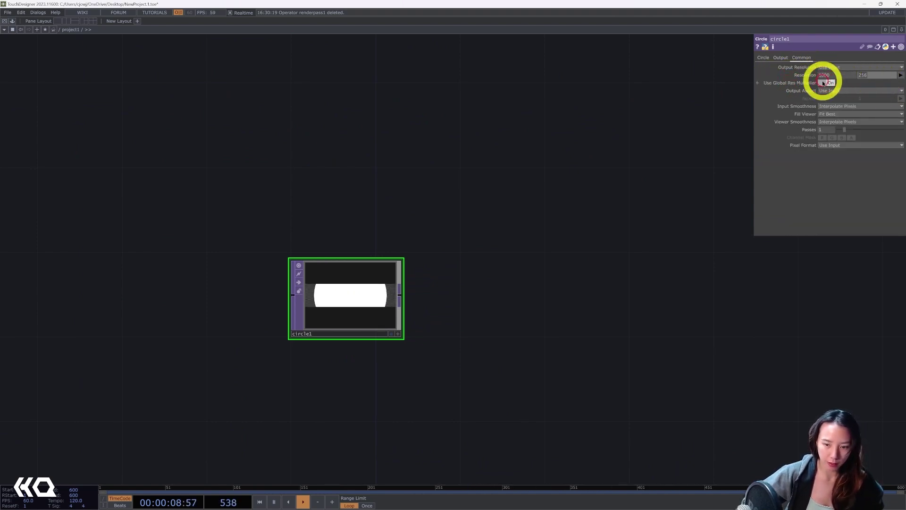
key(Return)
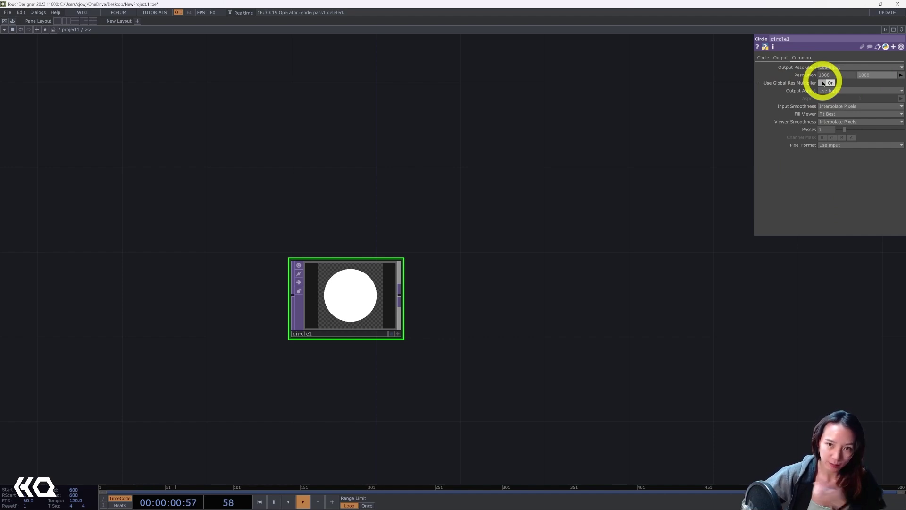
Set both radius values of circle1 to 0.15
drag(559, 397, 572, 383)
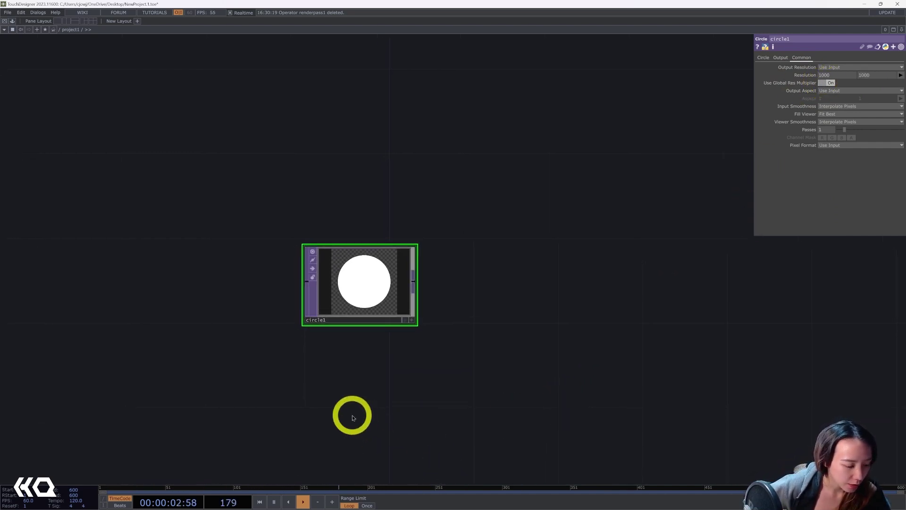
scroll(352, 417, up, 3)
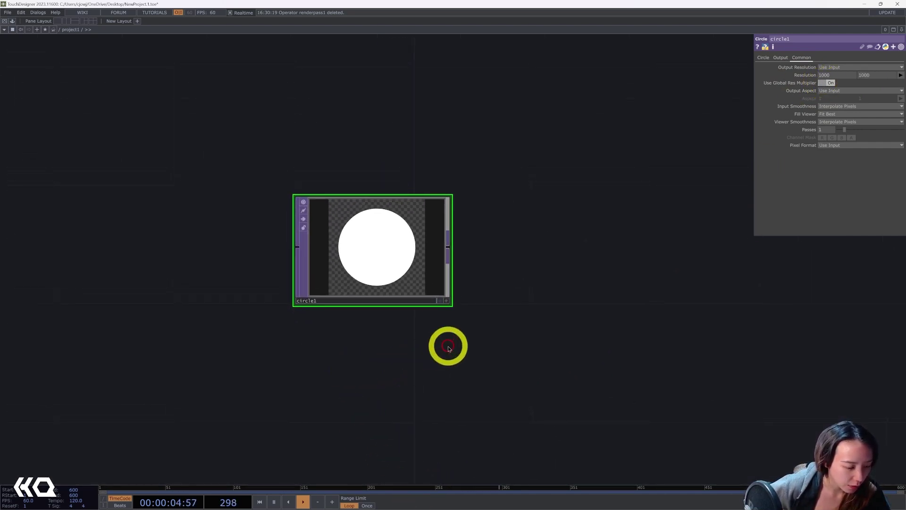
click(763, 58)
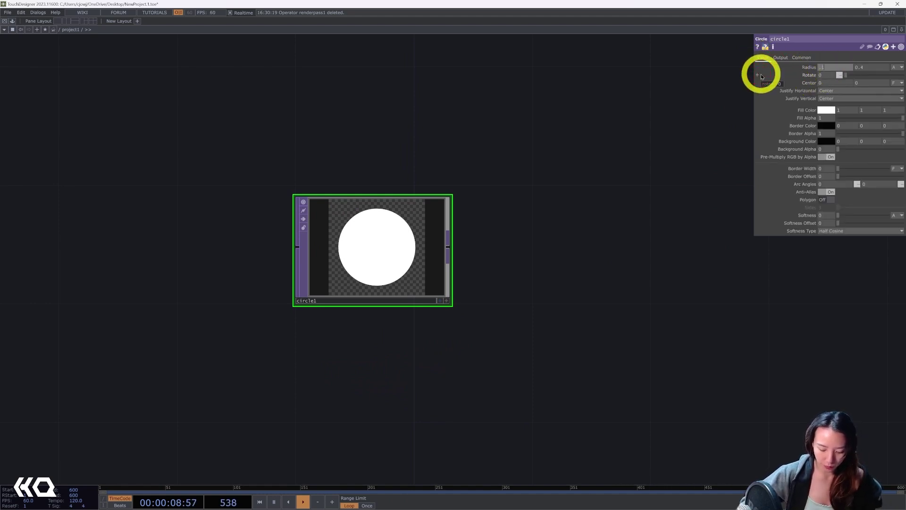
drag(863, 70, 837, 71)
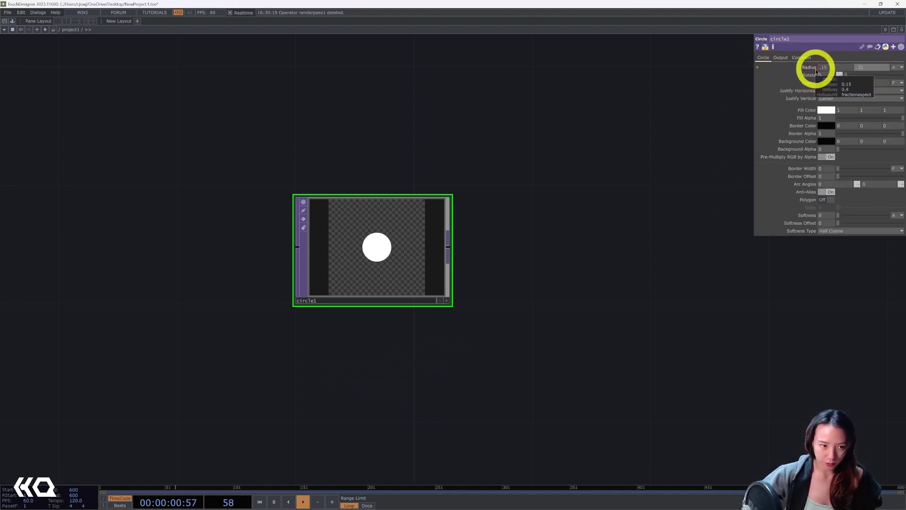
Make two copies of circle1 stacked below it, giving circle2 a radius of 0.28 and circle3 a radius of 0.2
drag(514, 327, 512, 317)
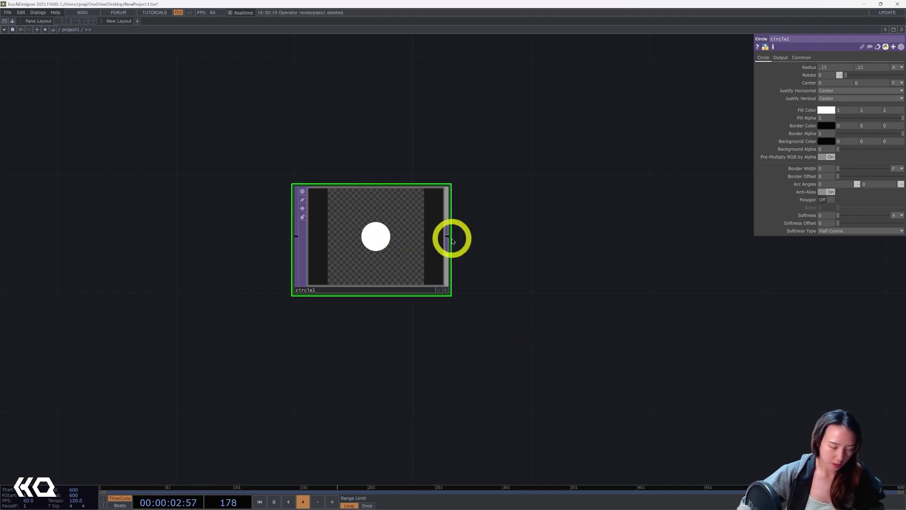
key(ctrl+v)
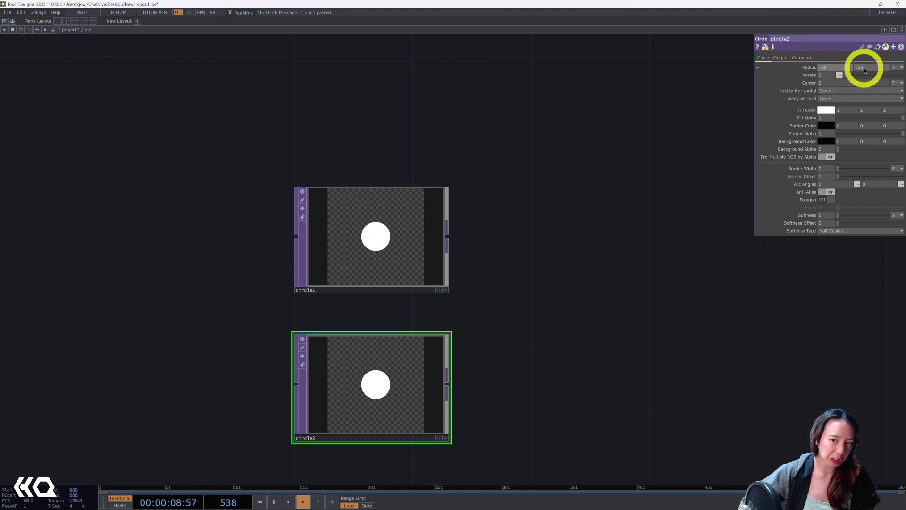
click(821, 68)
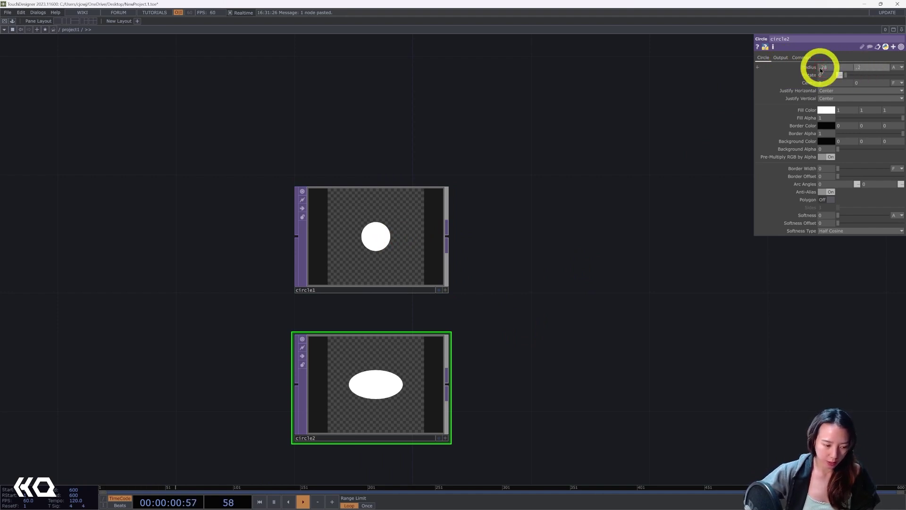
drag(555, 381, 538, 305)
click(366, 324)
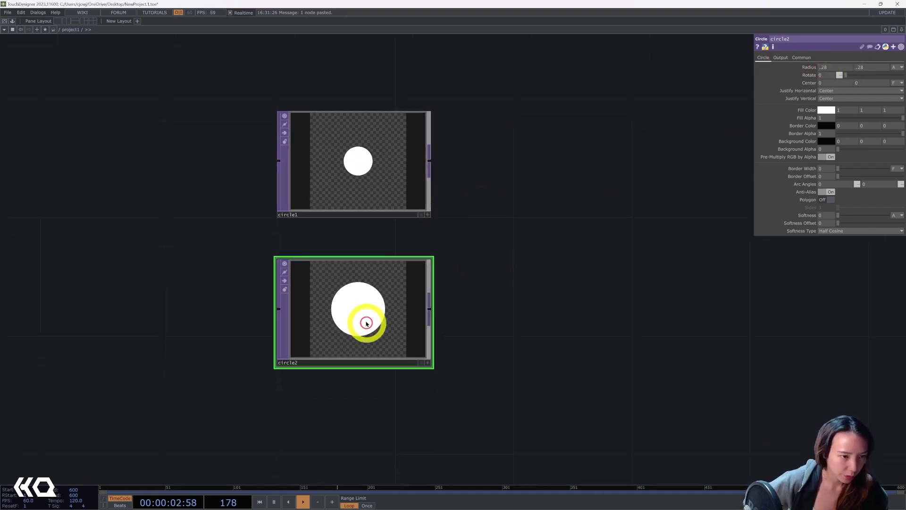
key(ctrl+v)
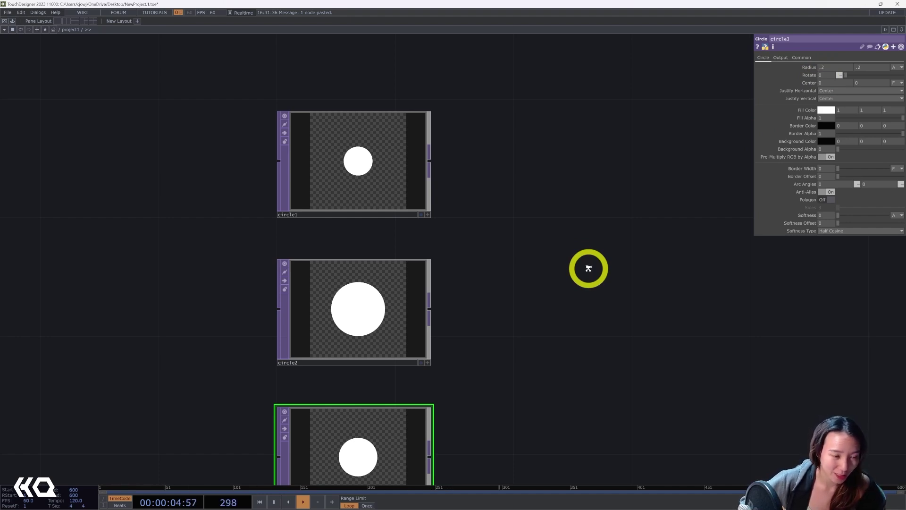
Add a Layout TOP beside the circles and feed it circle2, circle1 twice, and circle3, in that order
scroll(588, 268, down, 3)
key(Tab)
text(la)
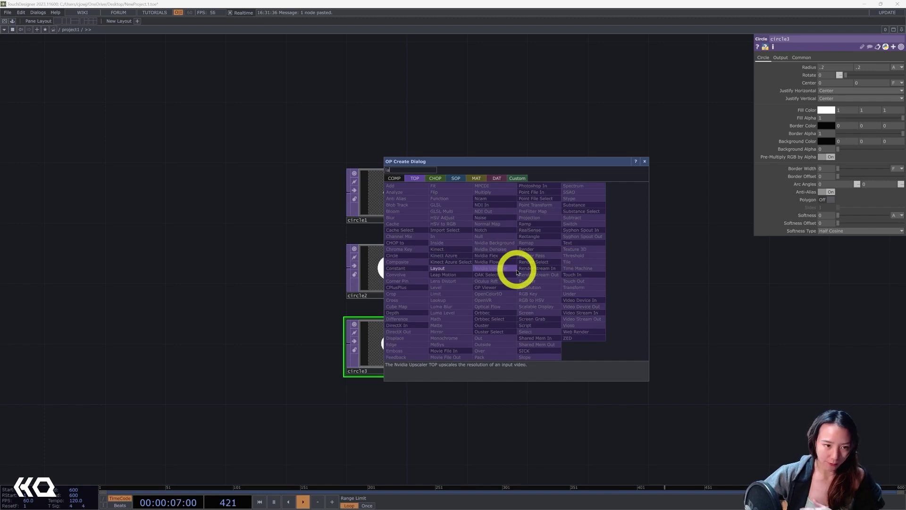
click(457, 273)
click(516, 259)
scroll(486, 267, up, 3)
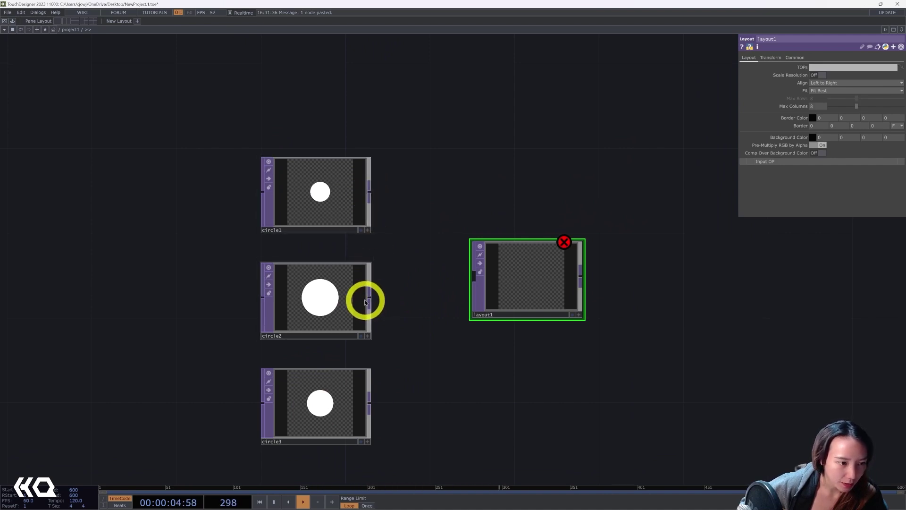
drag(467, 275, 472, 303)
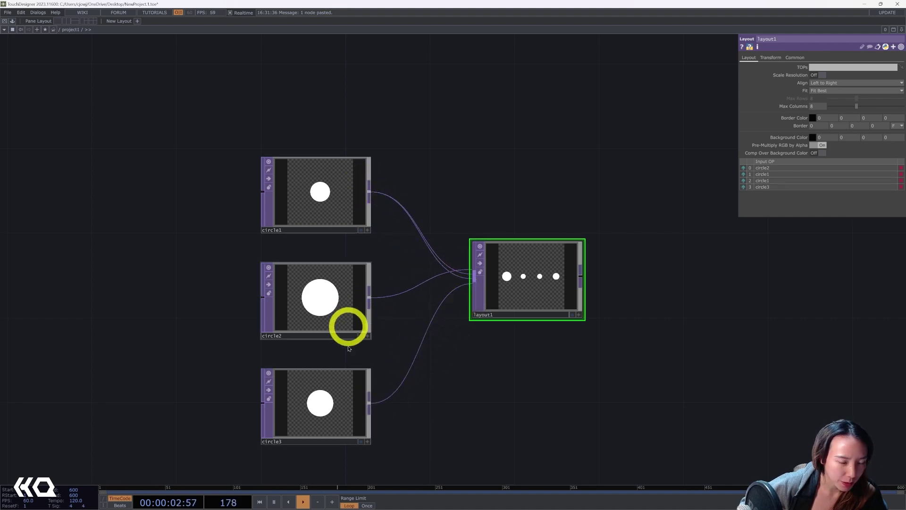
Set the Layout TOP's alignment to Grid Rows
click(545, 281)
click(824, 91)
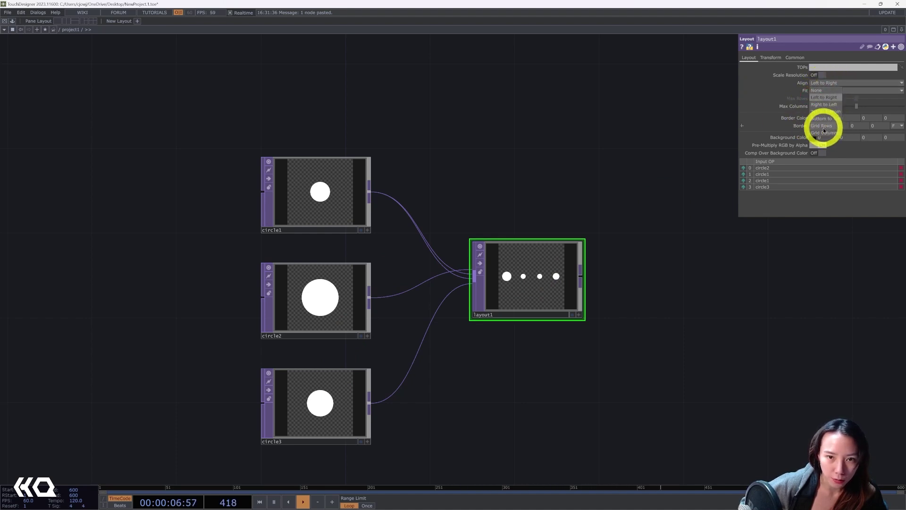
click(825, 125)
click(543, 232)
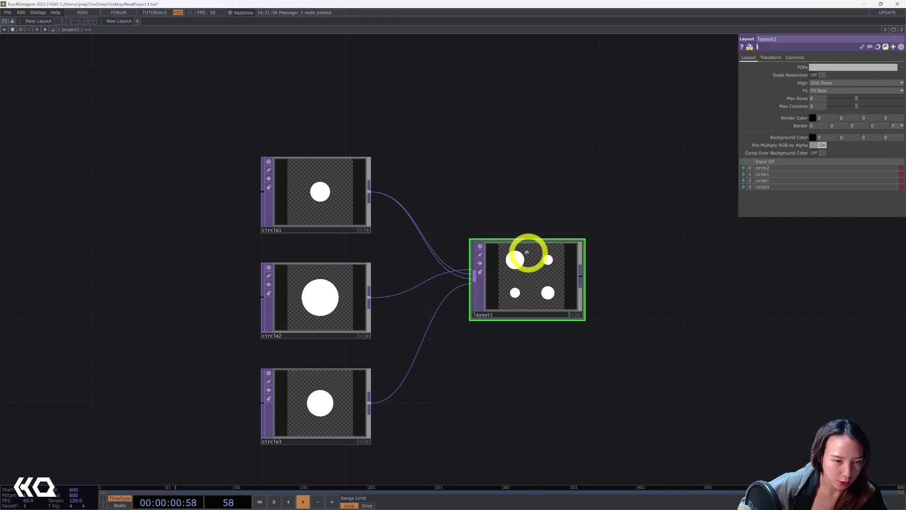
scroll(528, 292, up, 3)
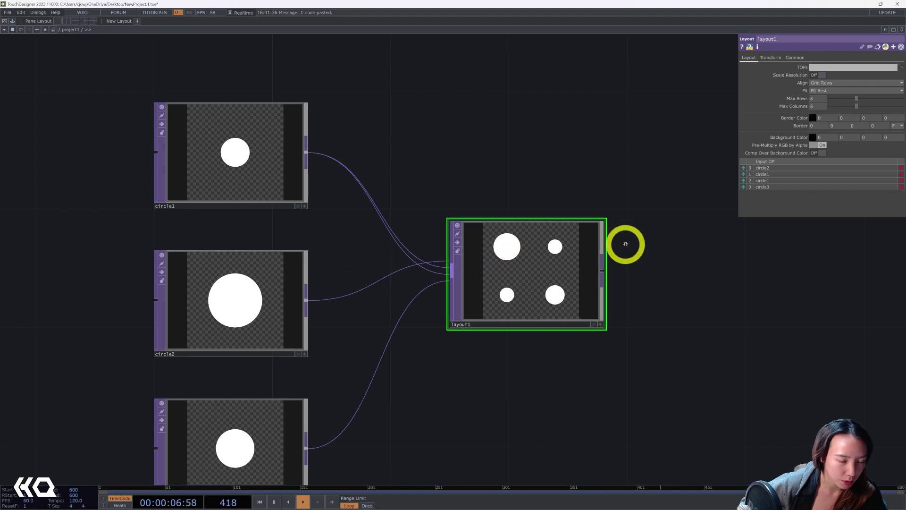
Add a Transform TOP after layout1 and animate its rotation with the expression absTime.frame
scroll(622, 220, down, 2)
drag(589, 197, 505, 206)
right_click(527, 278)
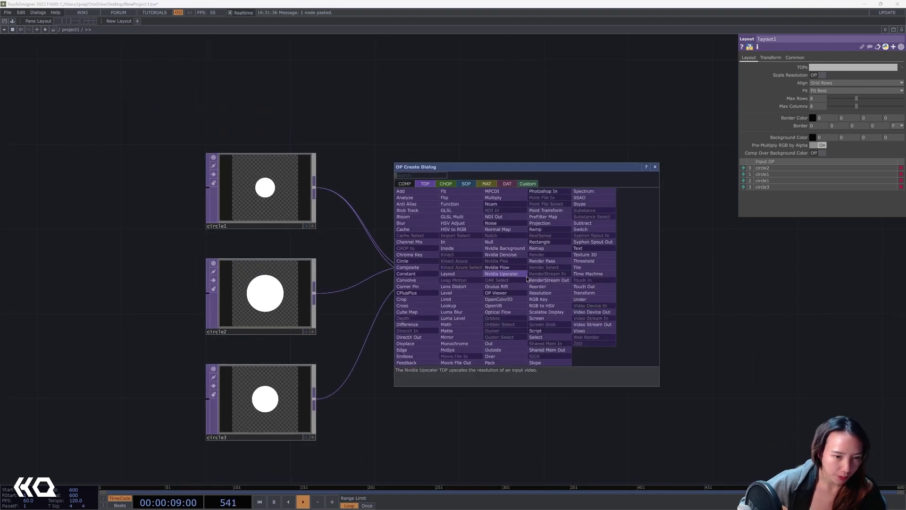
text(tran)
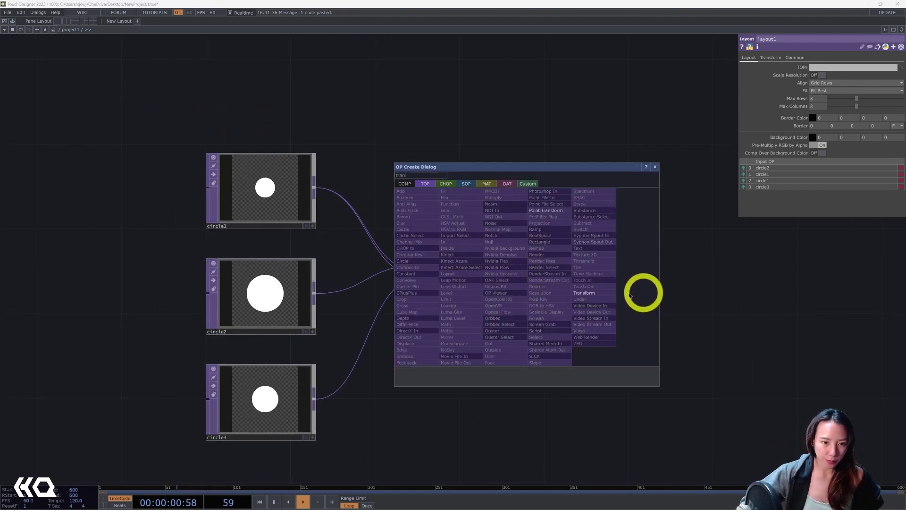
click(594, 293)
click(642, 275)
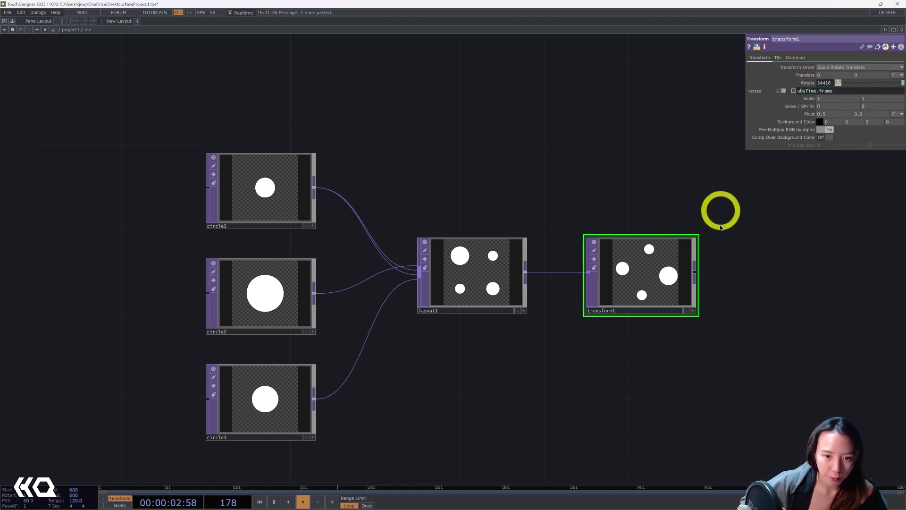
scroll(667, 263, up, 5)
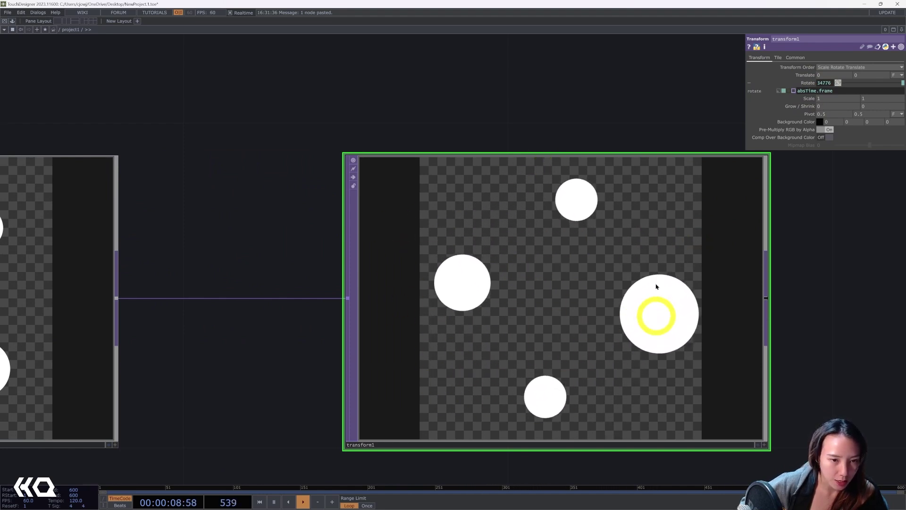
scroll(551, 277, down, 4)
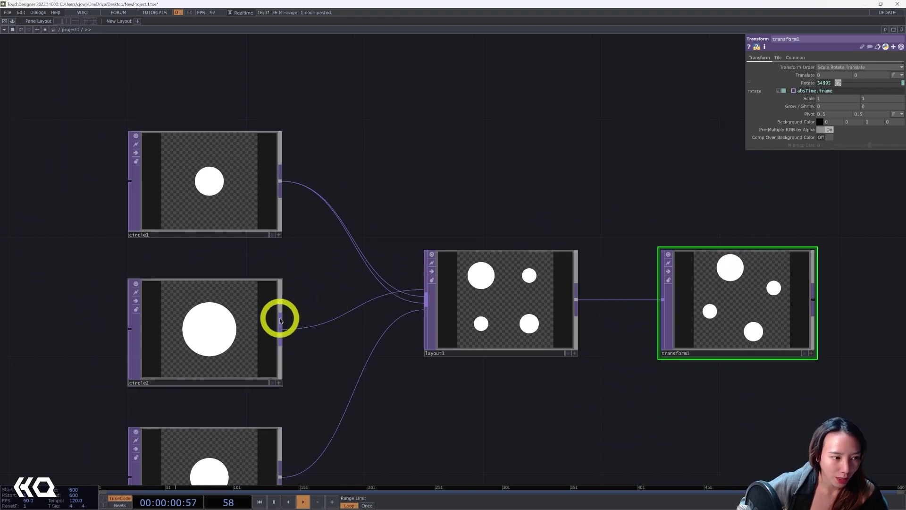
Try a radius of 0.3 for circle2 and undo the change
click(243, 309)
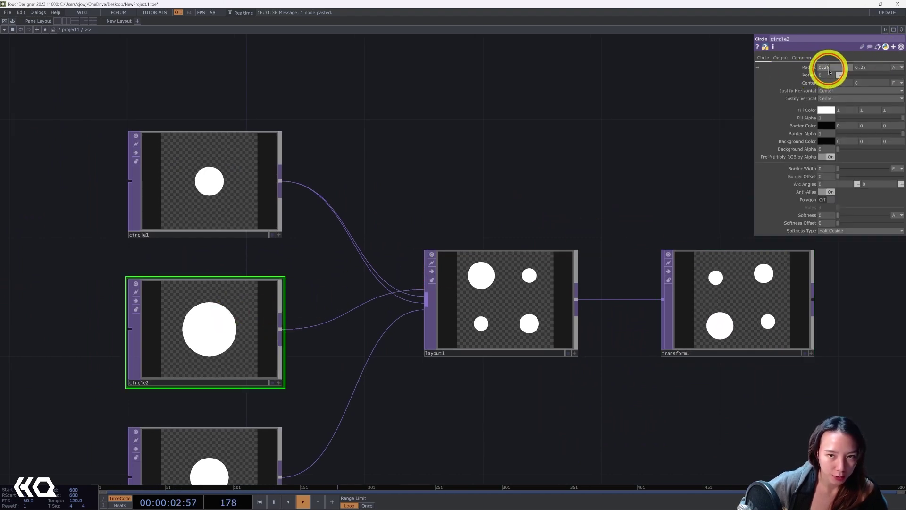
text(.3)
drag(869, 67, 803, 76)
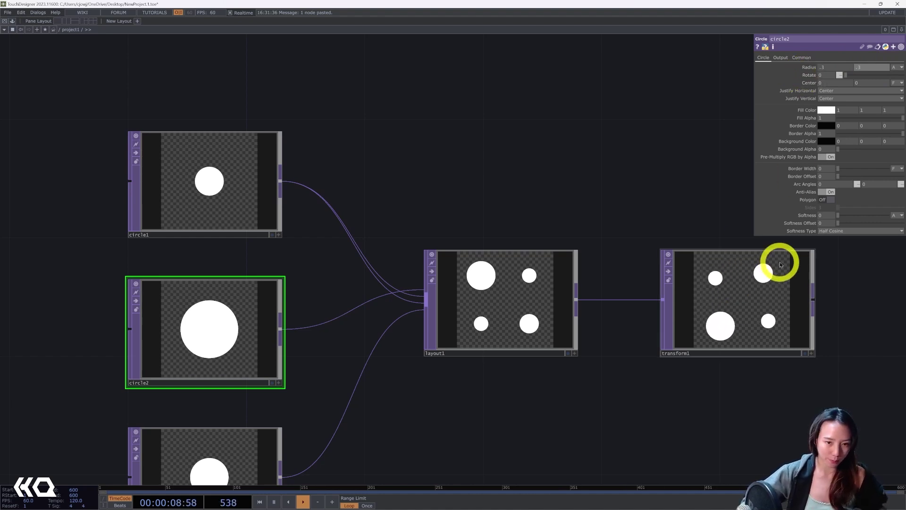
key(ctrl+z)
Add a second Transform TOP connected to the output of transform1
drag(651, 198, 581, 211)
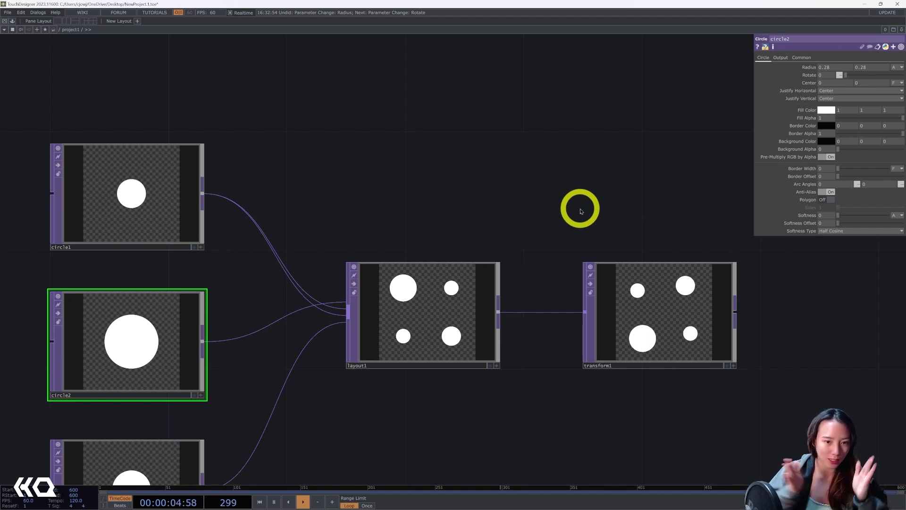
drag(585, 223, 412, 215)
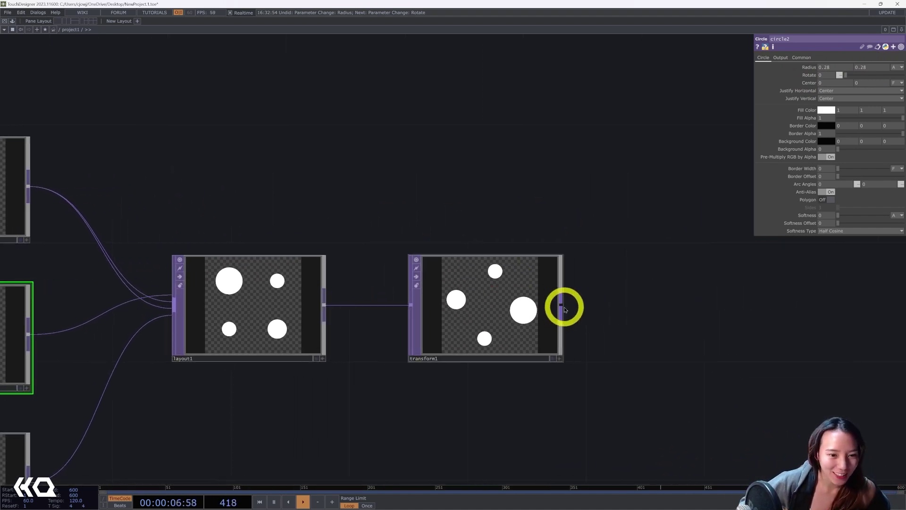
right_click(565, 310)
text(tra)
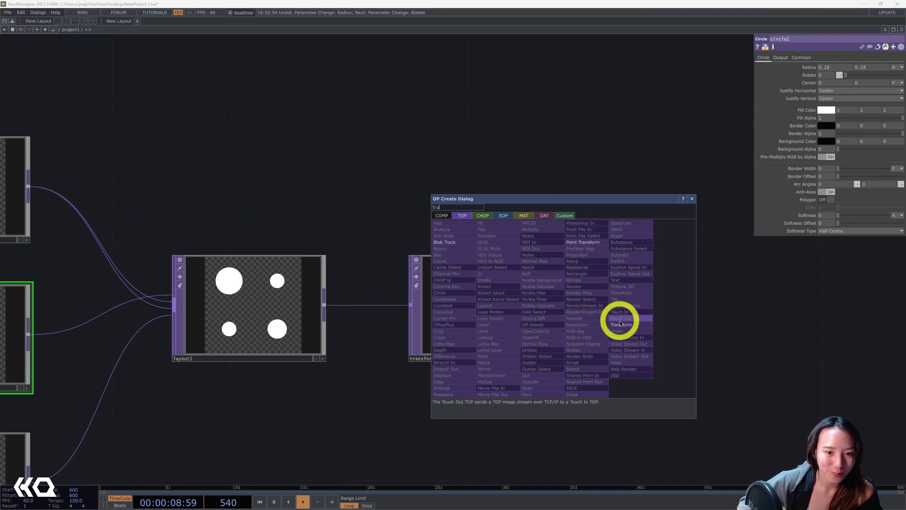
click(621, 324)
click(668, 304)
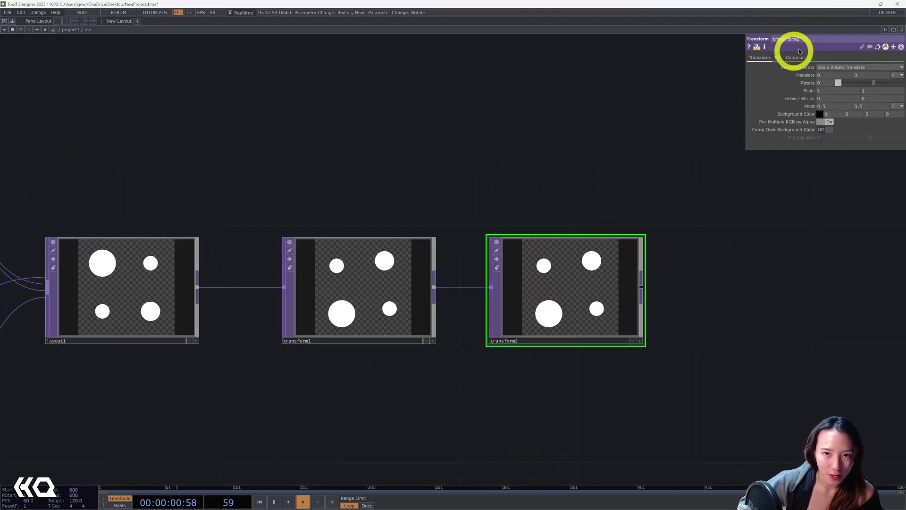
Set transform2's extend mode to Repeat and its scale to 0.34 in both directions to tile the dots
click(779, 58)
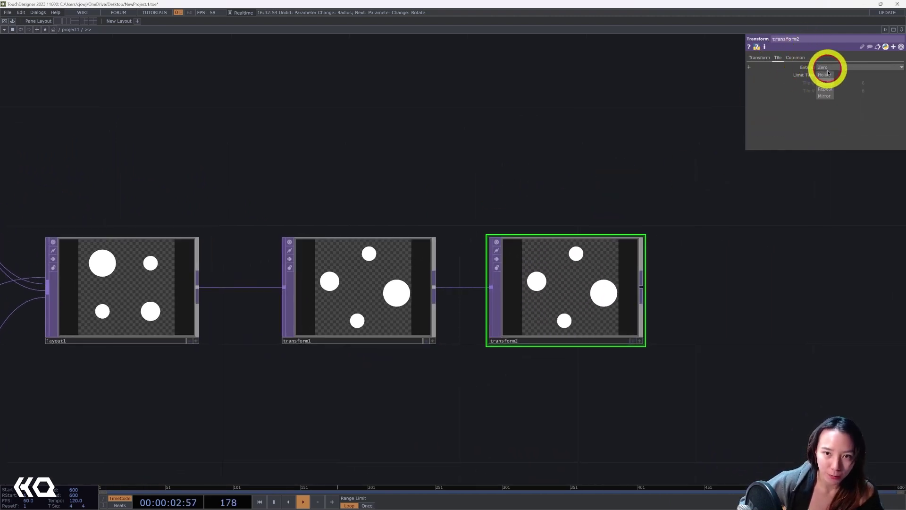
click(759, 57)
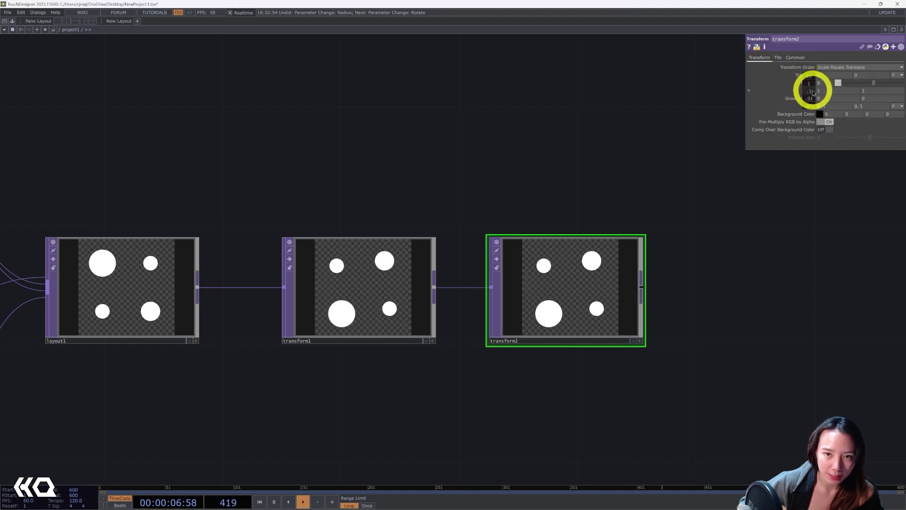
drag(754, 85, 754, 86)
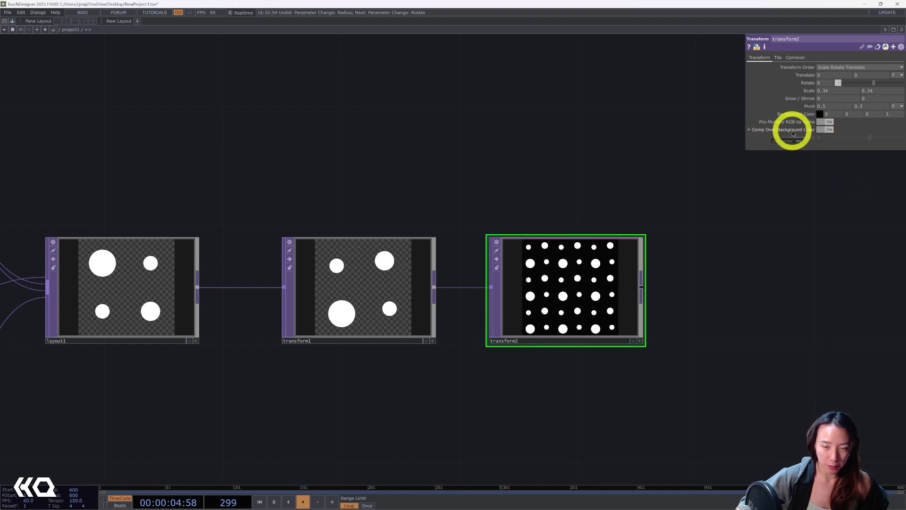
Composite transform2 over an opaque red background colour with red 0.83, green 0.04 and blue 0.04
click(826, 129)
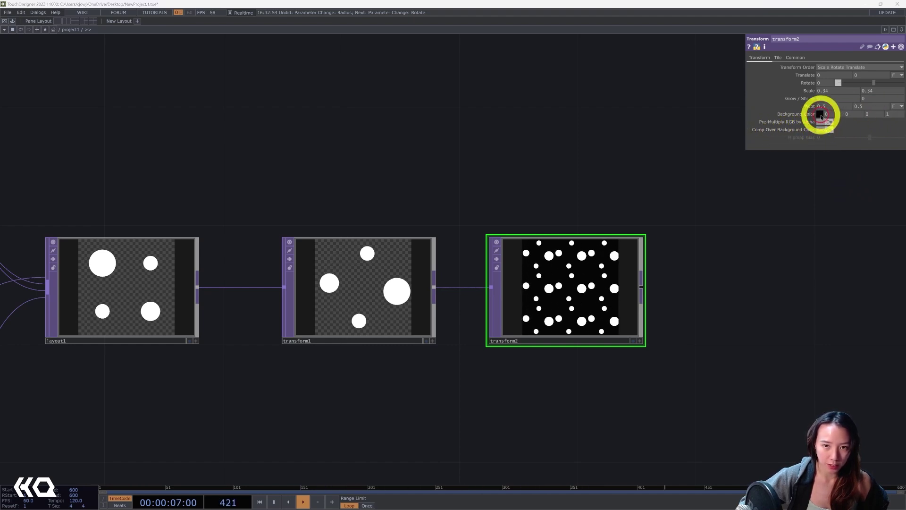
click(820, 114)
click(816, 84)
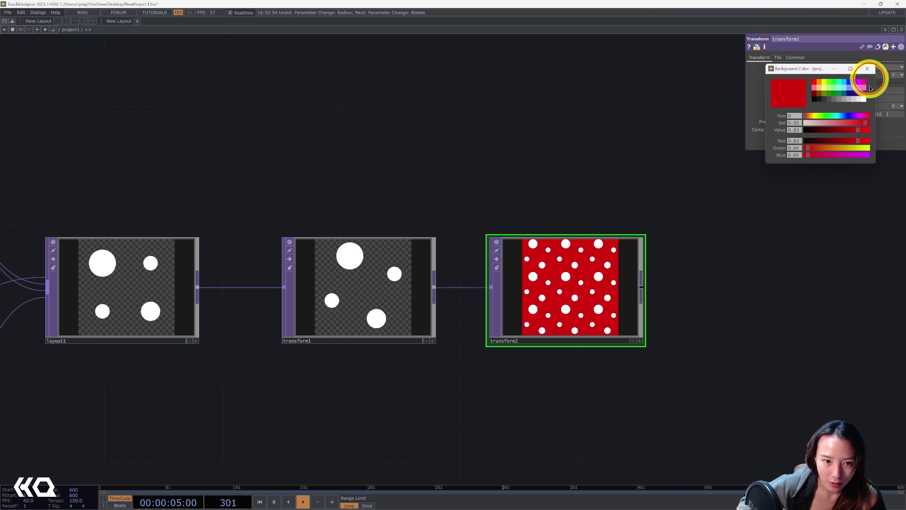
Add a Null TOP connected to the output of transform2
click(867, 68)
drag(769, 277, 670, 272)
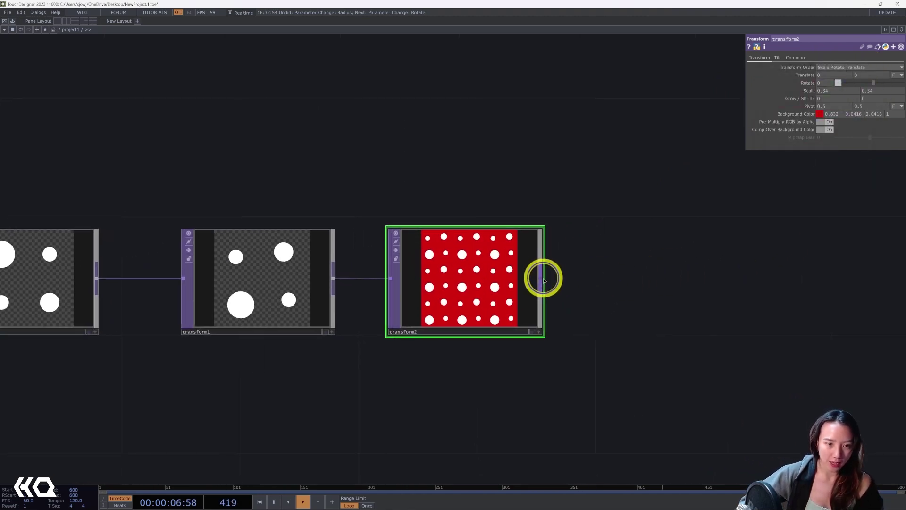
right_click(541, 279)
text(nu)
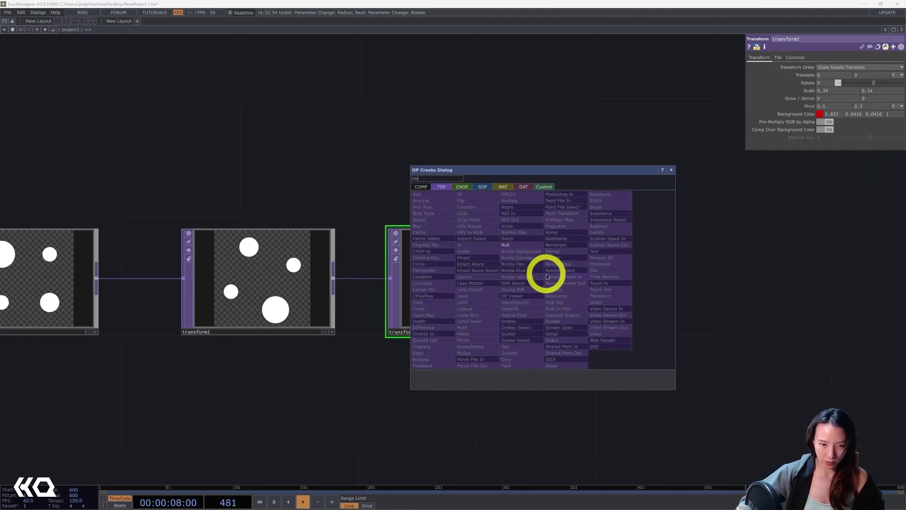
click(506, 244)
click(643, 281)
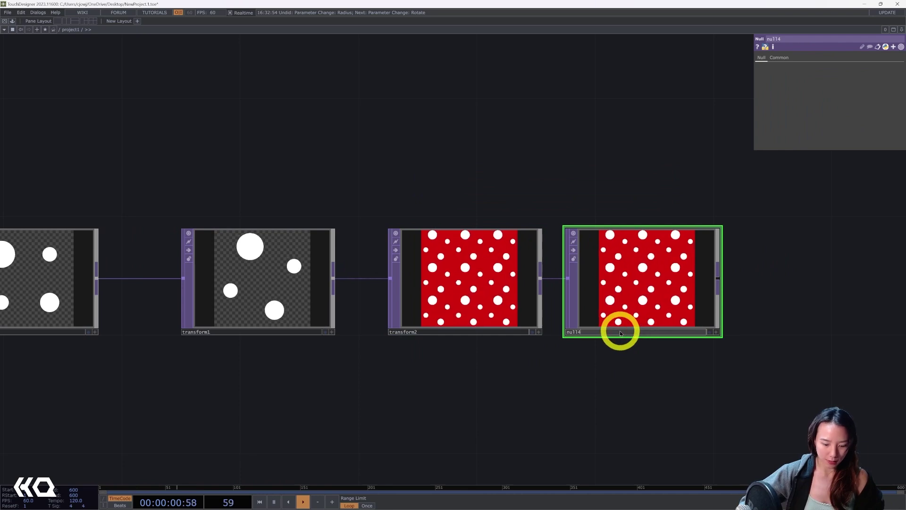
Rename the Null TOP after transform2 to dotTex
double_click(611, 332)
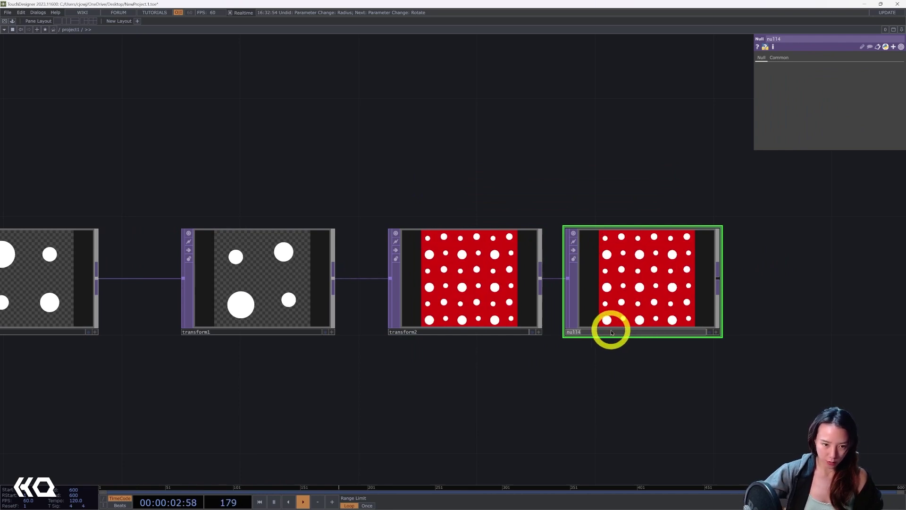
text(dotTex)
key(Return)
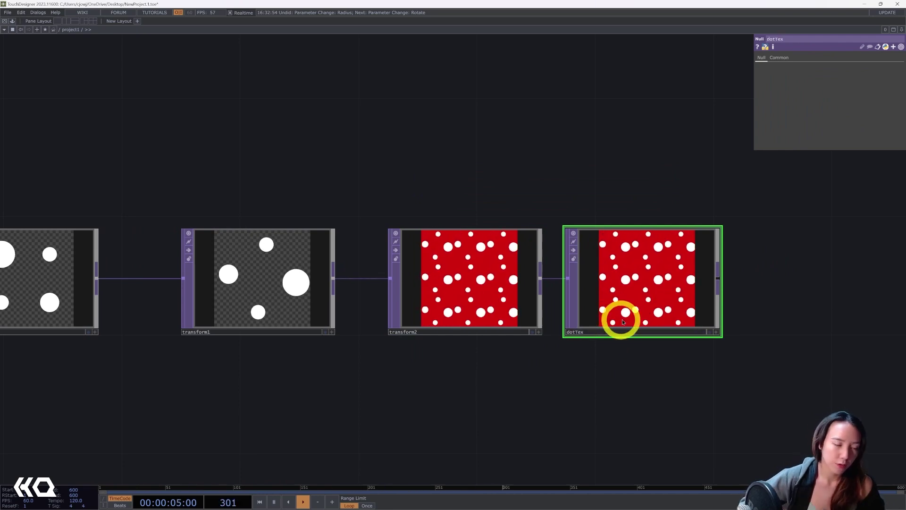
Create a Phong MAT in the empty network area between ballGeo and the dot texture chain
scroll(621, 318, down, 5)
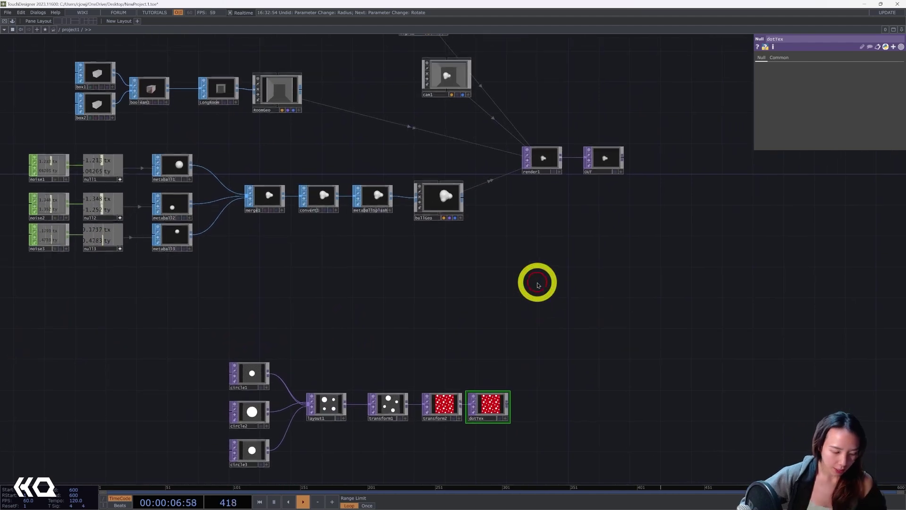
key(Tab)
text(p)
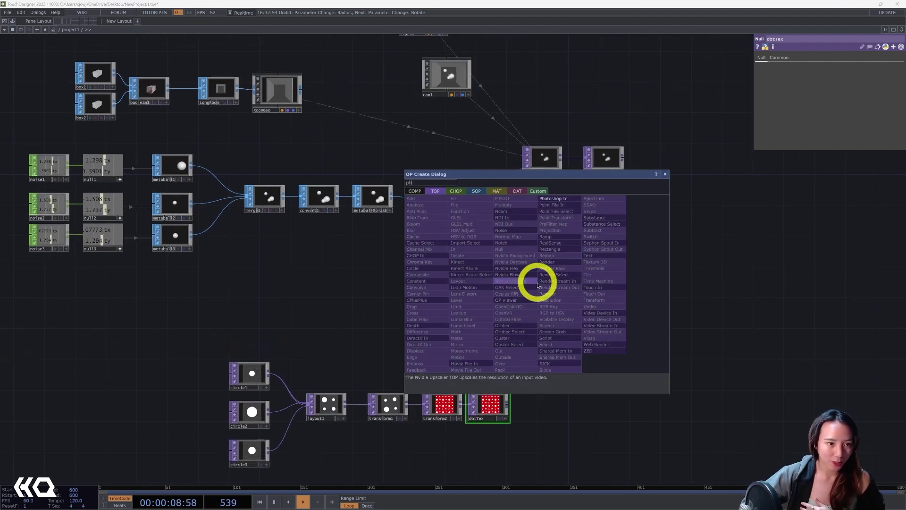
text(h)
click(497, 191)
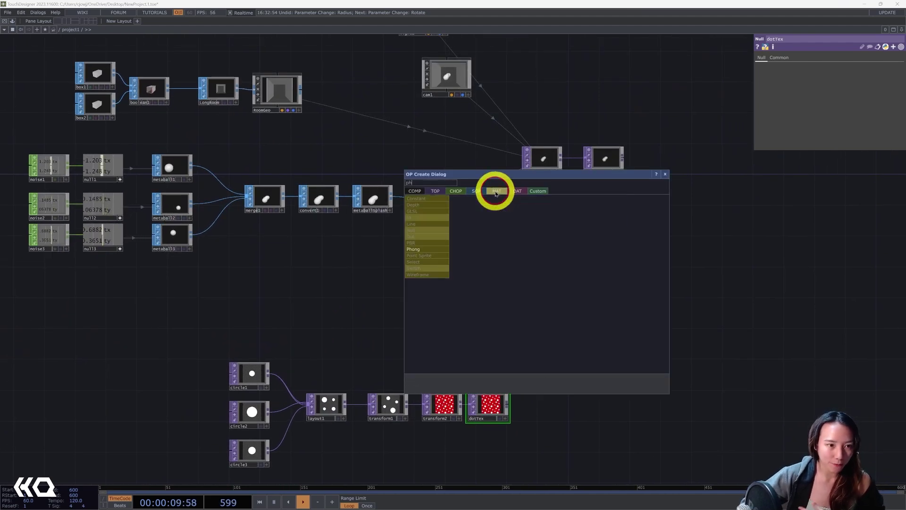
click(426, 247)
click(478, 293)
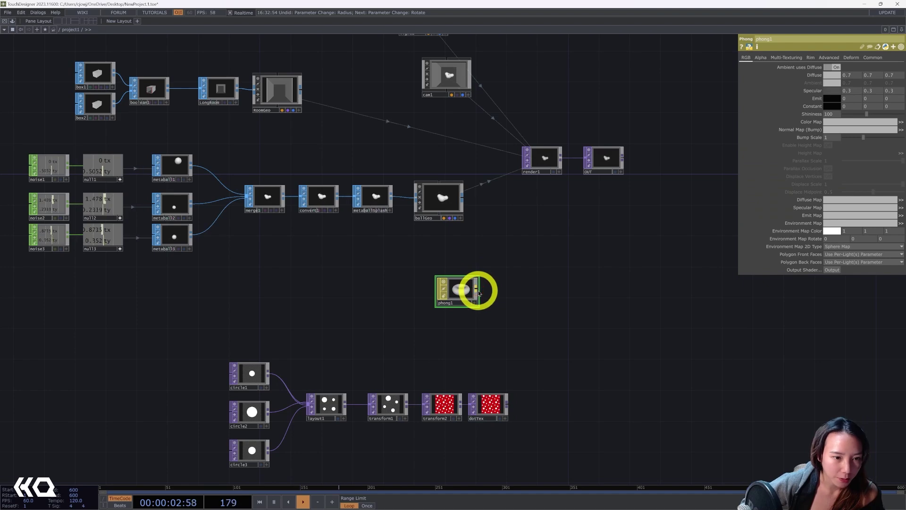
Add a Null MAT connected to the output of phong1
right_click(479, 293)
text(nu)
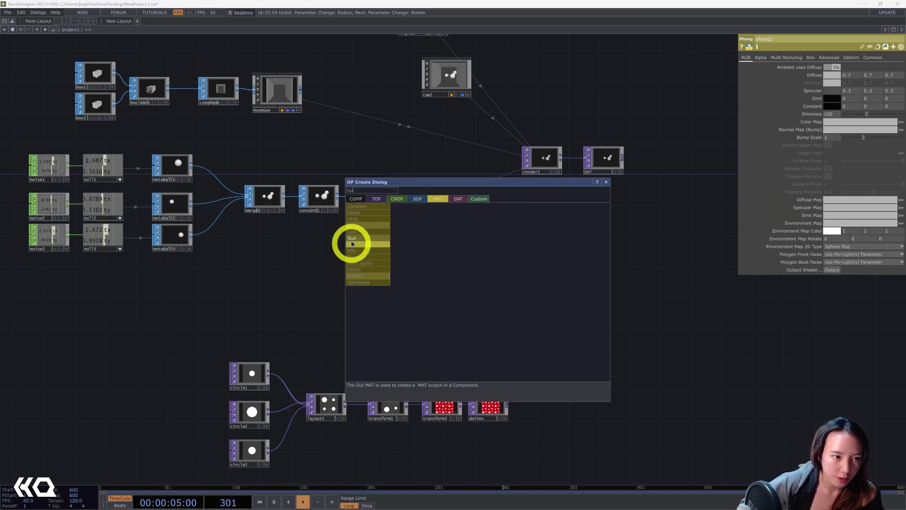
click(352, 238)
click(533, 287)
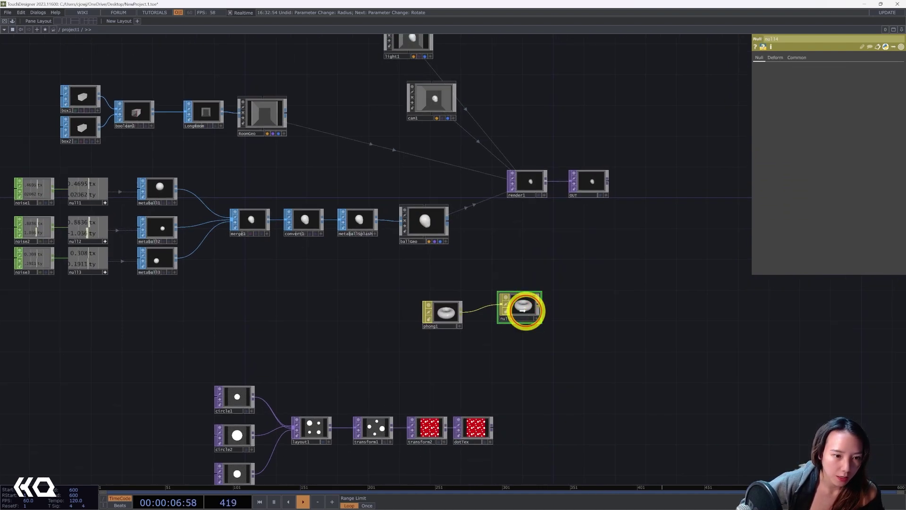
Map the dotTex texture onto the phong1 material
scroll(477, 430, up, 3)
drag(478, 431, 441, 260)
click(454, 251)
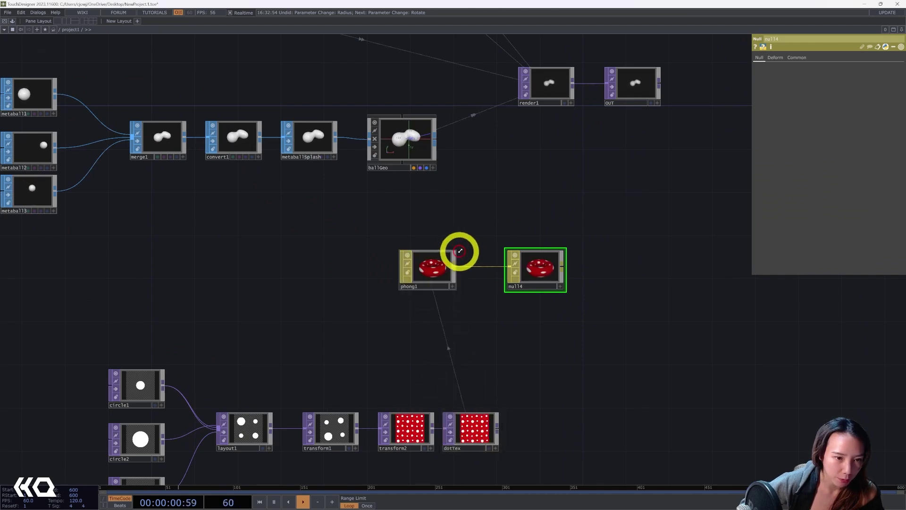
Assign the Null MAT after phong1 as the material of both ballGeo and RoomGeo
scroll(471, 337, down, 4)
drag(520, 308, 505, 319)
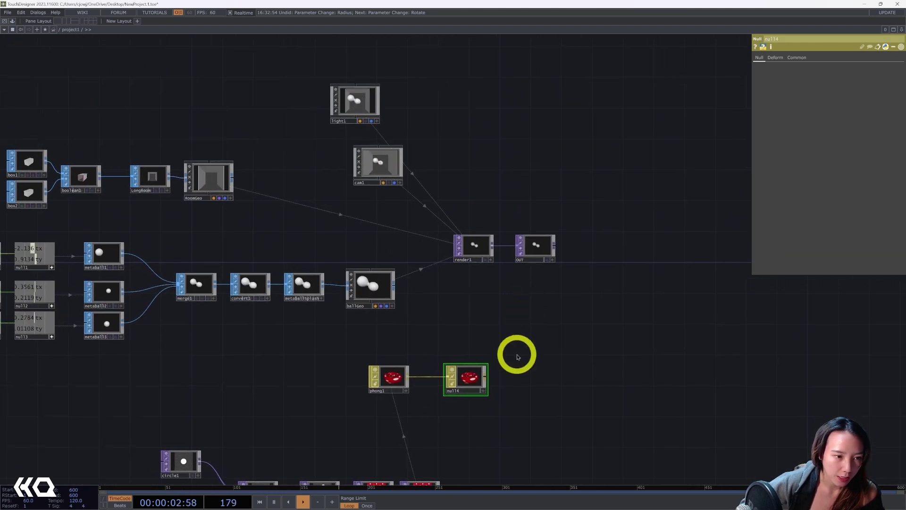
drag(474, 387, 378, 292)
click(382, 286)
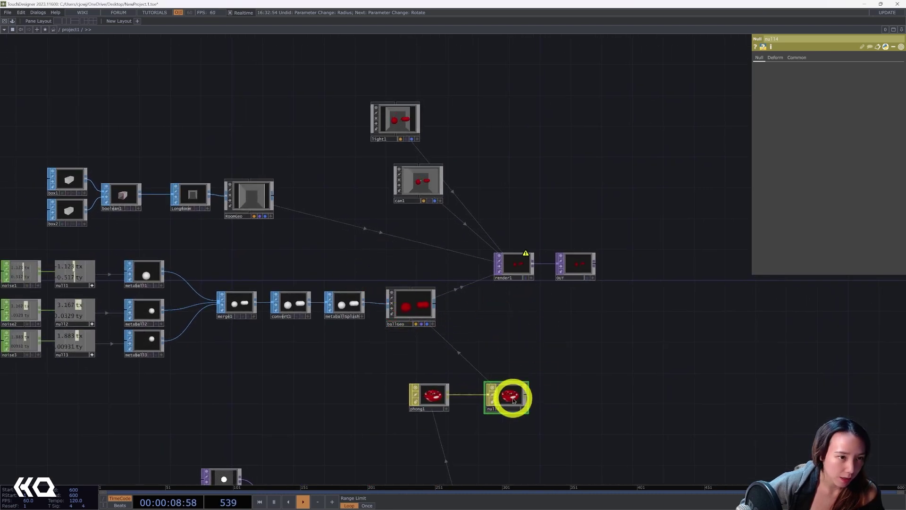
drag(513, 400, 249, 197)
click(259, 191)
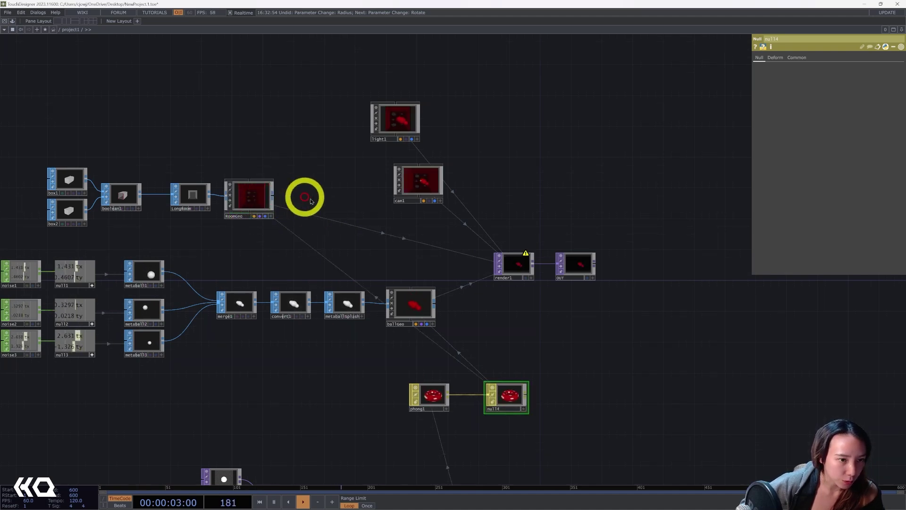
Examine how the dotted material appears on the room and metaballs in the cam1, light1 and RoomGeo viewers
scroll(467, 162, up, 5)
drag(439, 254, 443, 268)
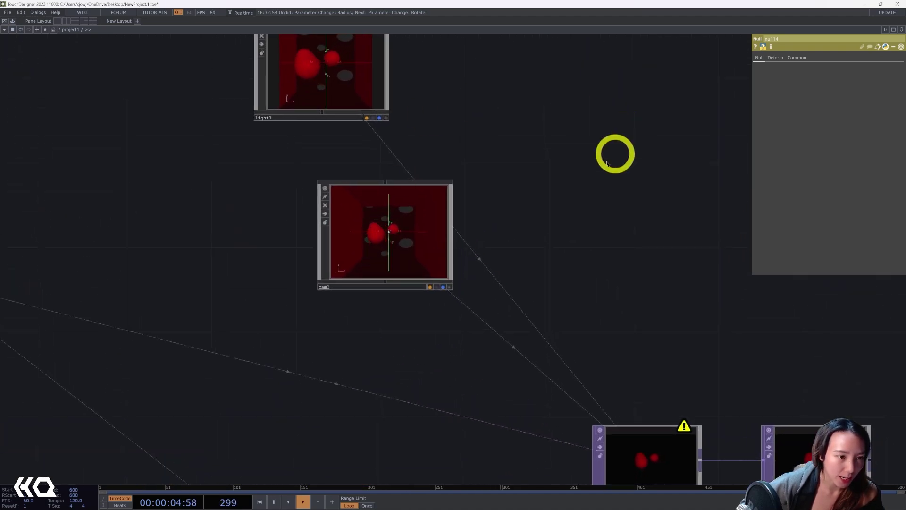
drag(447, 142, 478, 232)
scroll(423, 192, down, 4)
scroll(424, 193, down, 3)
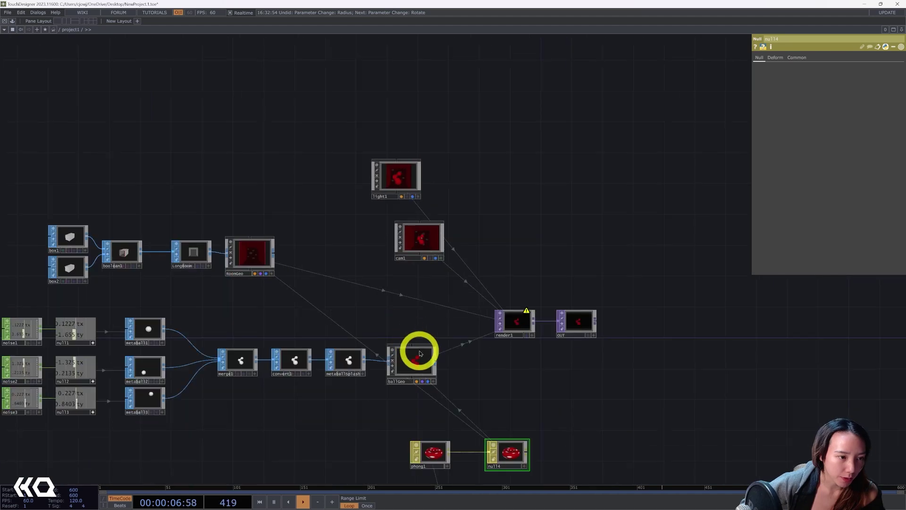
scroll(218, 256, up, 5)
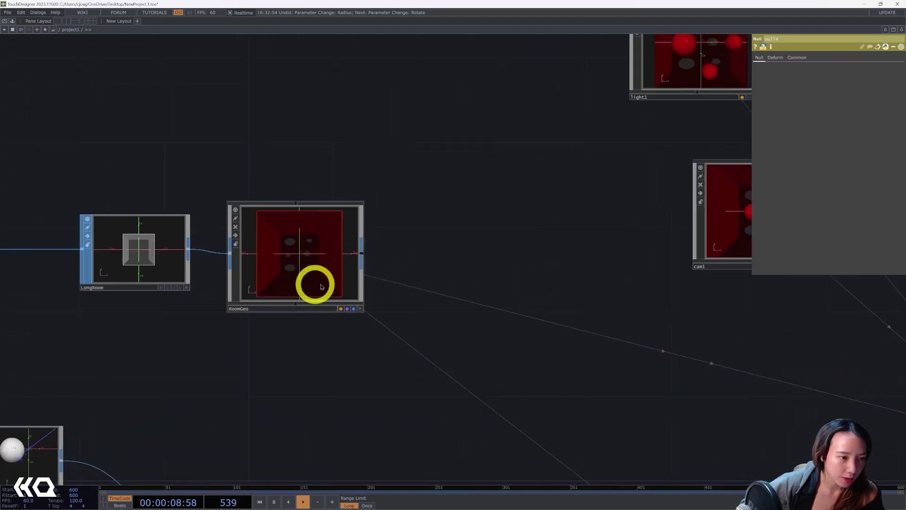
scroll(384, 292, down, 5)
scroll(424, 245, up, 5)
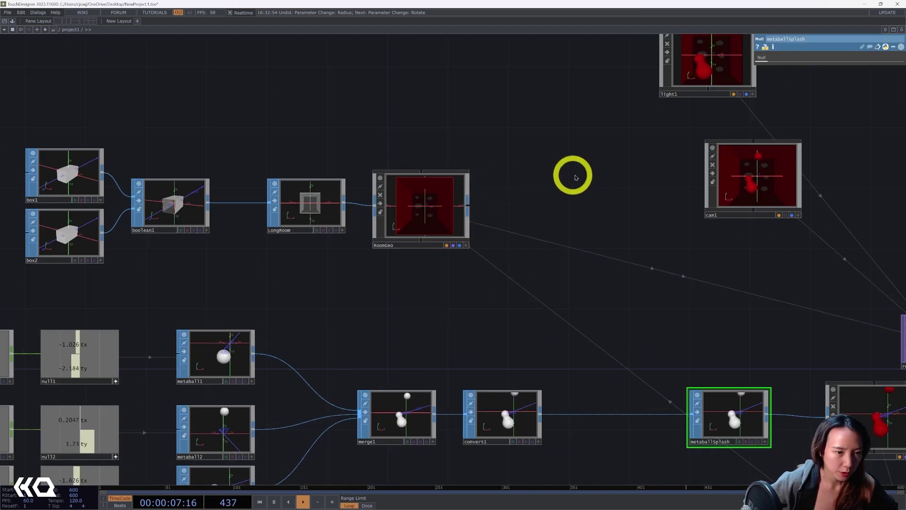
Space out RoomGeo and LongRoom, and insert an Attribute Create SOP between boolean1 and LongRoom
drag(511, 203, 569, 212)
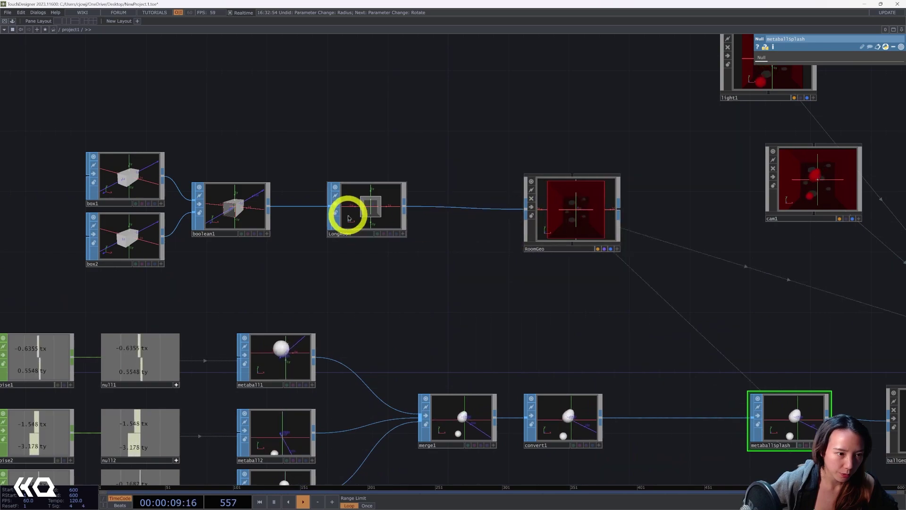
drag(377, 210, 473, 208)
drag(321, 219, 426, 222)
scroll(425, 221, up, 3)
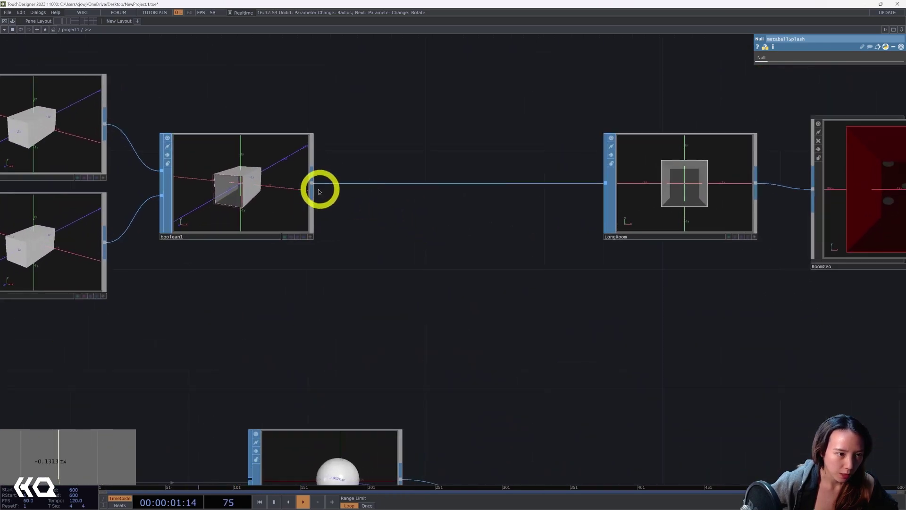
right_click(314, 185)
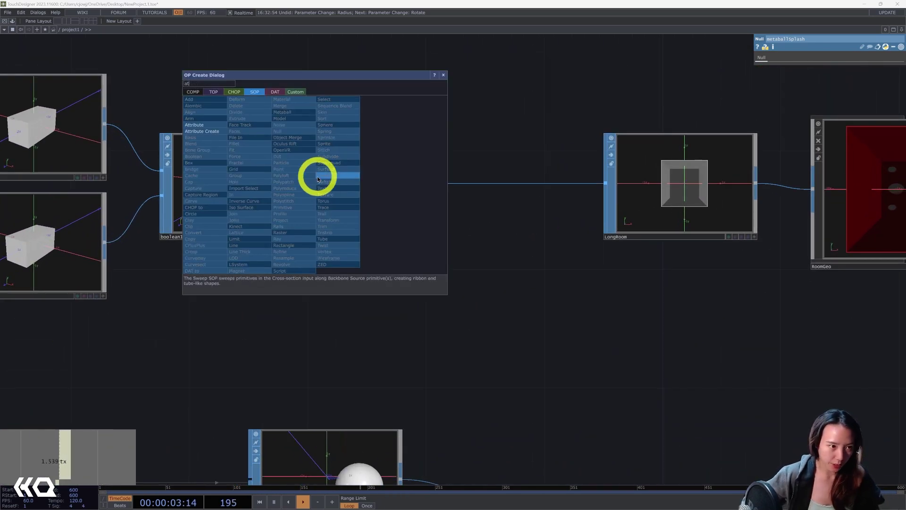
click(217, 133)
click(425, 195)
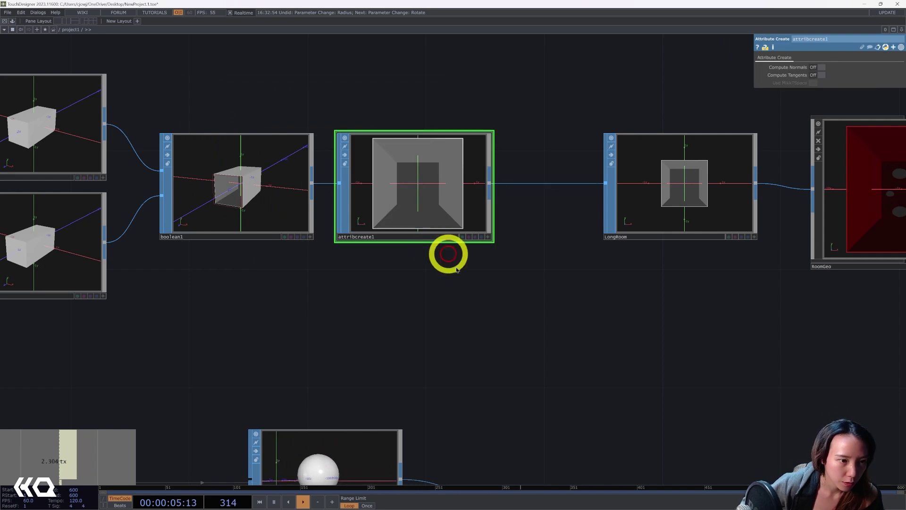
Turn on Compute Normals for attribcreate1
drag(561, 247, 403, 285)
scroll(387, 287, down, 3)
drag(488, 282, 469, 277)
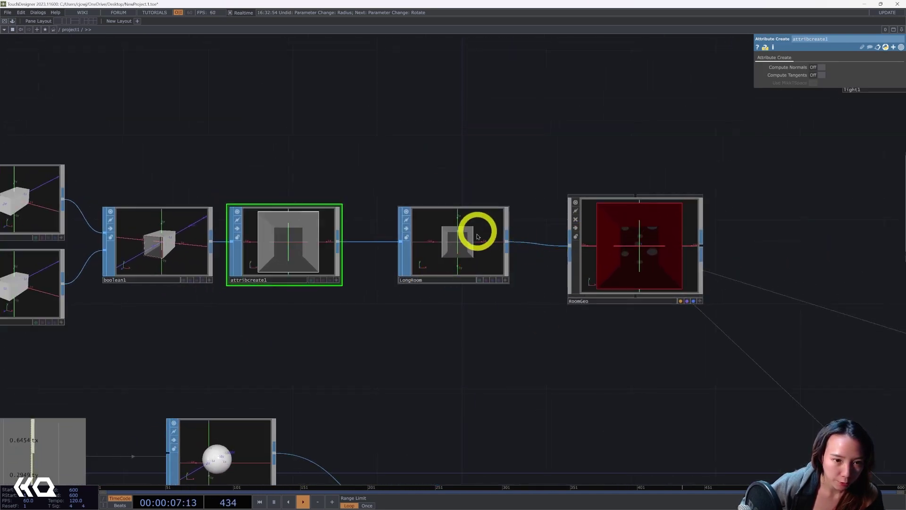
drag(476, 228, 497, 229)
click(820, 69)
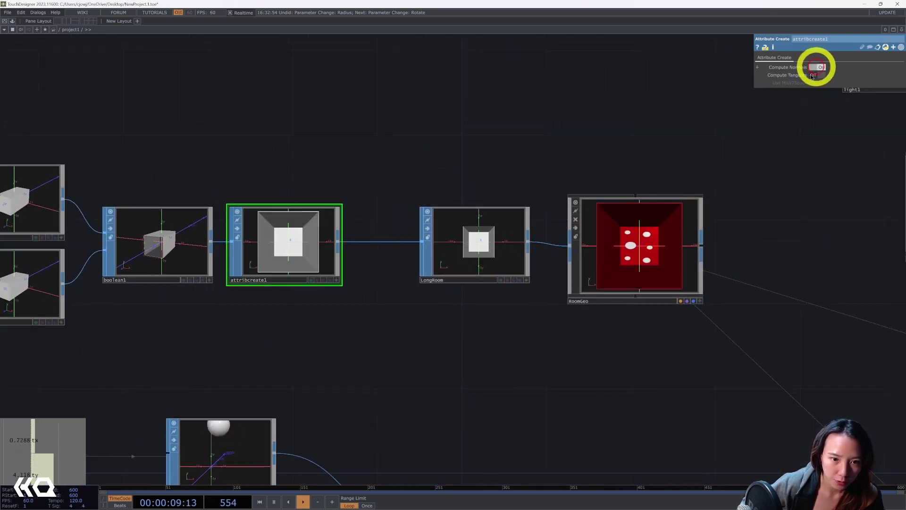
Move RoomGeo and LongRoom farther along the chain and insert a Texture SOP between attribcreate1 and LongRoom
drag(670, 238, 776, 239)
drag(511, 246, 638, 245)
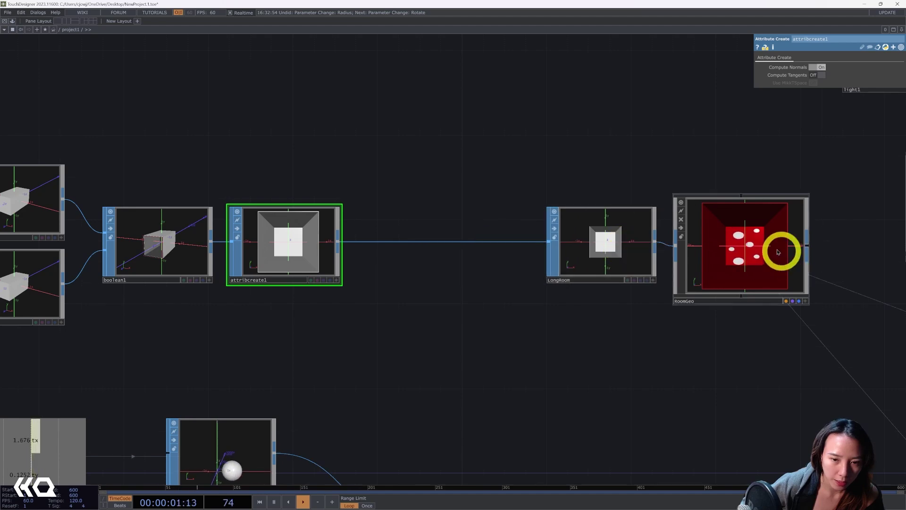
scroll(769, 250, up, 3)
scroll(613, 248, down, 3)
drag(464, 334, 557, 323)
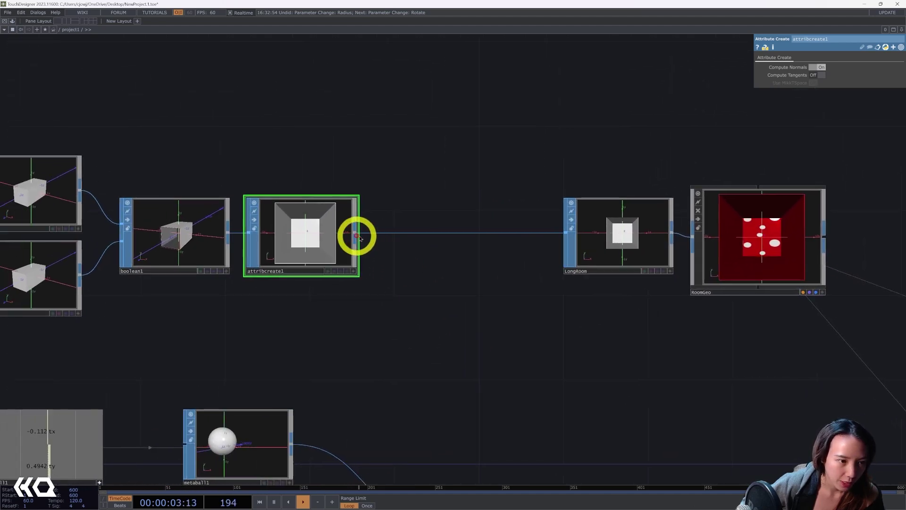
right_click(360, 238)
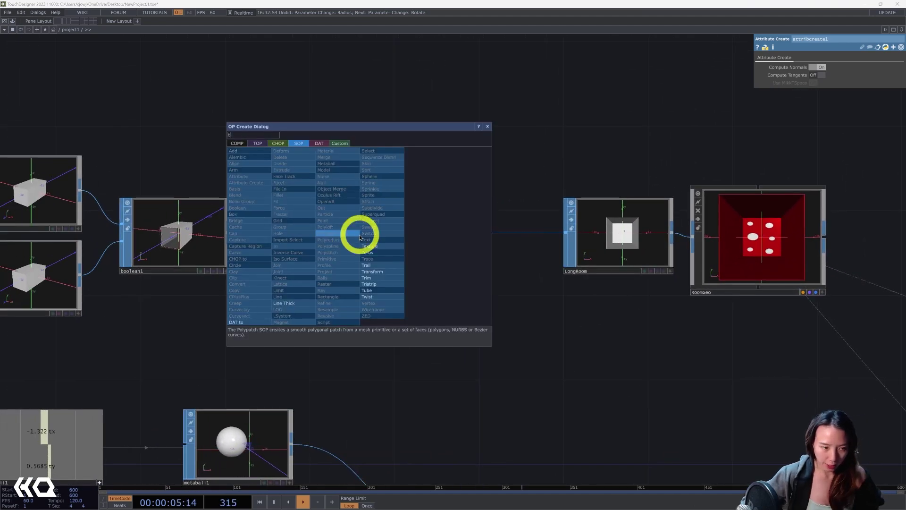
click(367, 246)
click(448, 241)
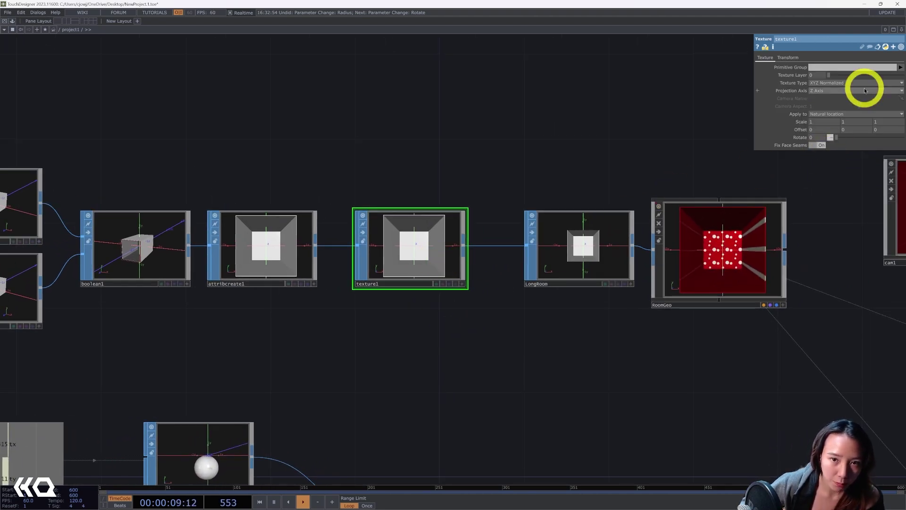
Try the XYZ Position, XYZ Normalized, Equirectangular Inside and Equirectangular Outside texture types on texture1
click(835, 82)
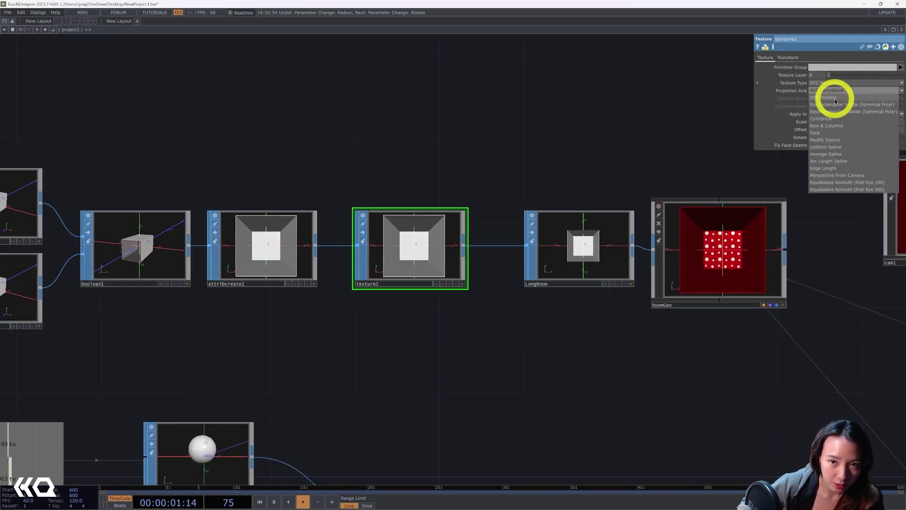
click(834, 98)
click(832, 86)
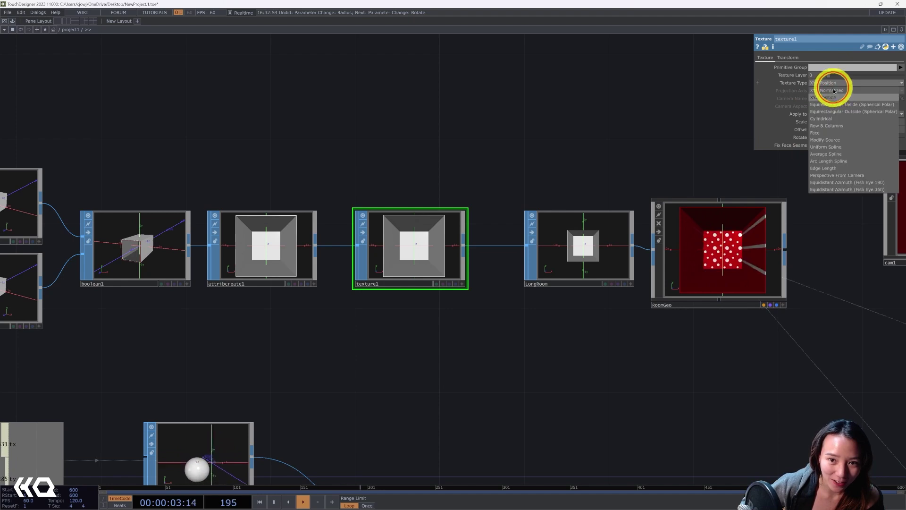
click(834, 92)
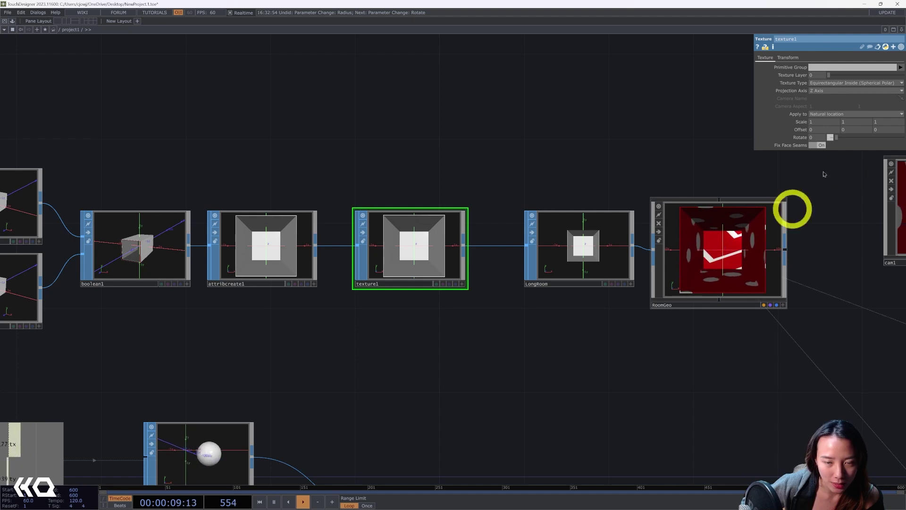
click(853, 90)
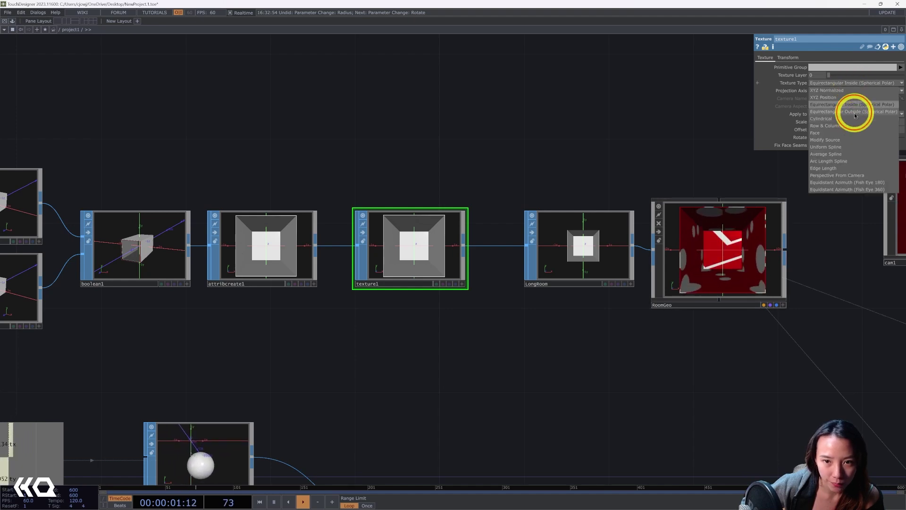
click(855, 111)
Set texture1's texture type to Face
click(850, 82)
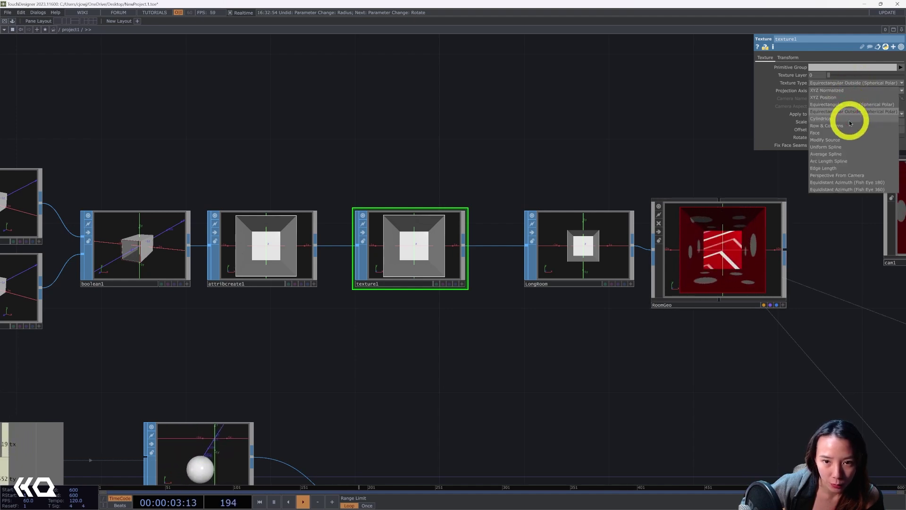
click(849, 133)
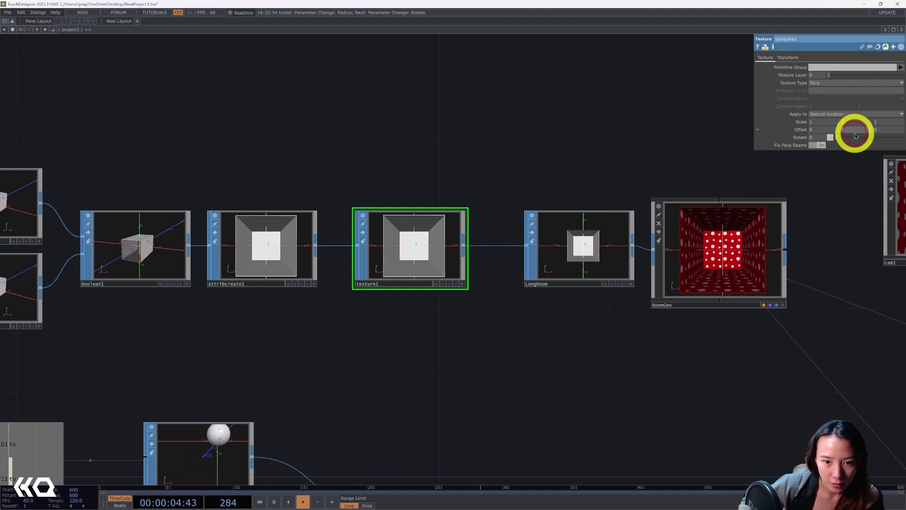
Try the Modify Source, Uniform Spline and Perspective From Camera texture types on texture1
click(847, 82)
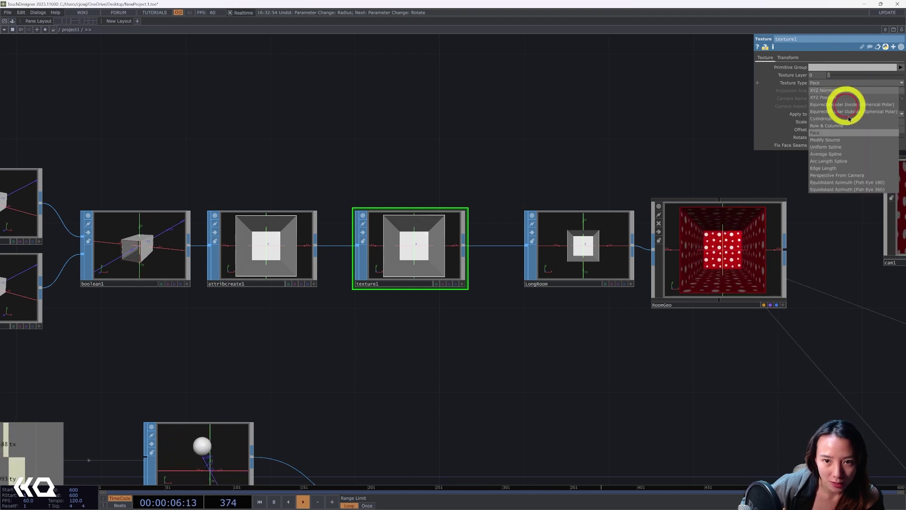
click(853, 141)
click(846, 82)
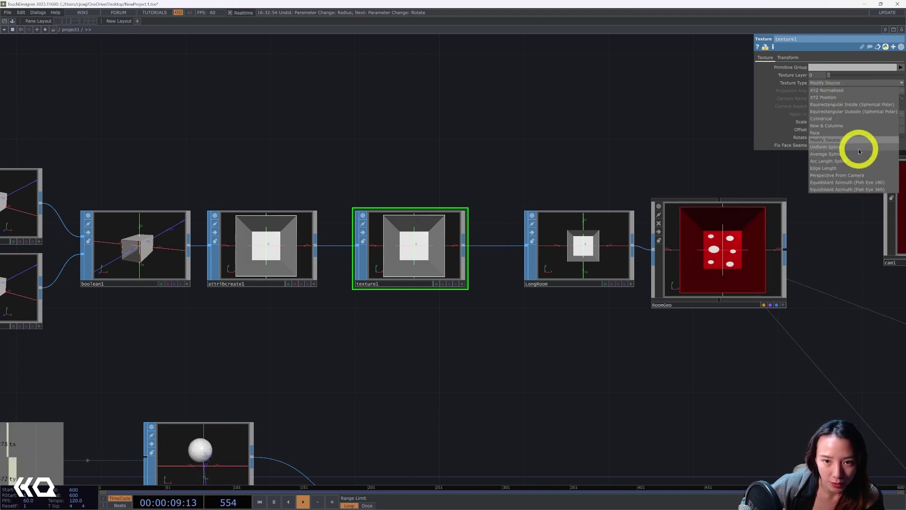
click(858, 147)
click(851, 83)
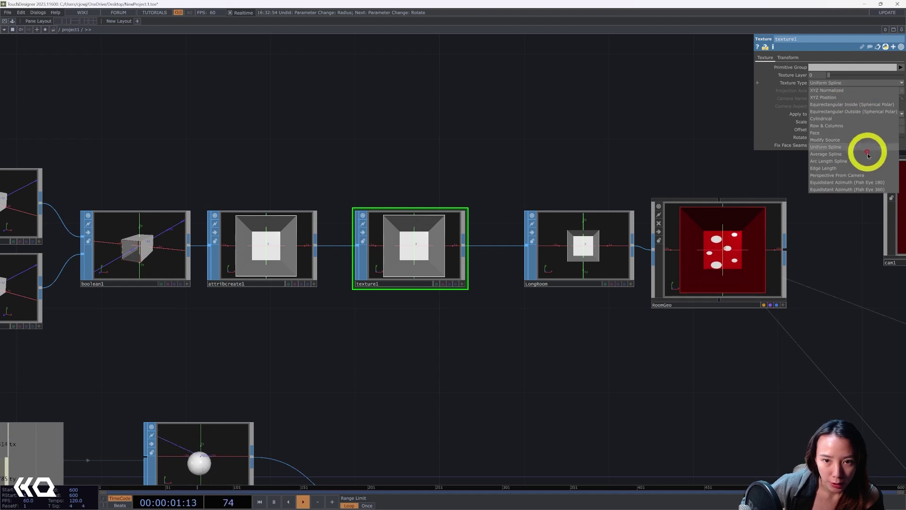
click(878, 175)
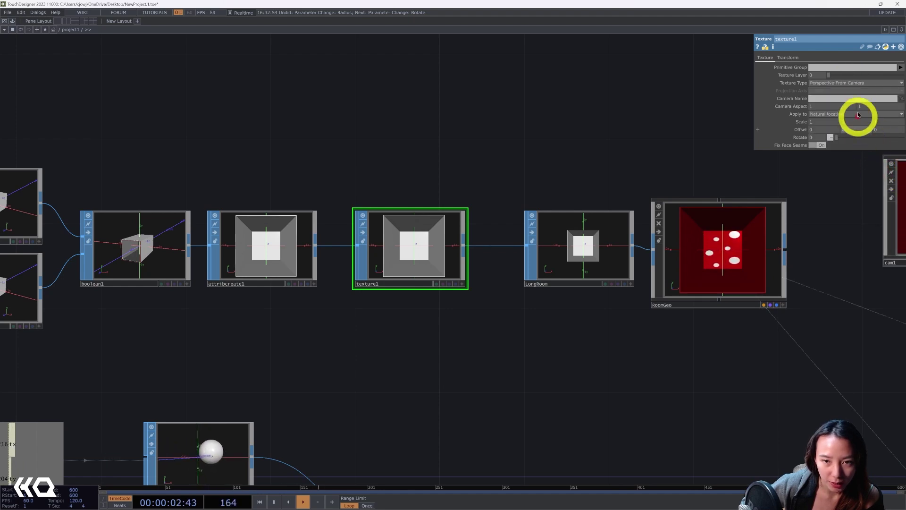
Try the Equidistant Azimuth Fish Eye 180 and Fish Eye 360 texture types on texture1 and return it to Face
click(852, 84)
click(883, 183)
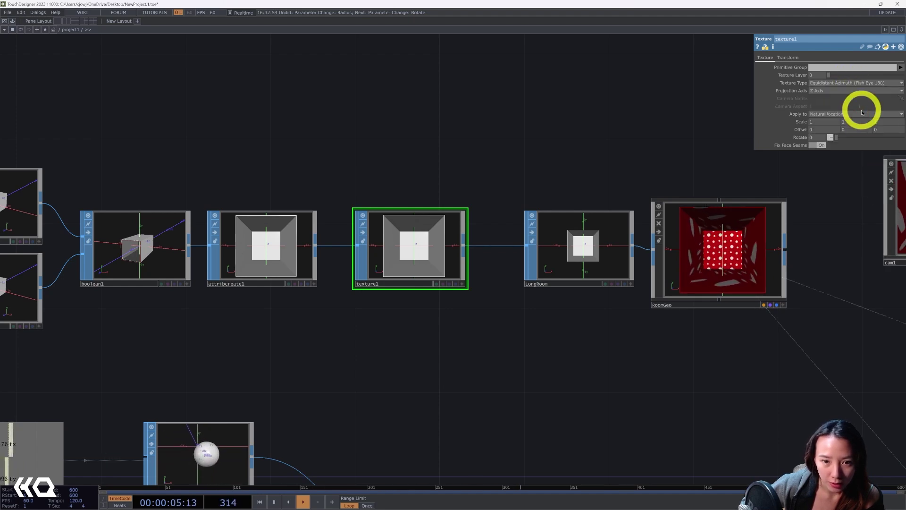
scroll(760, 262, up, 5)
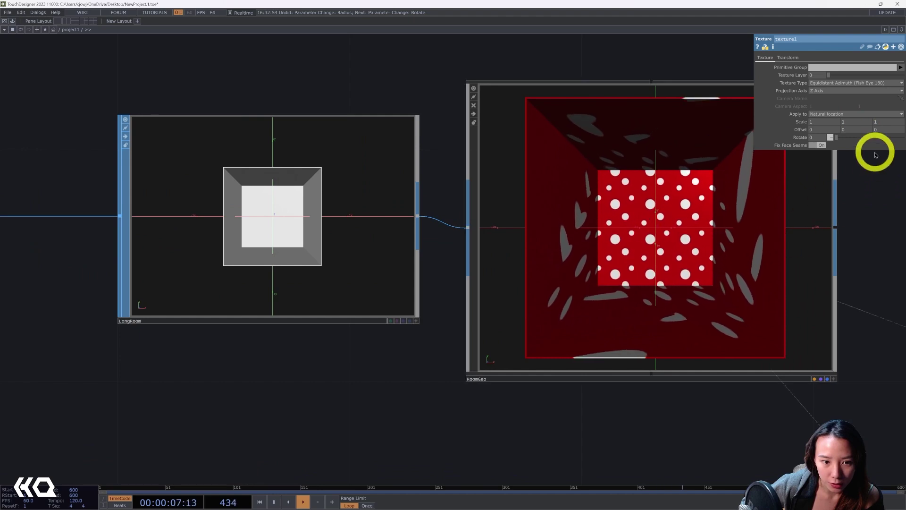
click(857, 82)
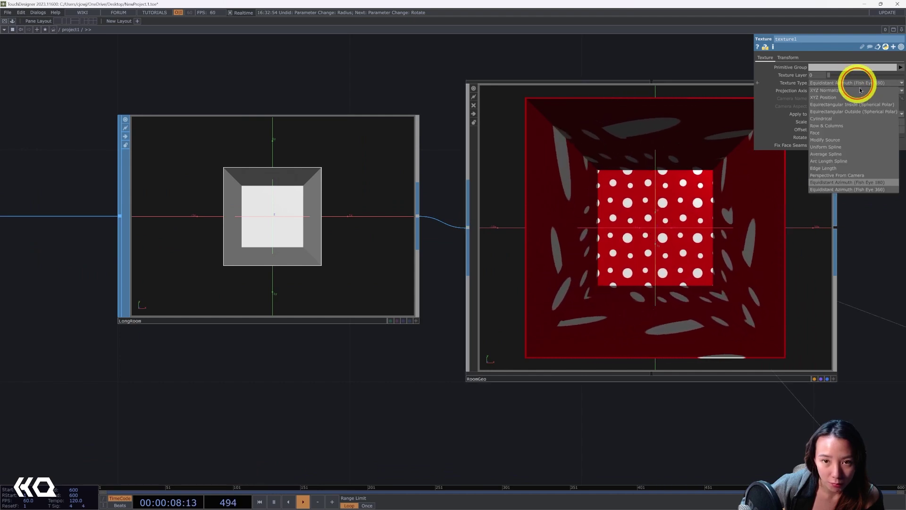
click(888, 188)
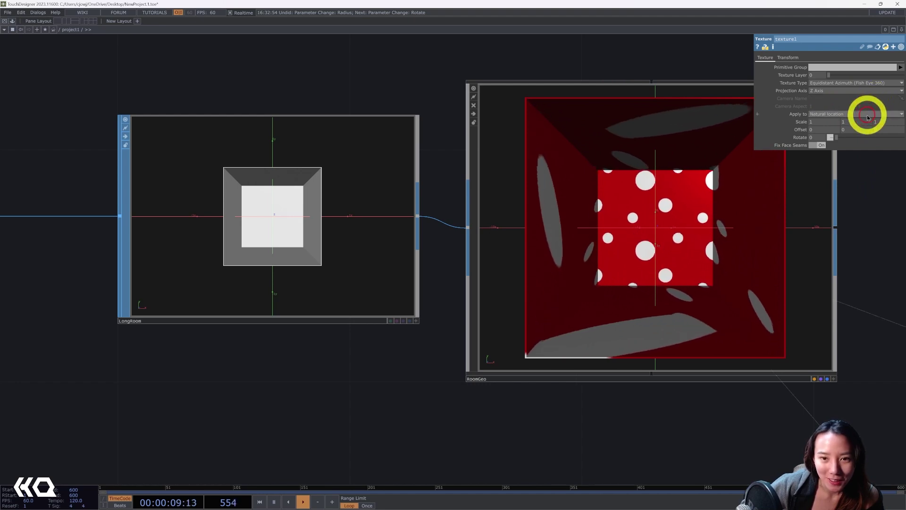
click(868, 92)
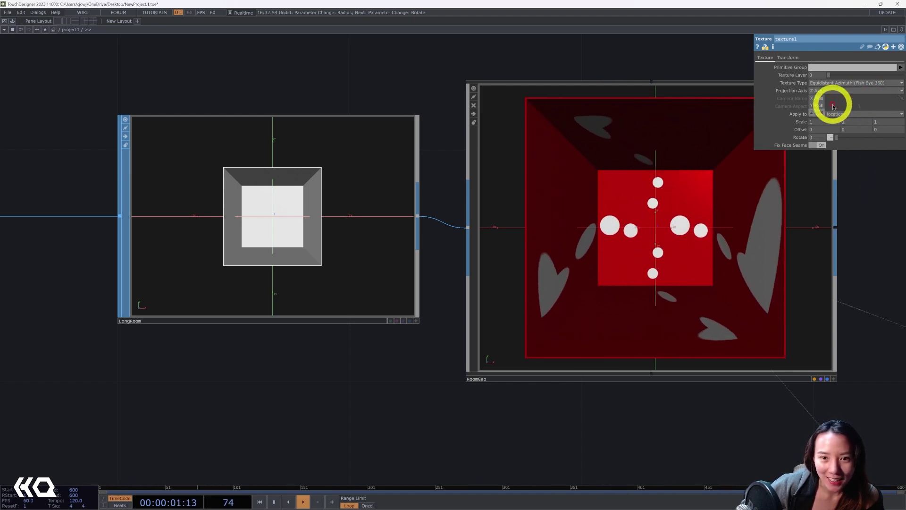
click(861, 83)
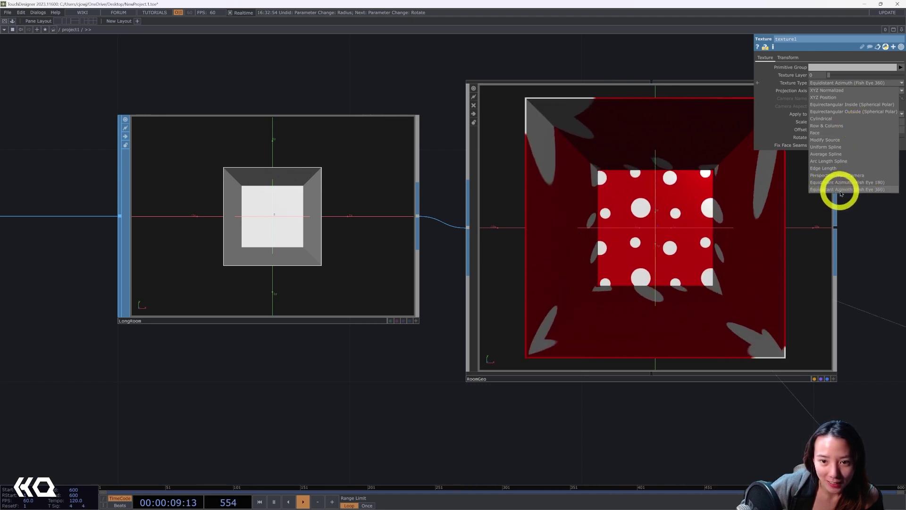
click(865, 132)
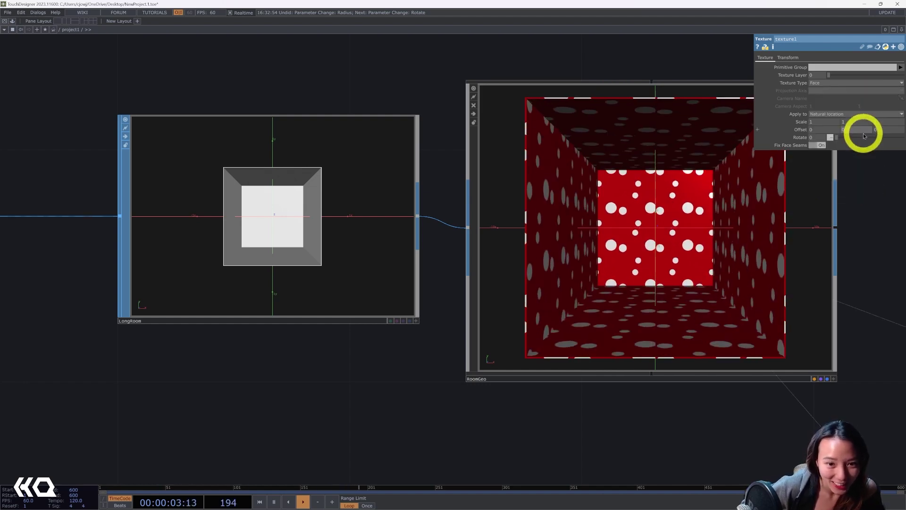
Insert a Texture SOP between convert1 and metaballSplash in the metaball chain
scroll(805, 229, down, 5)
scroll(735, 382, down, 4)
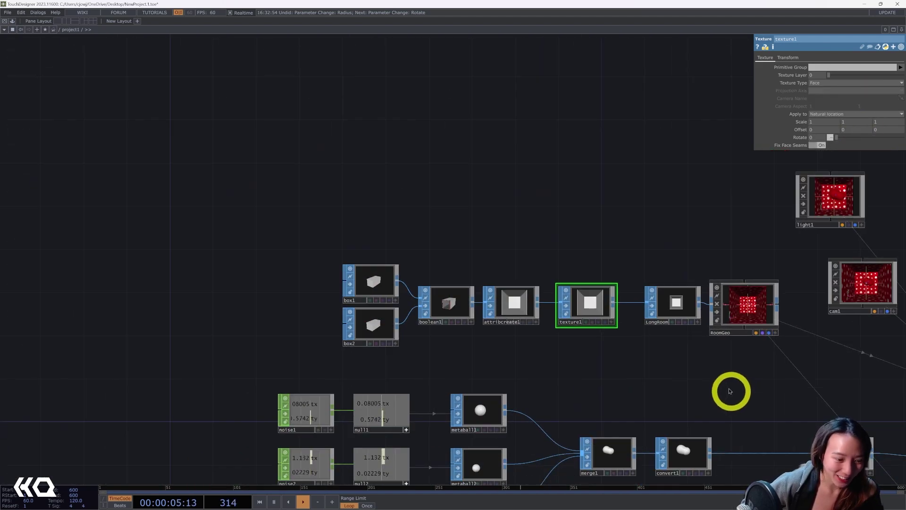
drag(728, 389, 641, 328)
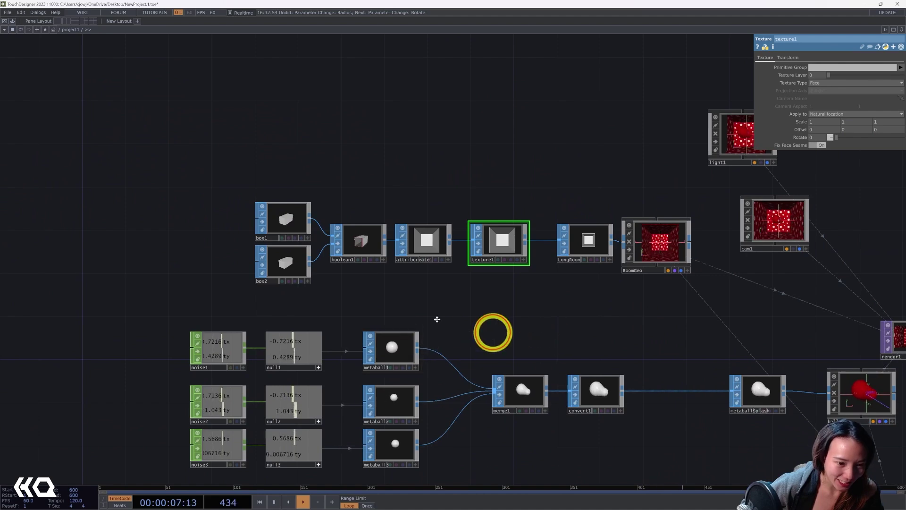
drag(493, 331, 255, 280)
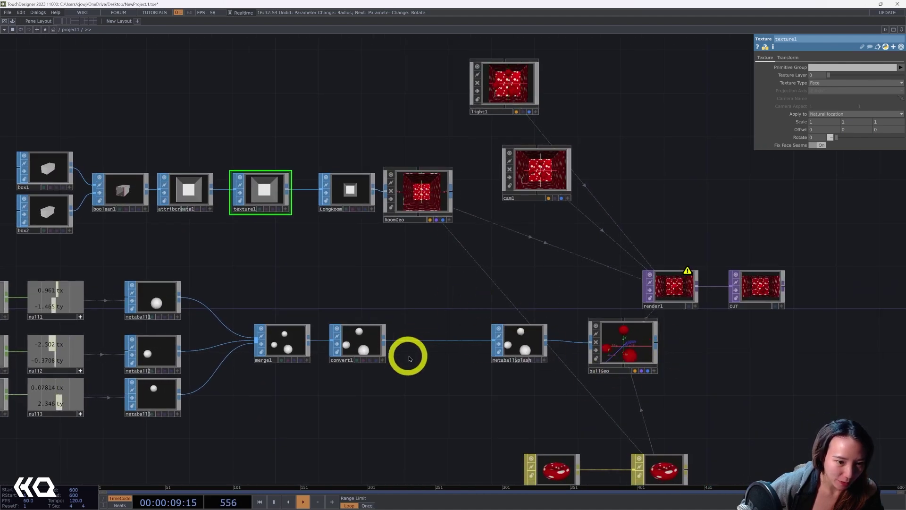
scroll(422, 358, up, 3)
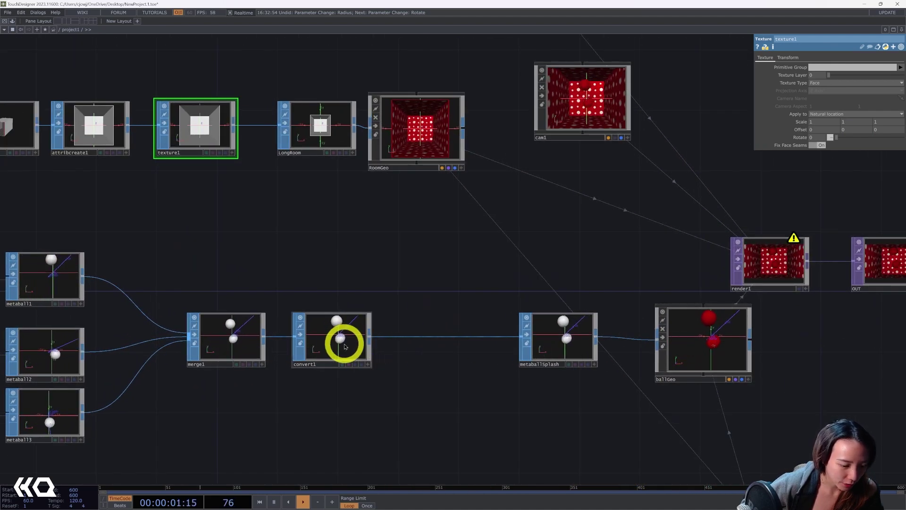
right_click(372, 343)
text(tex)
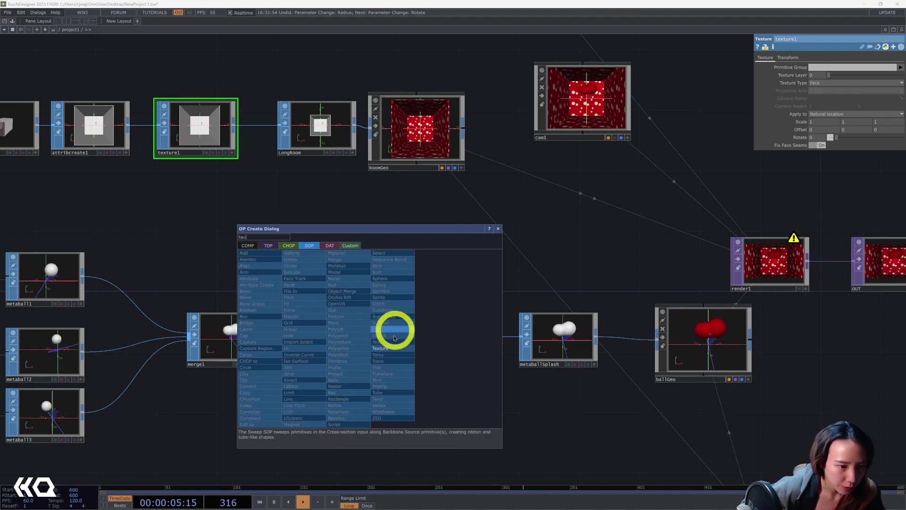
click(391, 351)
click(441, 340)
drag(424, 367, 360, 370)
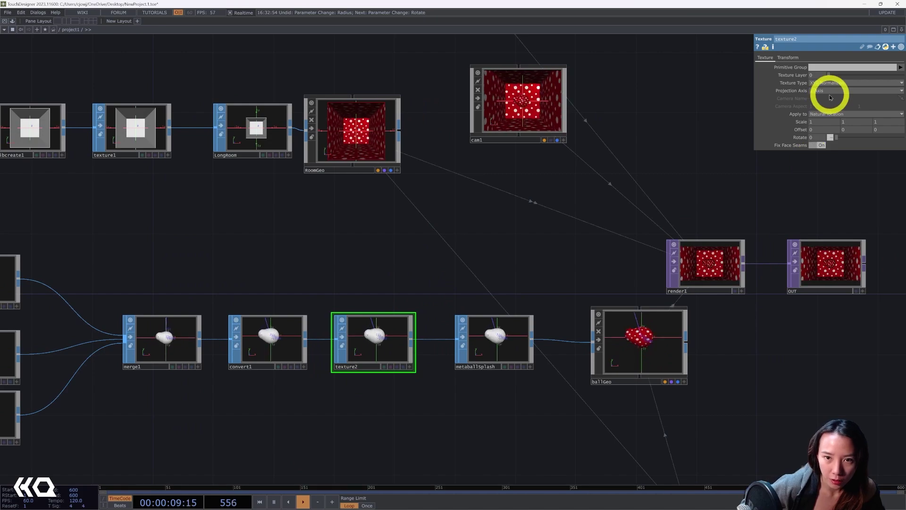
Display the OUT null as the network background
scroll(647, 158, down, 5)
scroll(601, 264, up, 5)
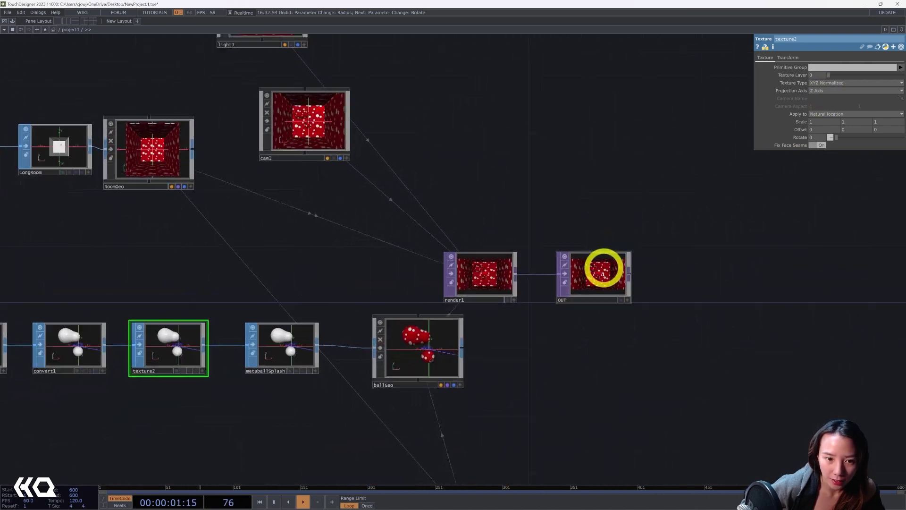
click(621, 306)
Set texture2's texture type to Equirectangular Inside (Spherical Polar)
scroll(591, 200, down, 4)
scroll(439, 307, up, 3)
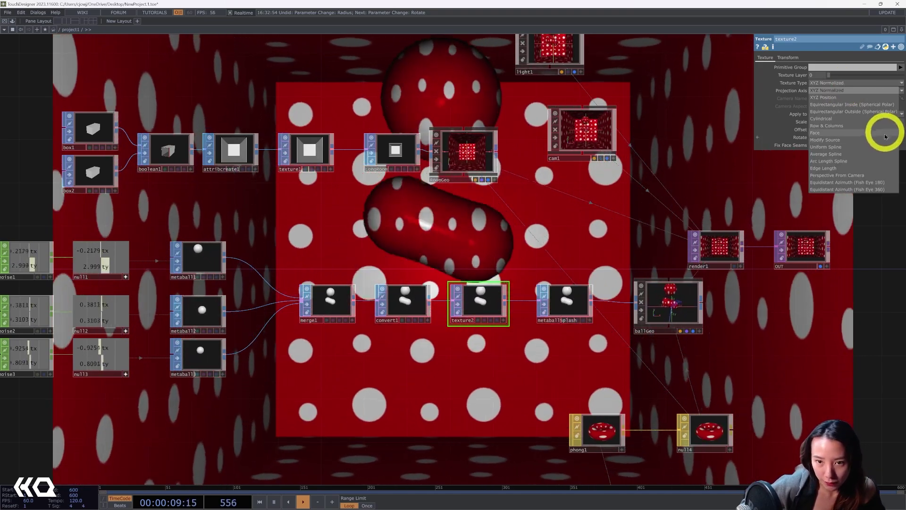
click(893, 105)
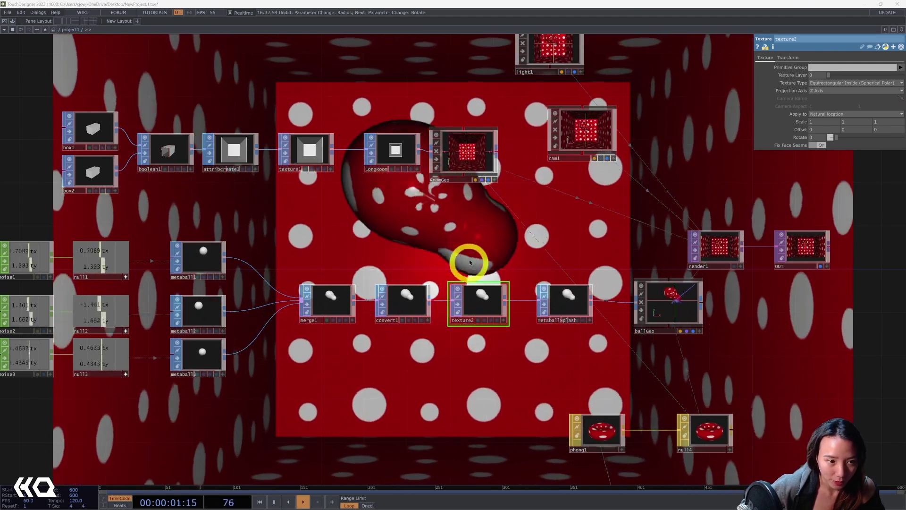
Raise convert1's level of detail to about 3.45 in U and 3.06 in V
scroll(469, 317, up, 4)
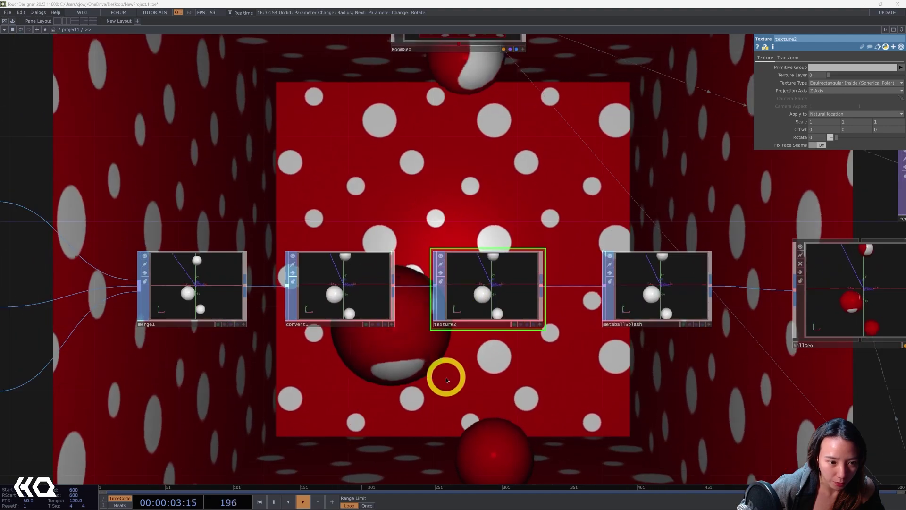
click(348, 289)
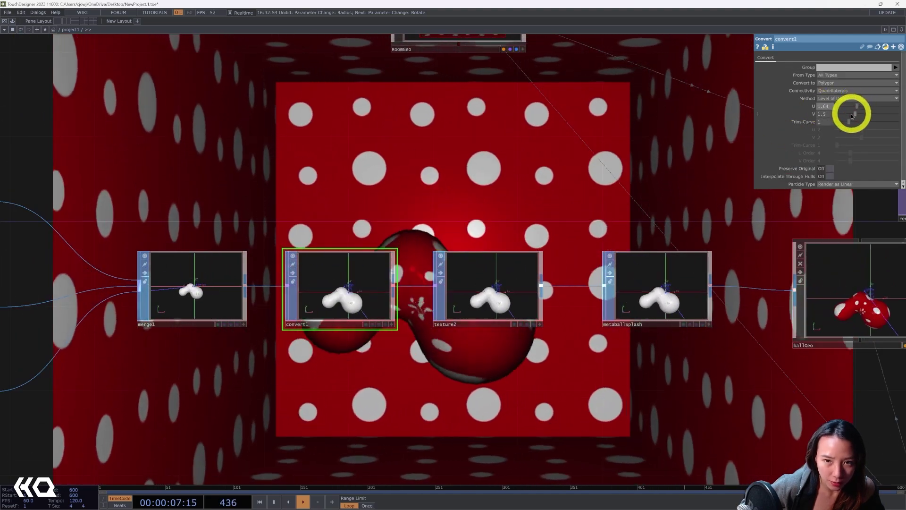
mouse_move(851, 116)
mouse_down()
mouse_move(873, 114)
mouse_move(864, 108)
mouse_up()
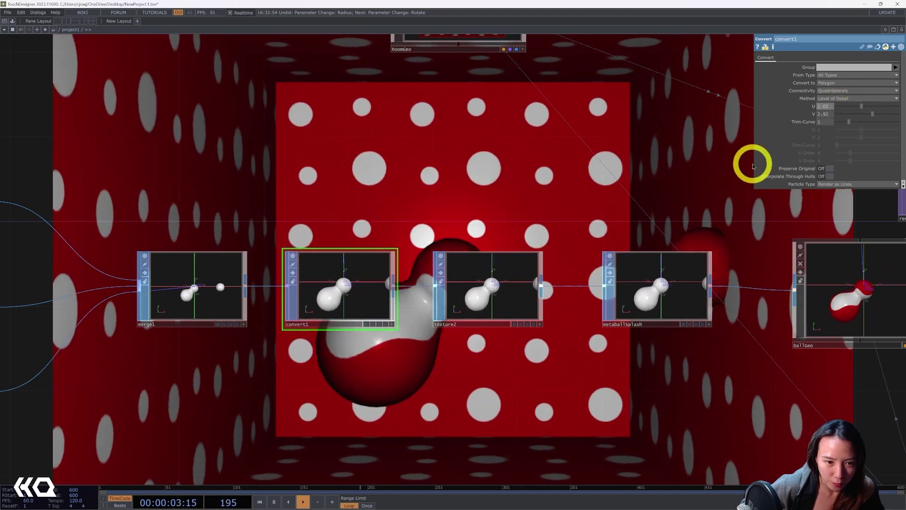
drag(658, 222, 561, 342)
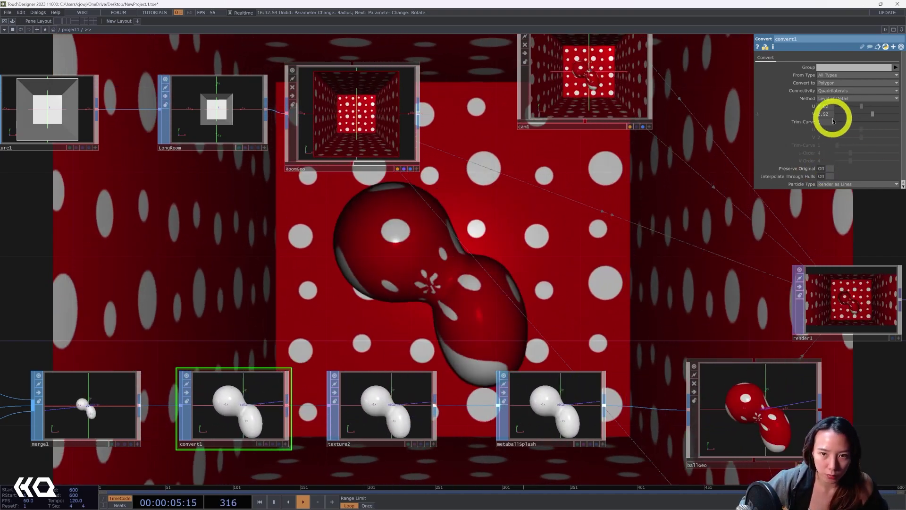
drag(859, 114, 877, 115)
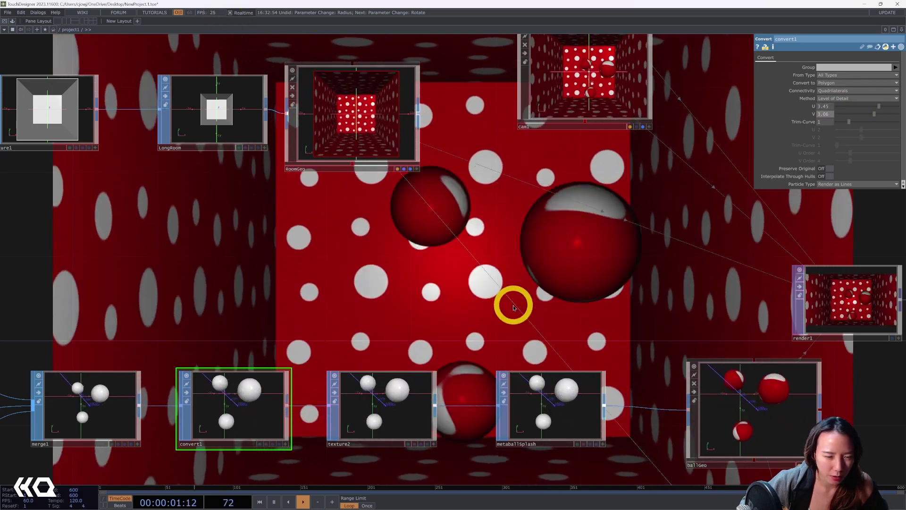
Set convert1's U and V level of detail to 2.5 each
scroll(598, 257, down, 10)
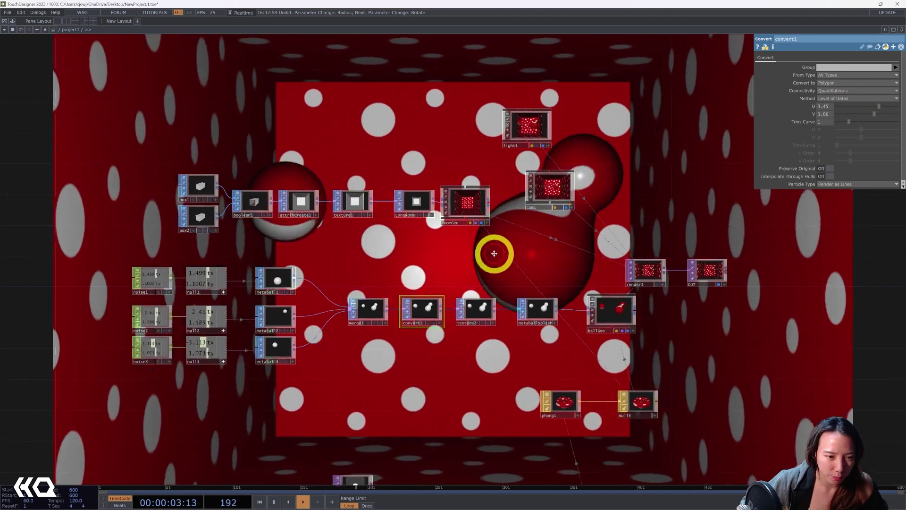
scroll(494, 253, up, 5)
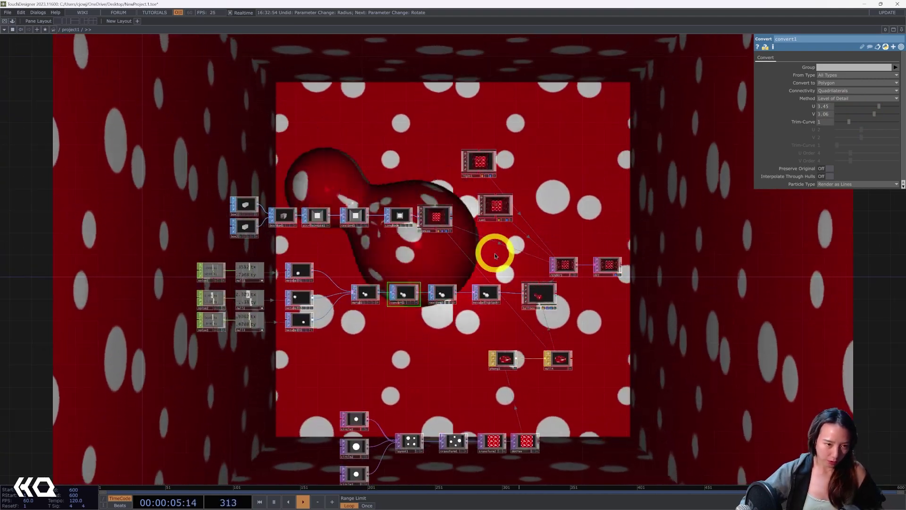
scroll(484, 293, up, 5)
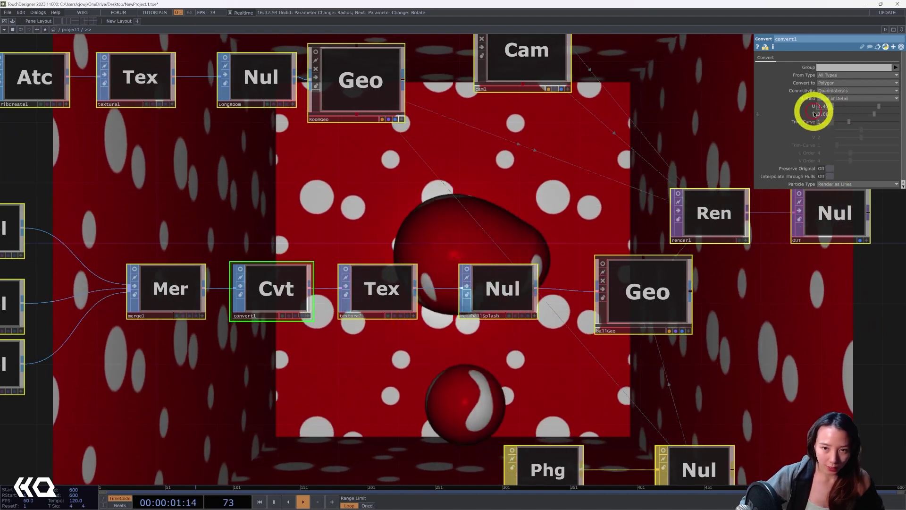
text(2.5)
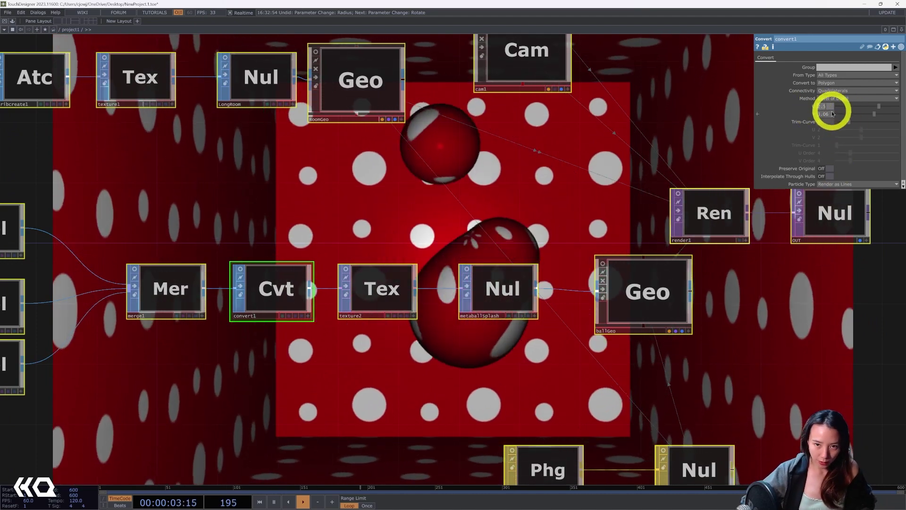
drag(832, 114, 792, 118)
text(2.5)
key(Return)
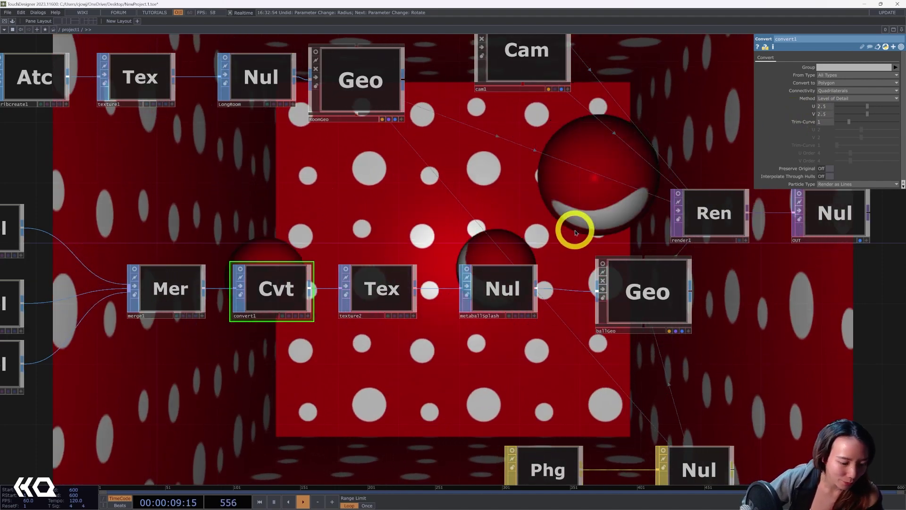
Set the diffuse and specular colours of the phong1 material to white
drag(588, 277, 397, 394)
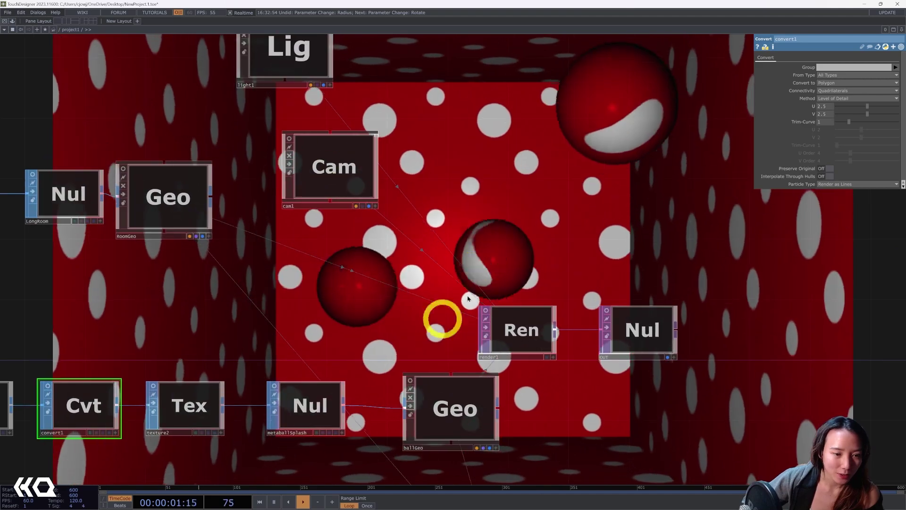
scroll(473, 182, down, 4)
scroll(474, 181, down, 1)
drag(473, 182, 551, 186)
scroll(559, 412, up, 3)
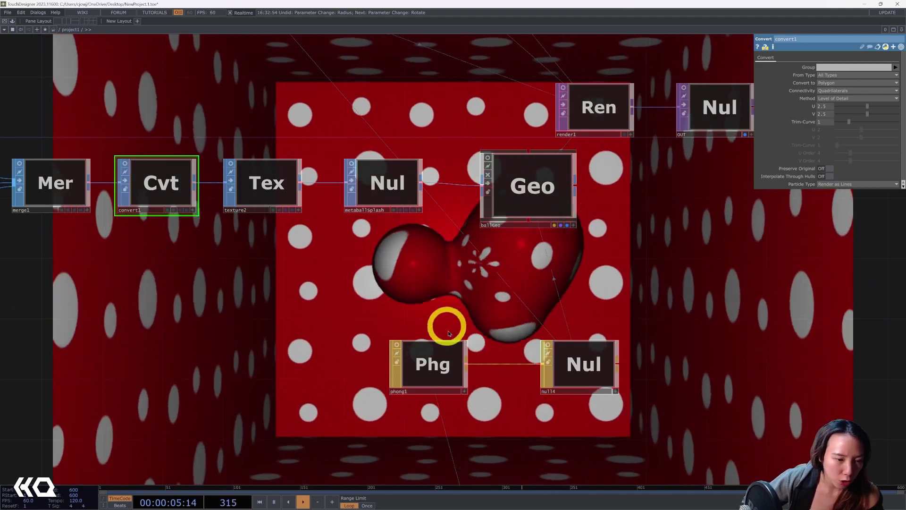
scroll(474, 312, down, 3)
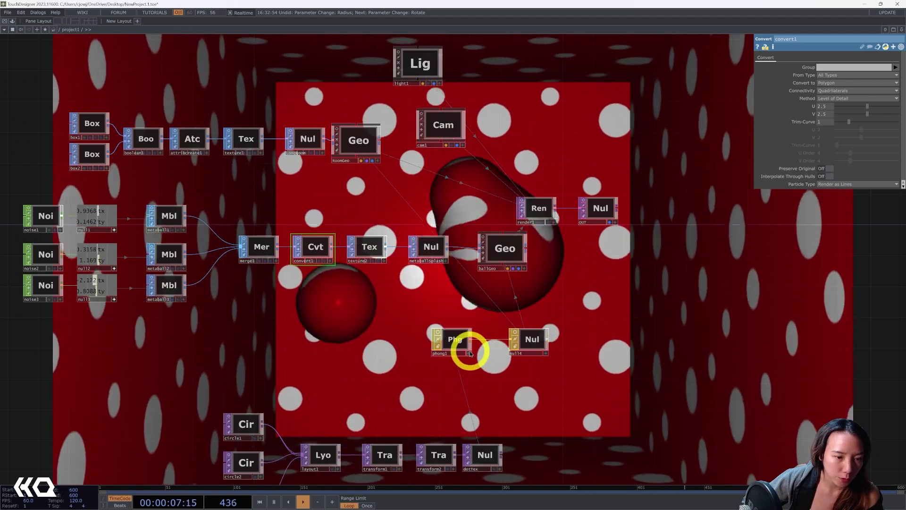
scroll(456, 342, up, 2)
click(456, 342)
scroll(456, 342, up, 2)
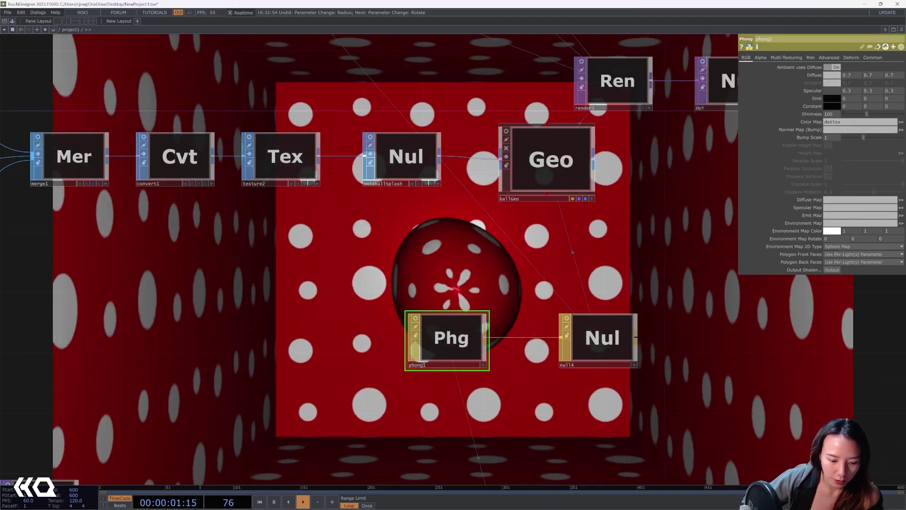
click(832, 67)
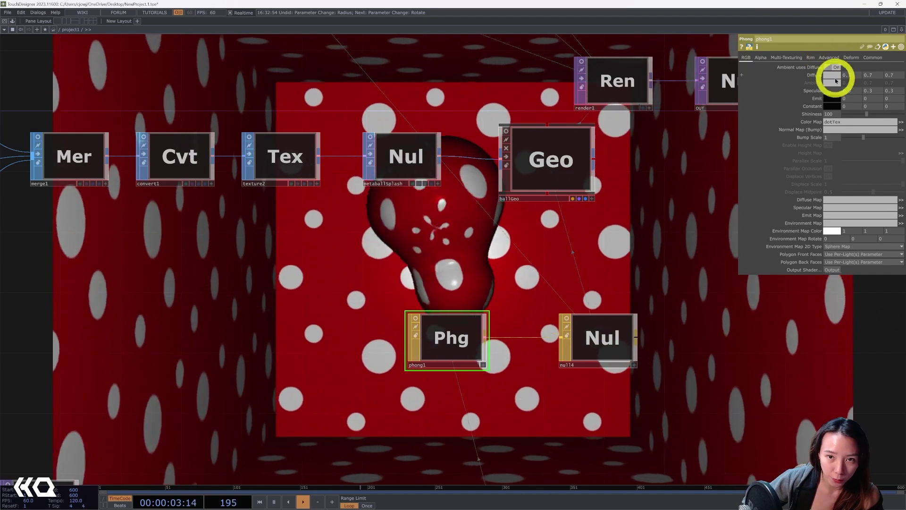
click(834, 75)
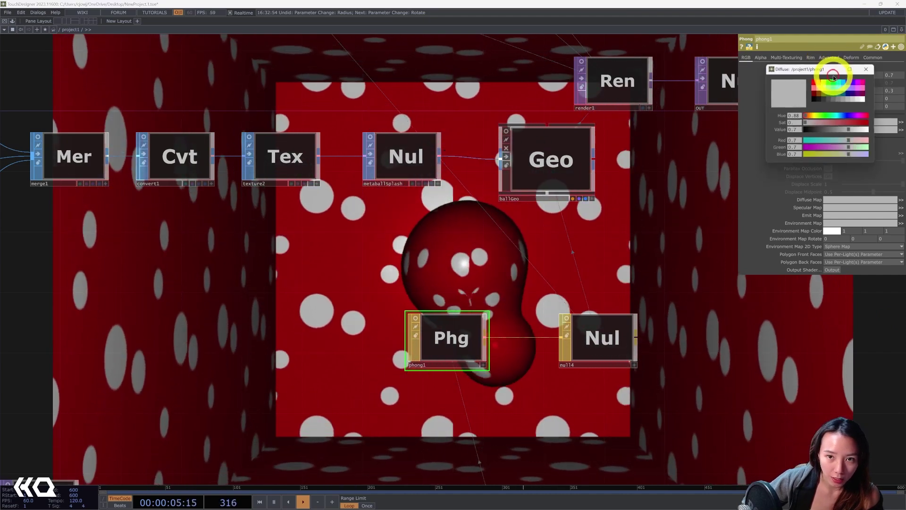
click(864, 101)
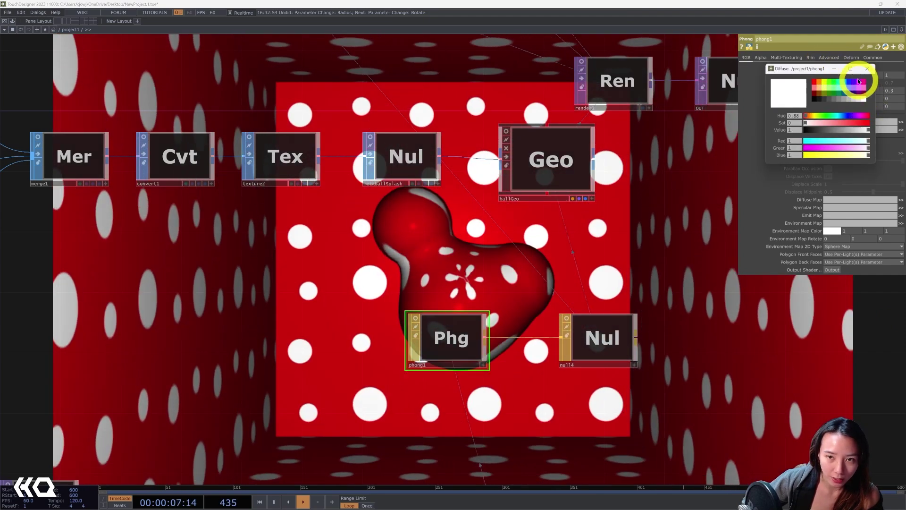
click(867, 70)
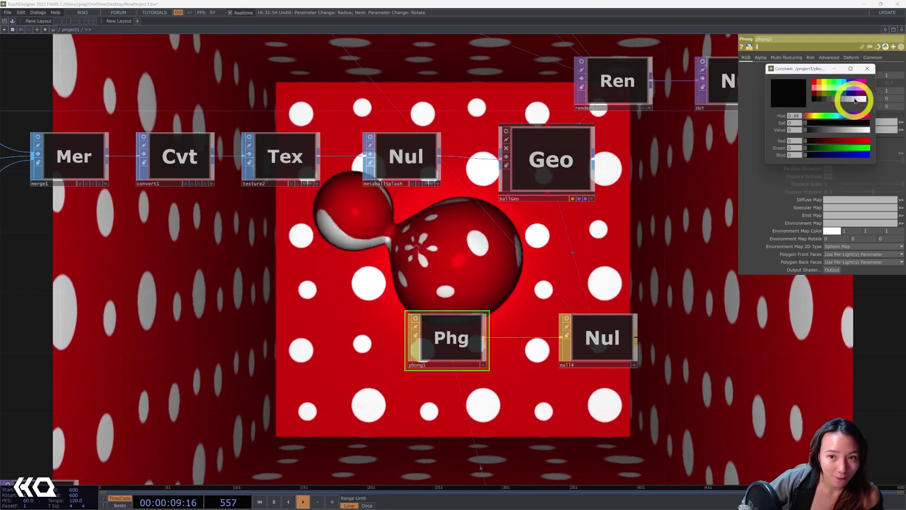
Set phong1's constant colour to a light purple, about 0.678, 0.498, 1
click(859, 91)
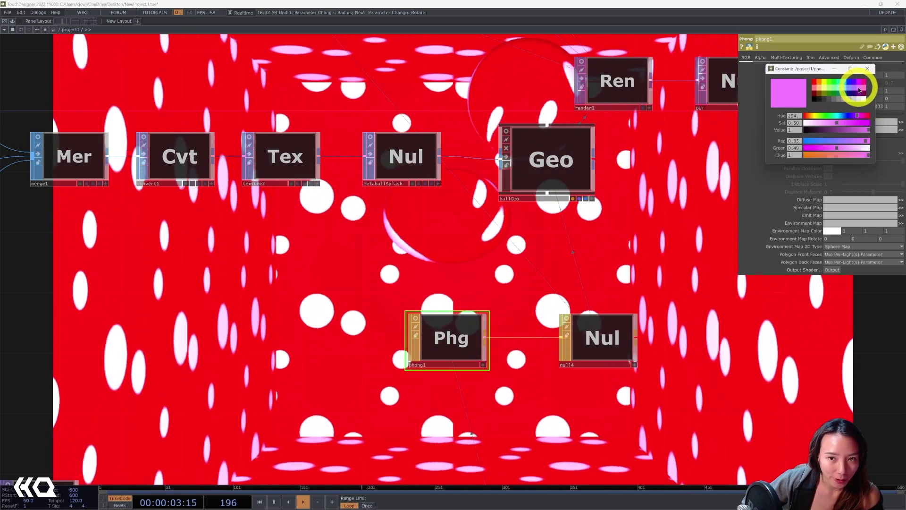
click(854, 90)
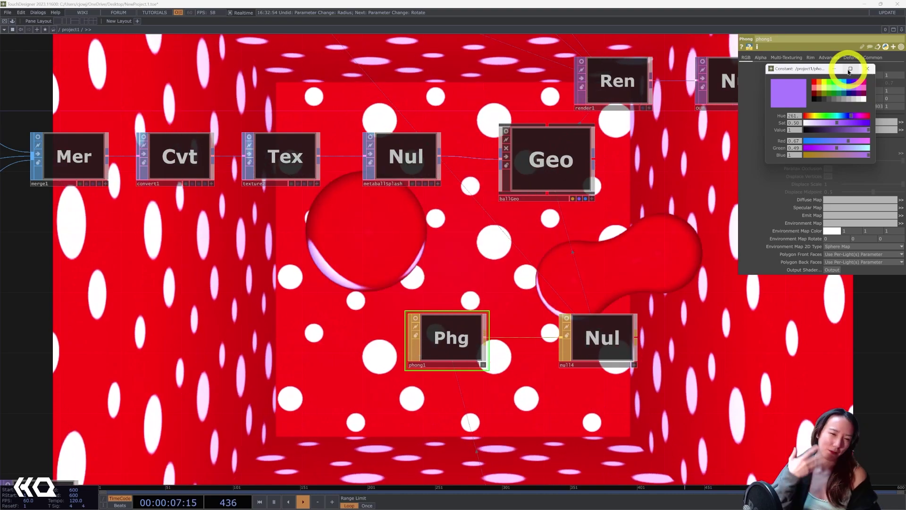
mouse_move(849, 70)
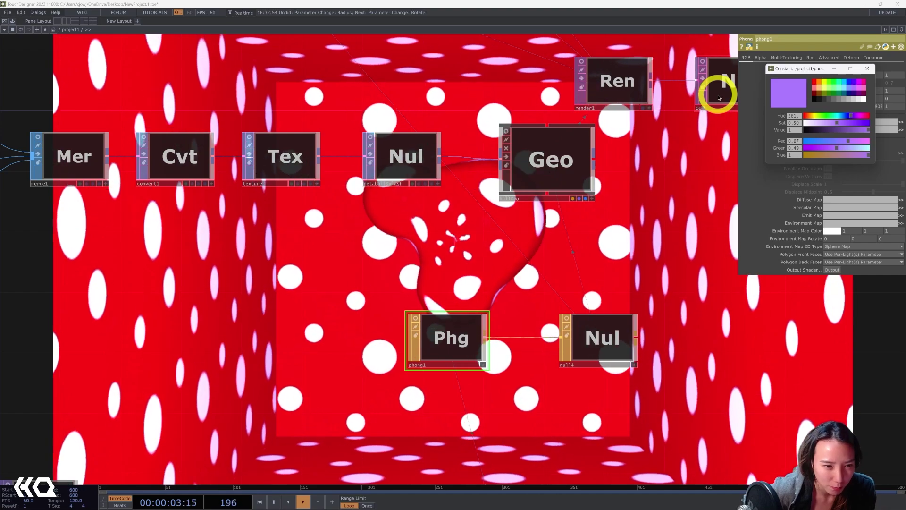
click(868, 69)
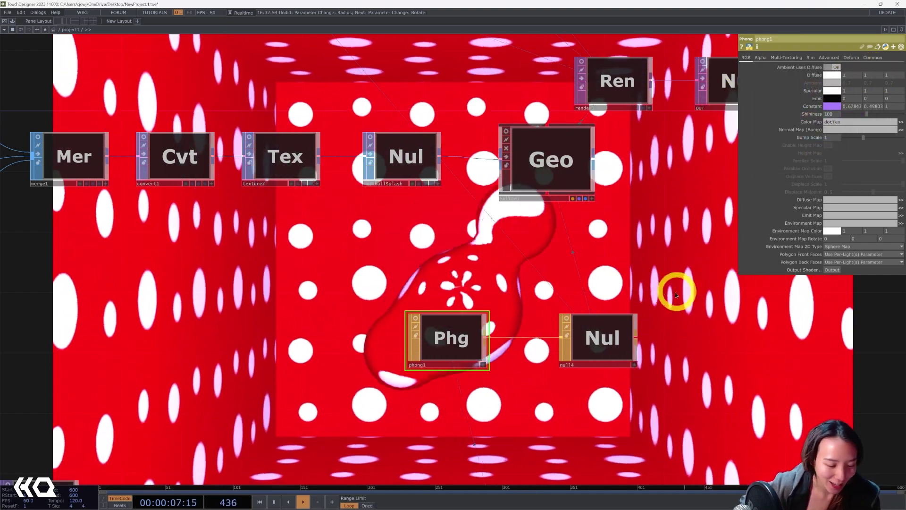
Move the OUT null away from render1 and add a Bloom TOP between them
drag(674, 293, 498, 390)
drag(511, 354, 377, 421)
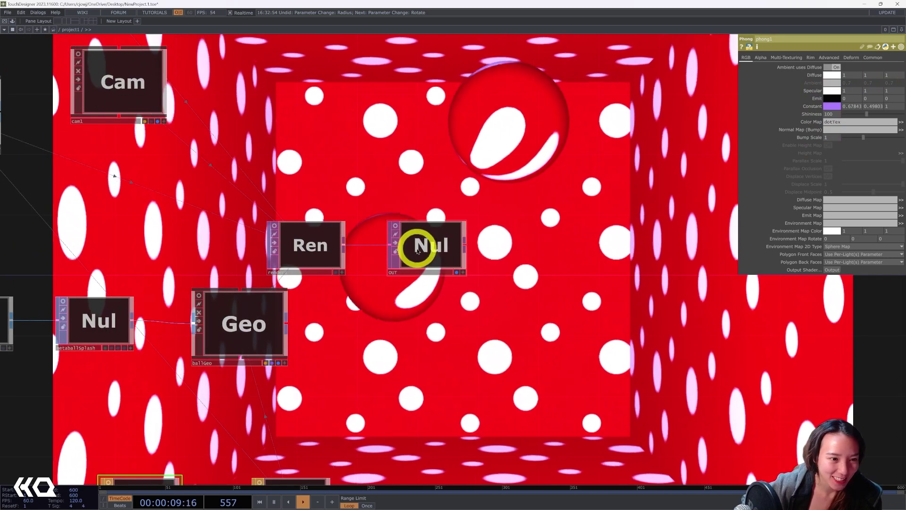
drag(416, 246, 583, 262)
scroll(395, 255, up, 3)
right_click(363, 240)
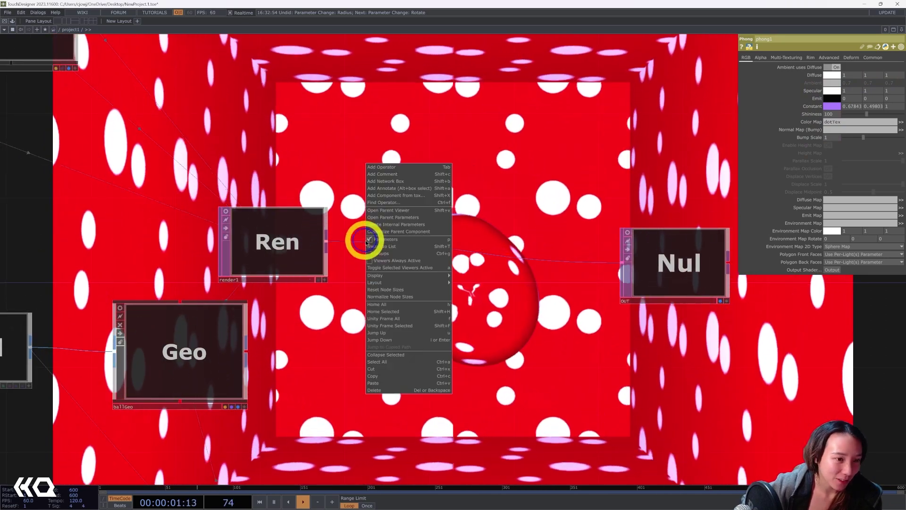
click(390, 167)
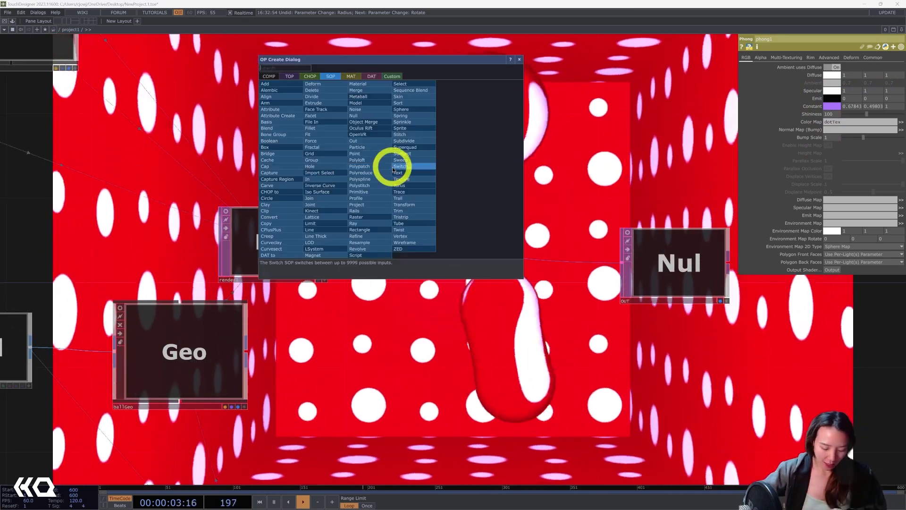
text(bloo)
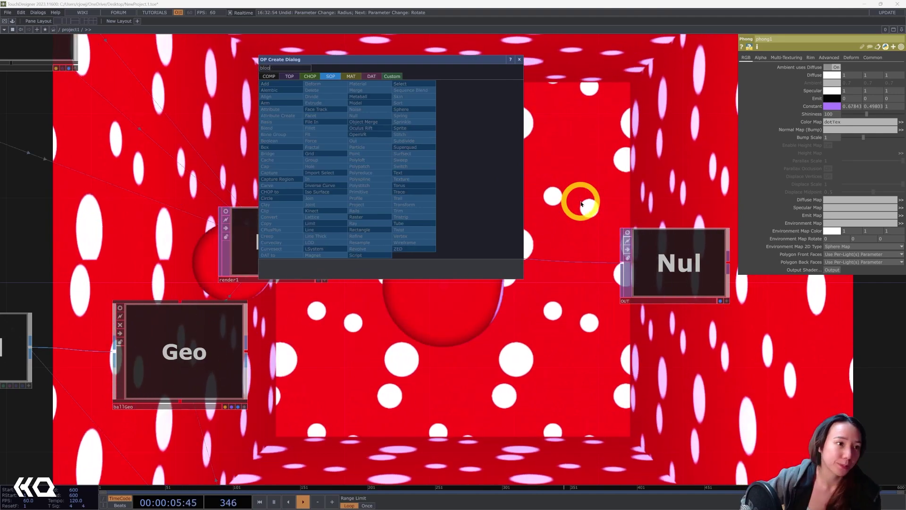
click(290, 76)
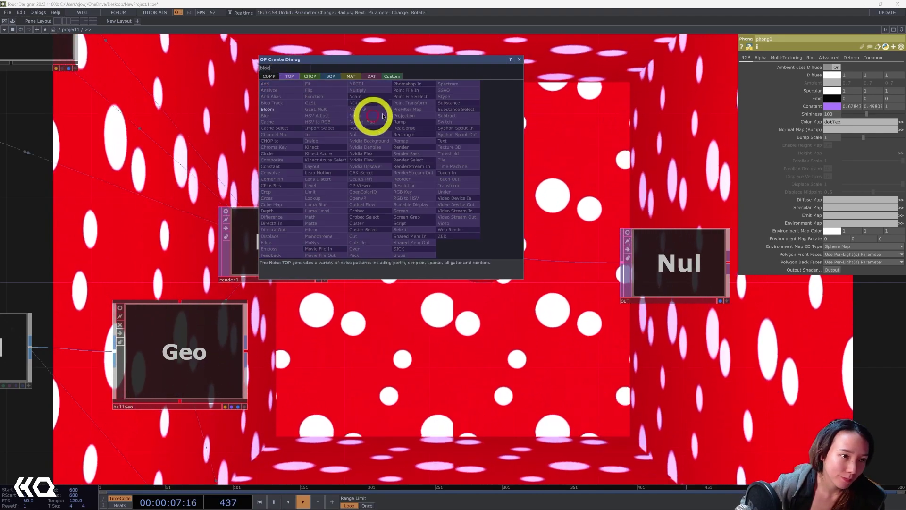
click(281, 110)
click(482, 259)
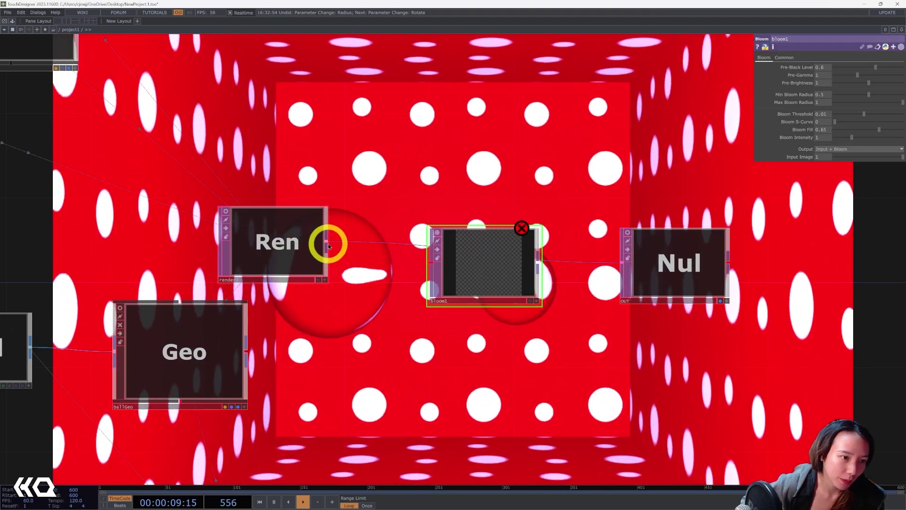
Wire render1 into bloom1 and bloom1 into the OUT null
click(326, 242)
click(433, 260)
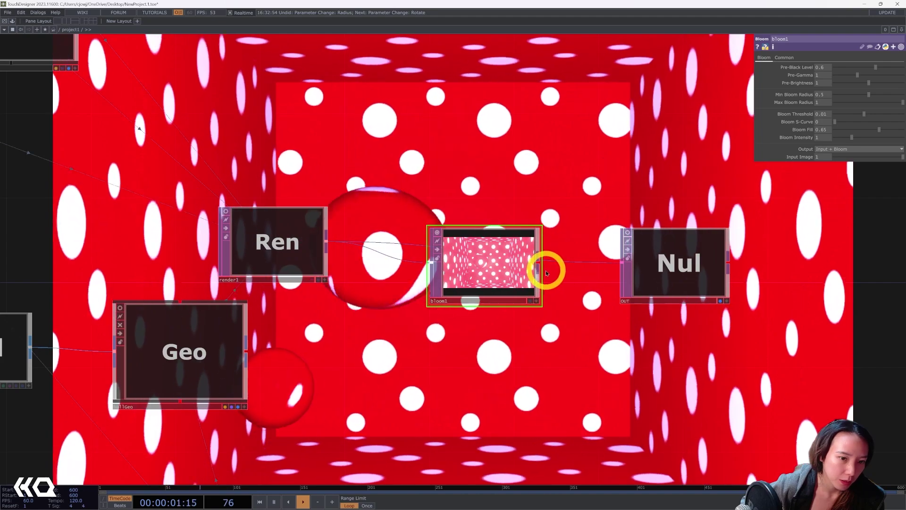
click(539, 263)
click(622, 263)
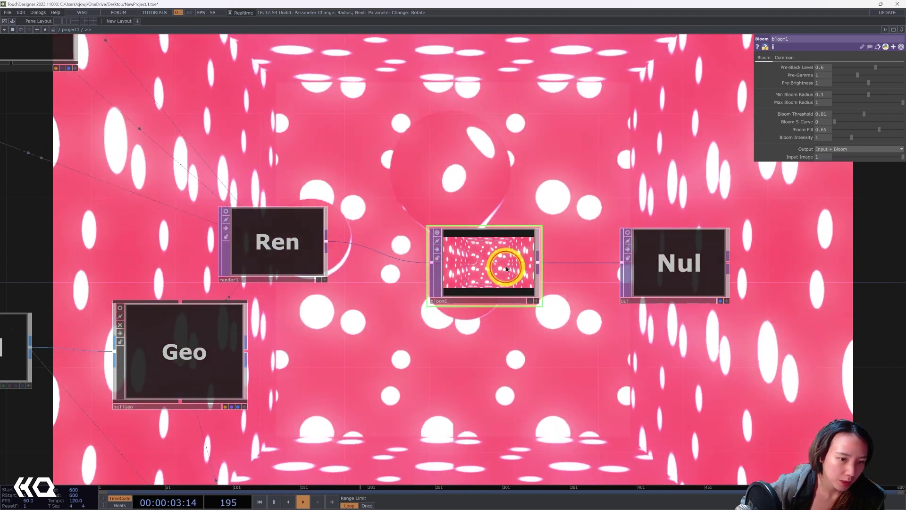
Set bloom1's Pre-Black Level to 0.306, Pre-Gamma 1.06, Pre-Brightness 0.26, Min Bloom Radius 0.026, Max Bloom Radius 0.544, Bloom S-Curve 0.275 and Bloom Fill 0.482
drag(644, 180, 593, 205)
drag(593, 205, 577, 211)
drag(875, 68, 858, 75)
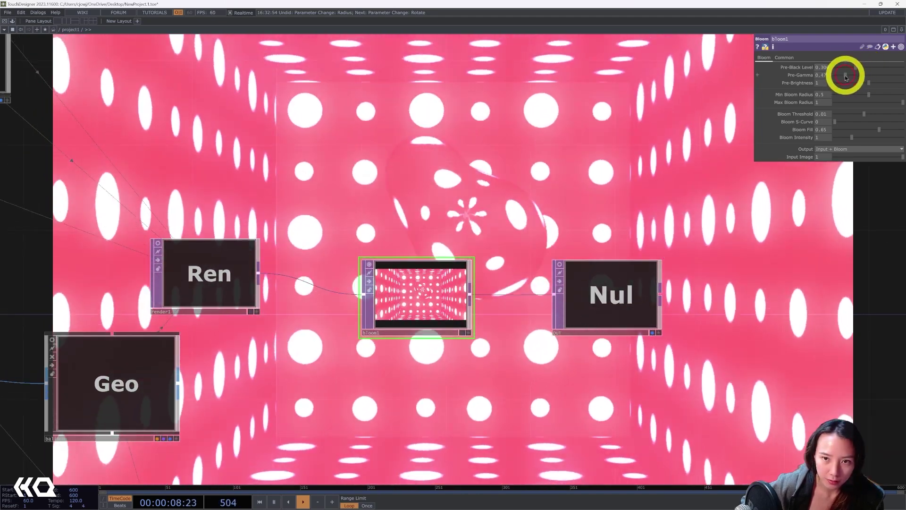
drag(868, 83, 845, 86)
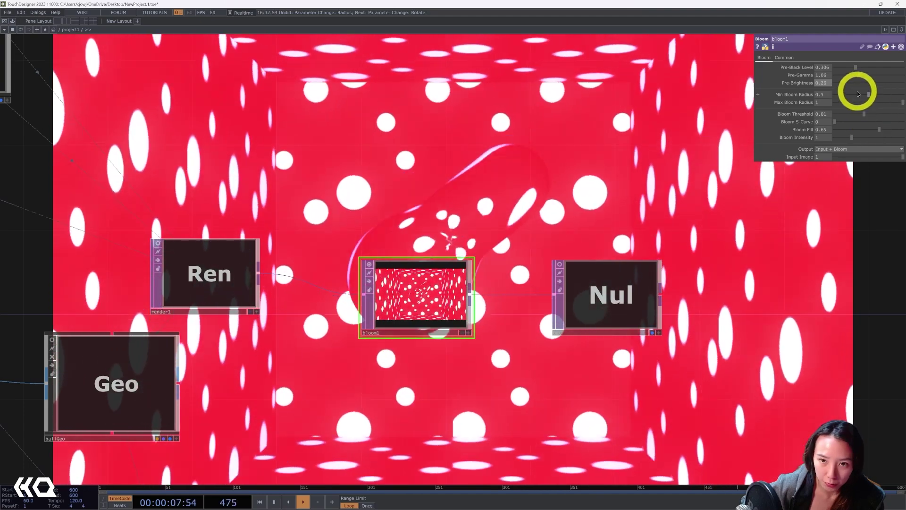
drag(867, 96, 857, 143)
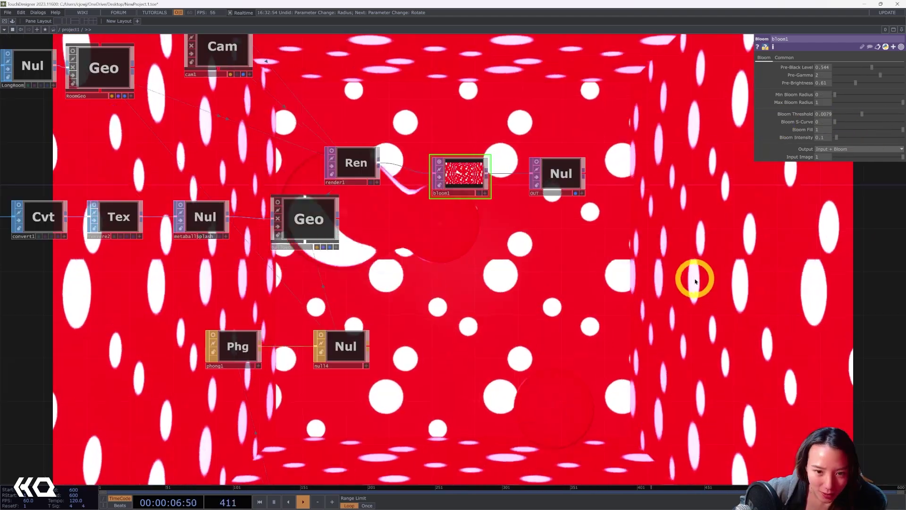
Reduce circle2's radius to 0.23 in both directions to make its polka dots smaller
scroll(694, 278, down, 5)
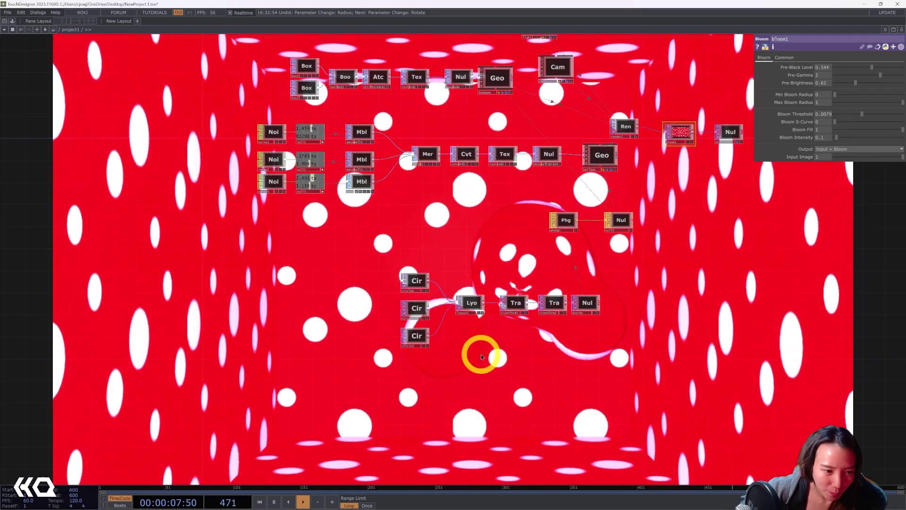
scroll(480, 357, up, 4)
click(344, 269)
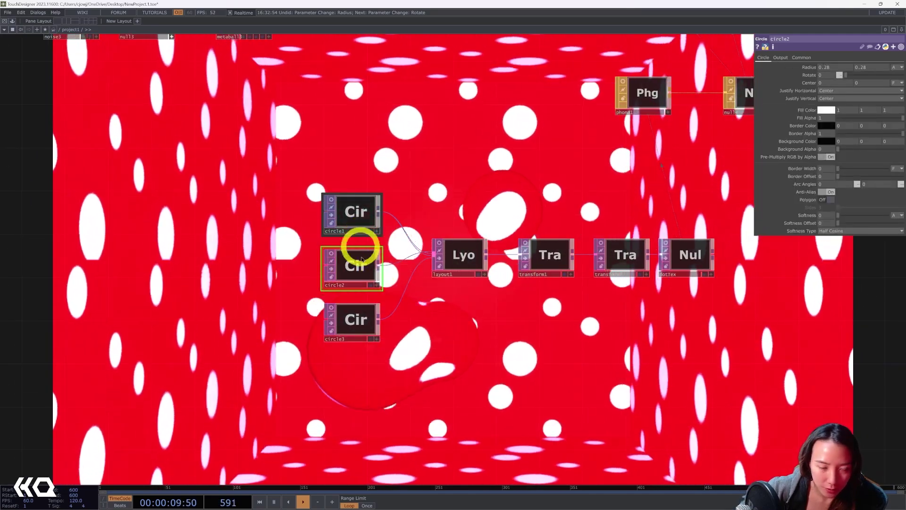
click(840, 67)
text(0.27)
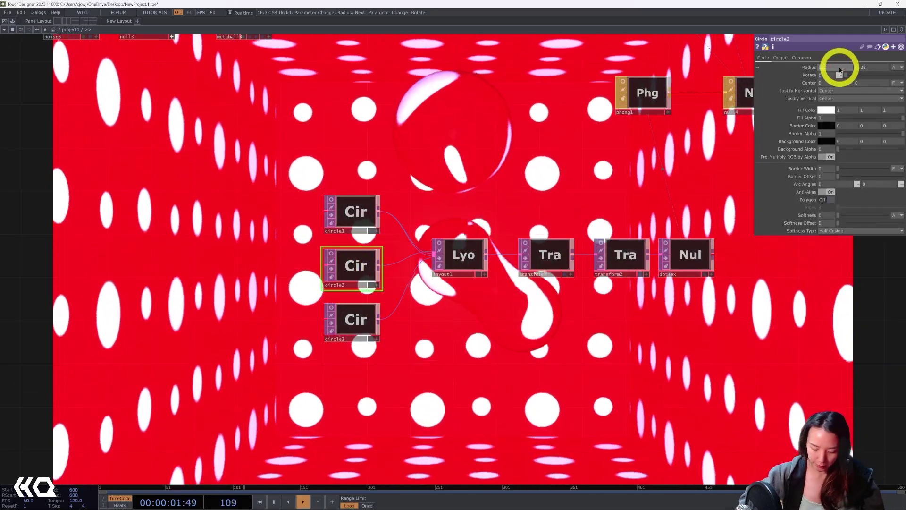
click(875, 68)
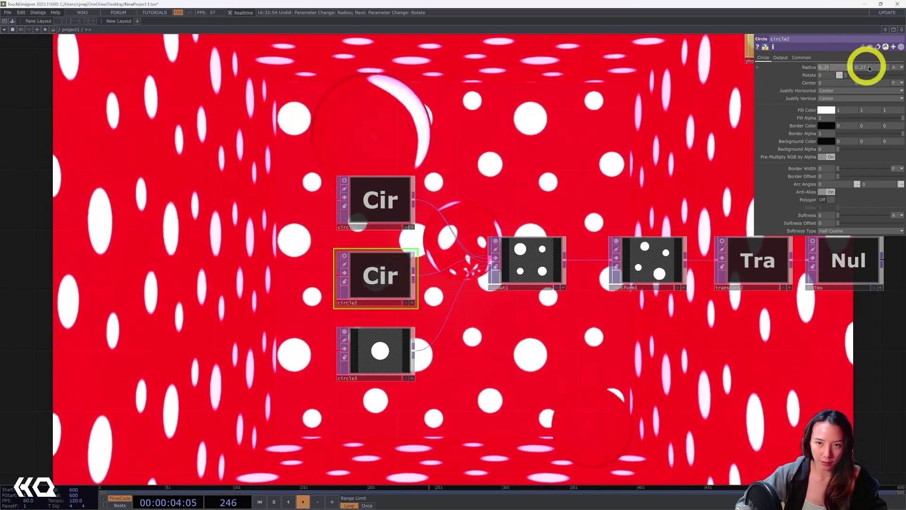
drag(869, 68, 880, 69)
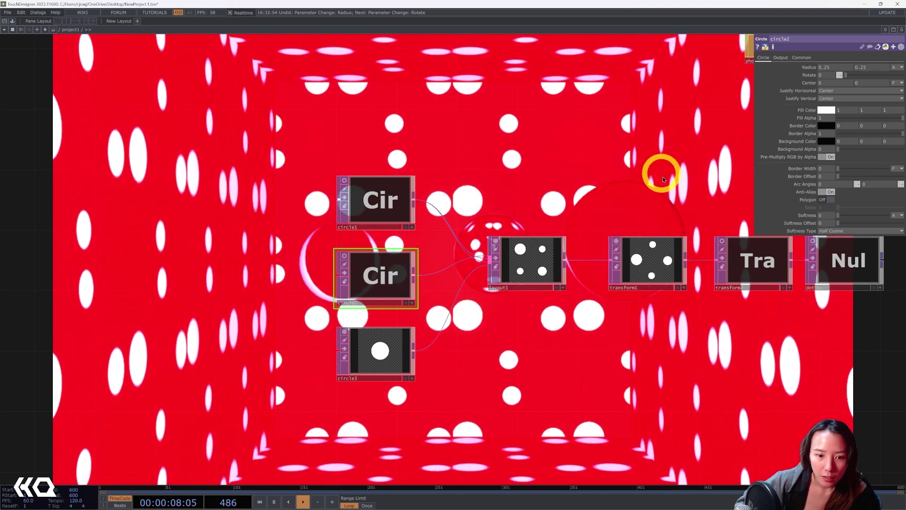
drag(633, 214, 355, 255)
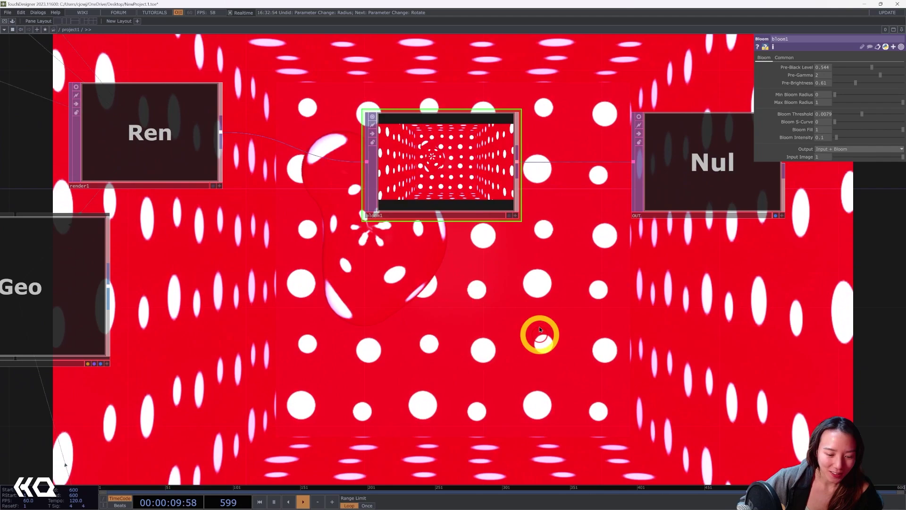
Tune bloom1 to Pre-Black Level 0.264, Pre-Gamma 1.2, Pre-Brightness 0.11, Max Bloom Radius 0.793, Bloom Threshold 0.0315 and Bloom Intensity 0.8
scroll(546, 216, up, 3)
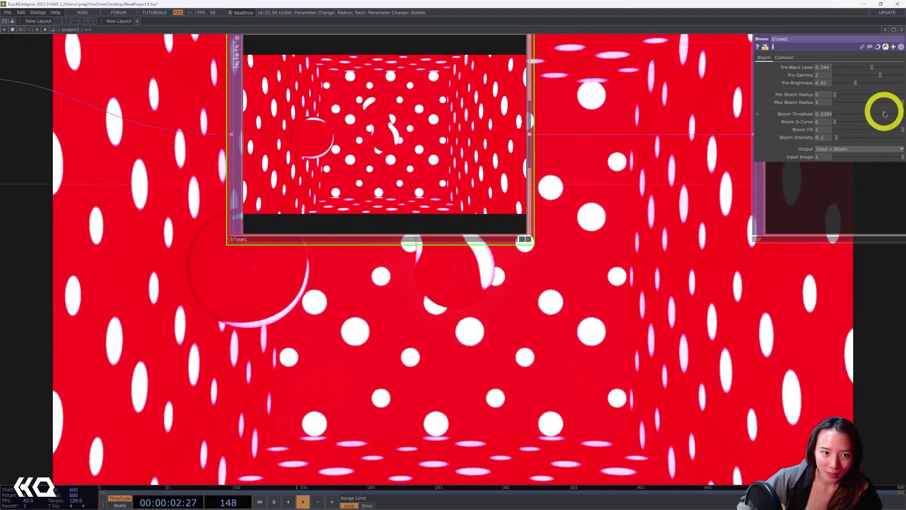
drag(877, 117, 874, 119)
scroll(571, 267, down, 4)
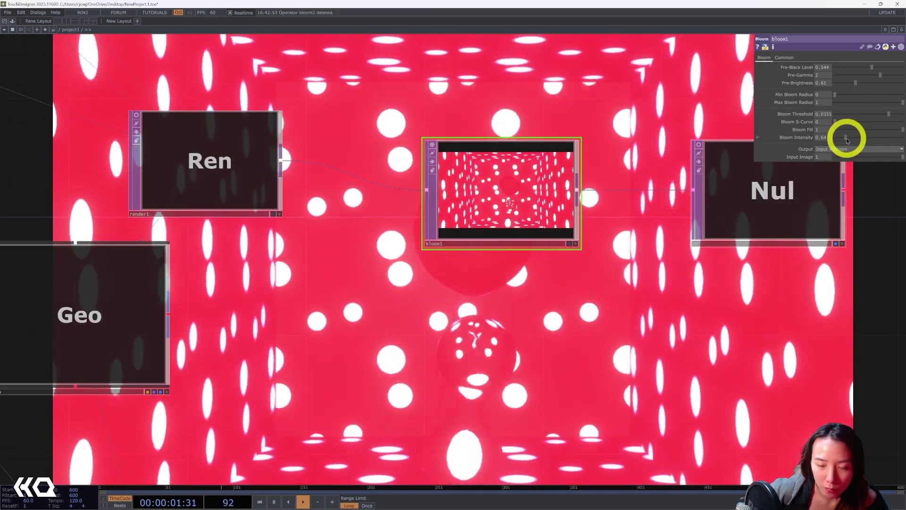
mouse_move(846, 138)
mouse_down()
mouse_move(860, 137)
mouse_move(850, 138)
mouse_up()
drag(873, 68, 834, 94)
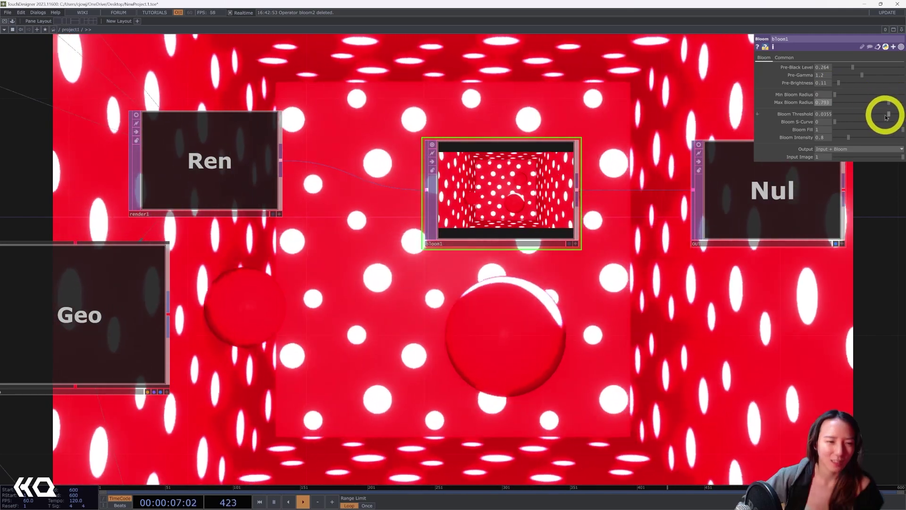
drag(503, 253, 504, 249)
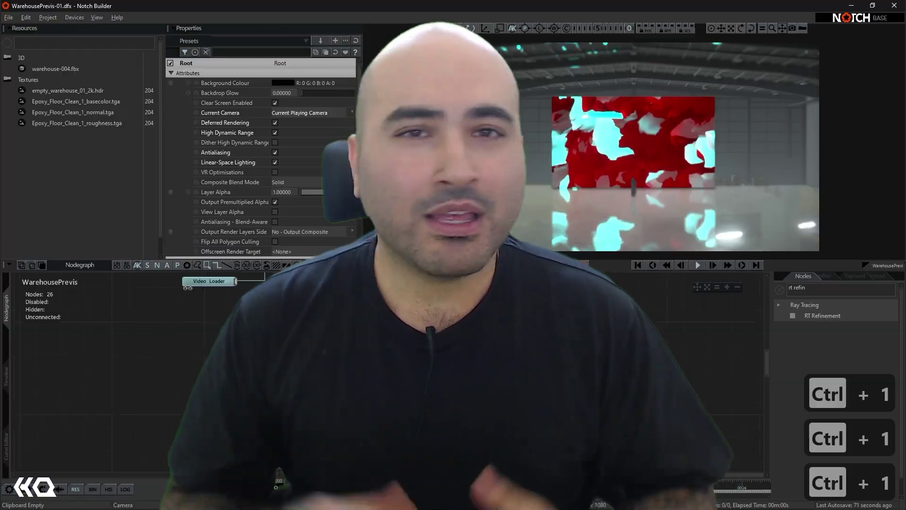
key(ctrl+1)
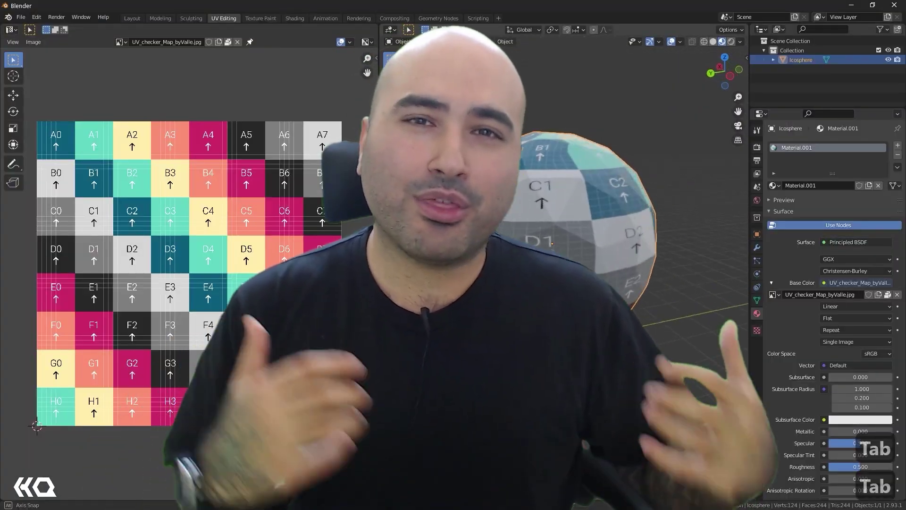
middle_drag(559, 241, 601, 192)
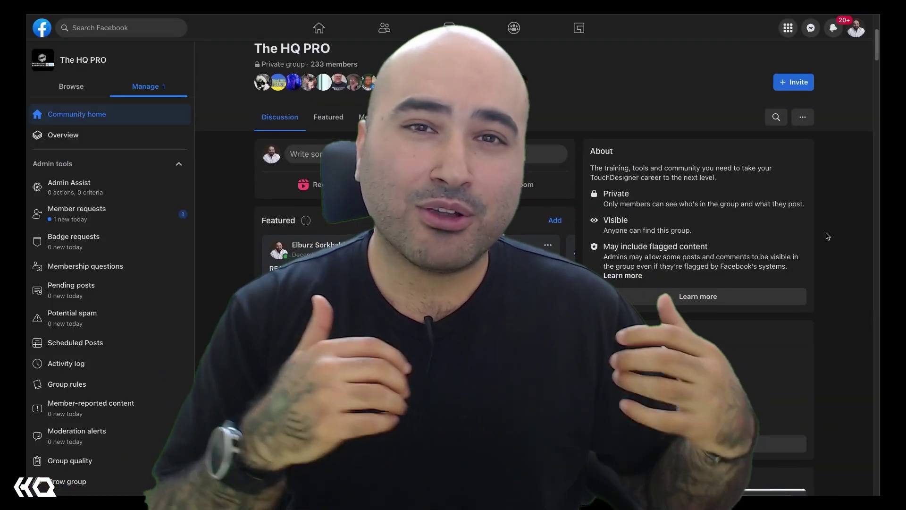
scroll(828, 236, down, 2)
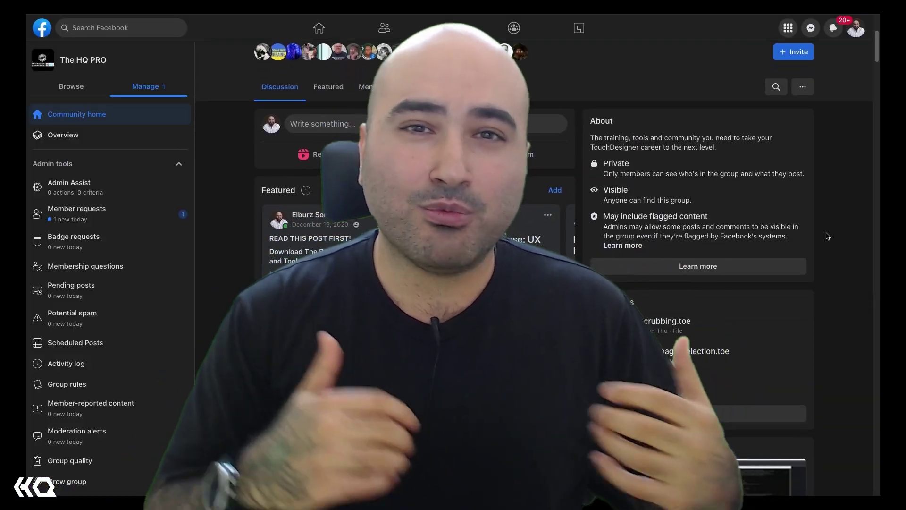